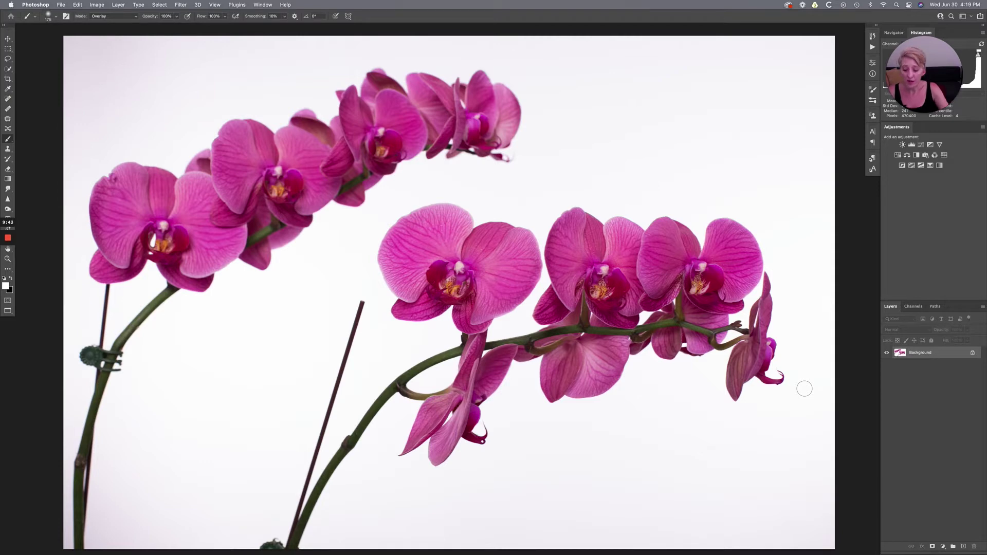
- Compare the Red, Green and Blue channels for contrast between the orchids and the background
{"action": "key", "text": "v"}
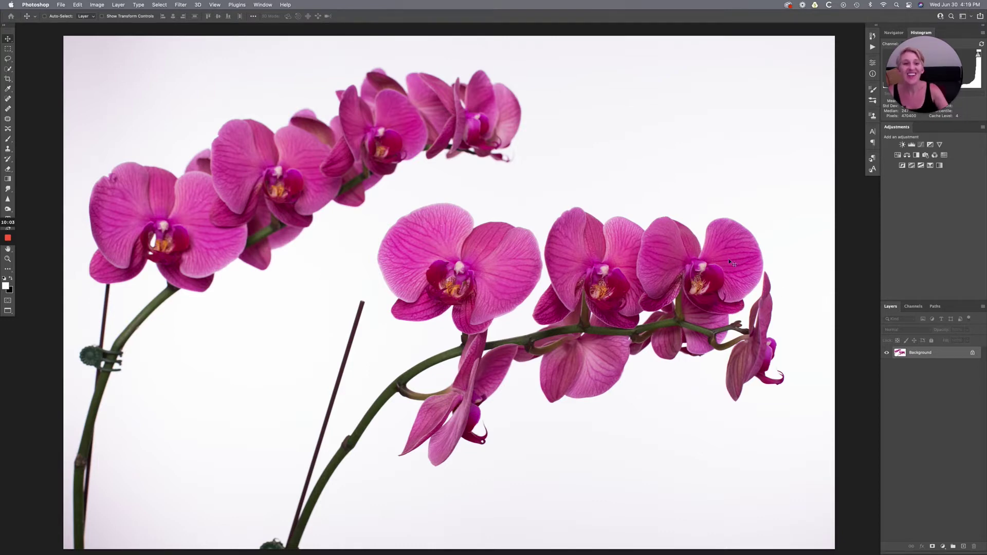
{"action": "left_click", "coordinate": [915, 309]}
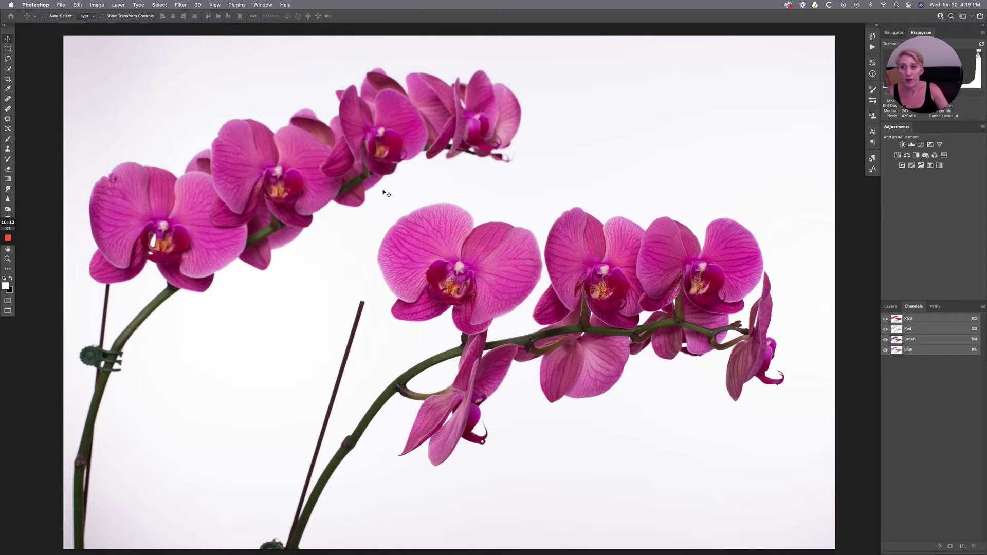
{"action": "left_click", "coordinate": [261, 8]}
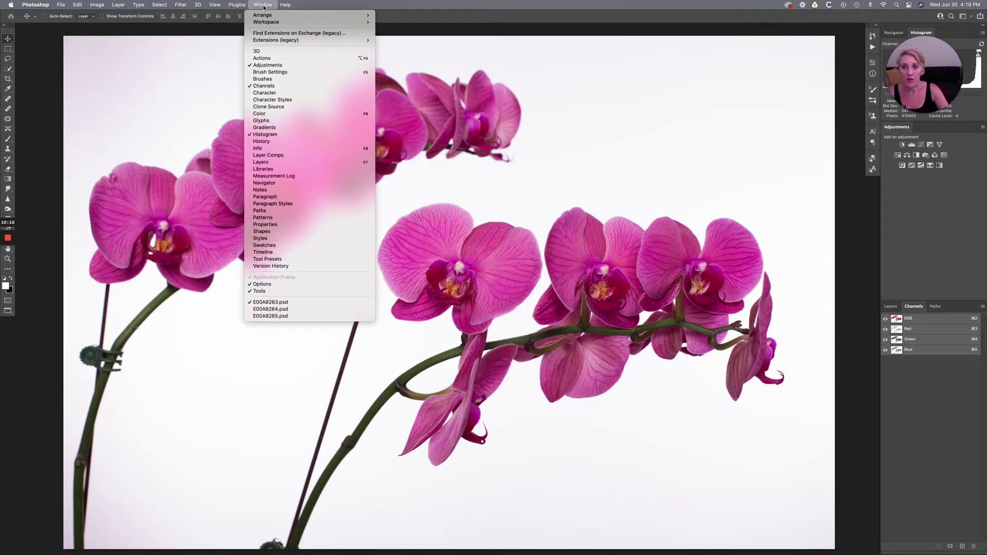
{"action": "left_click", "coordinate": [950, 382]}
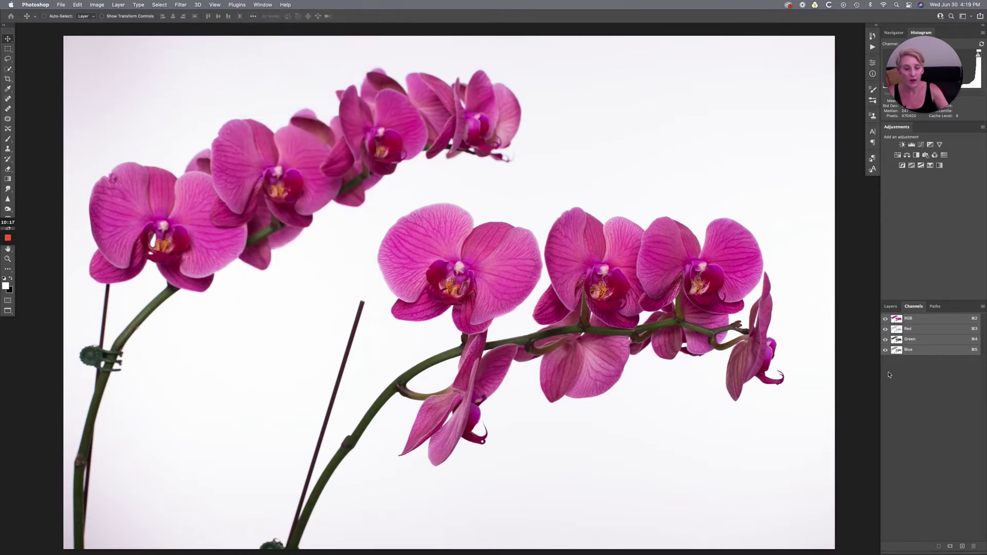
{"action": "left_click", "coordinate": [920, 330]}
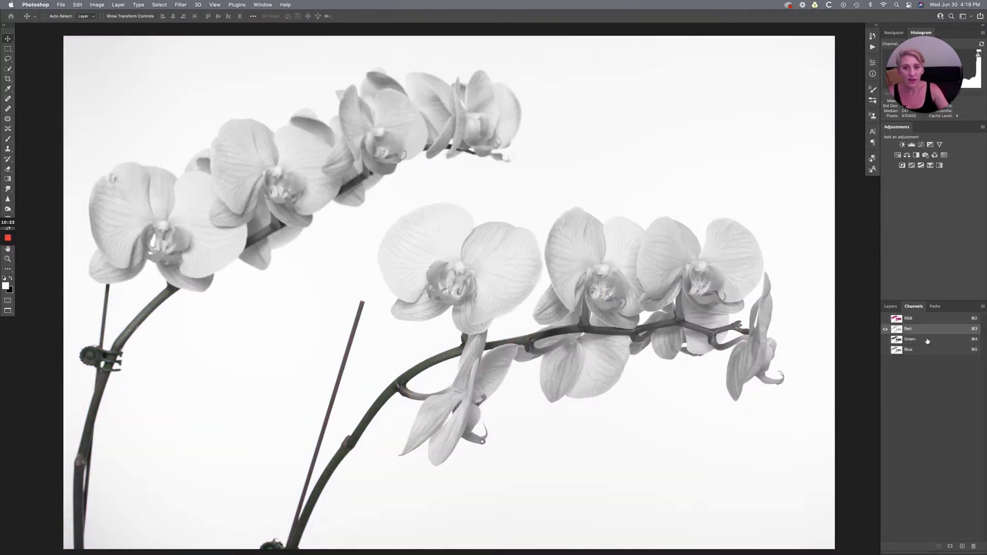
{"action": "left_click", "coordinate": [927, 341]}
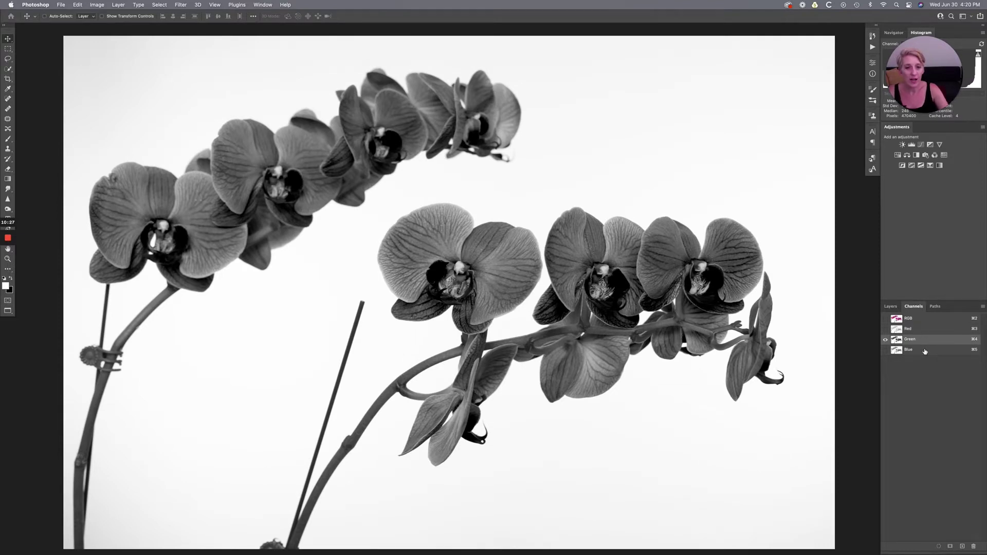
{"action": "left_click", "coordinate": [925, 351]}
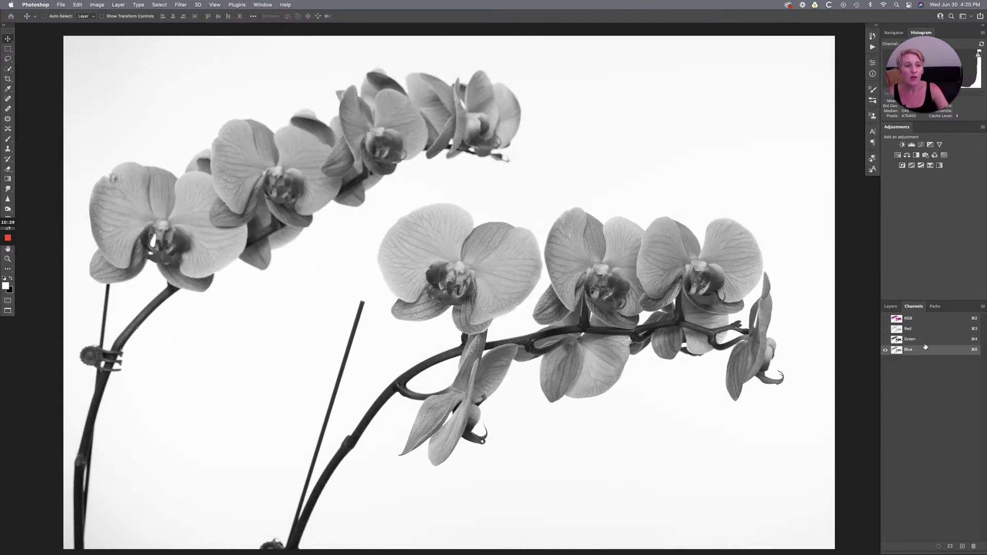
{"action": "left_click", "coordinate": [927, 341]}
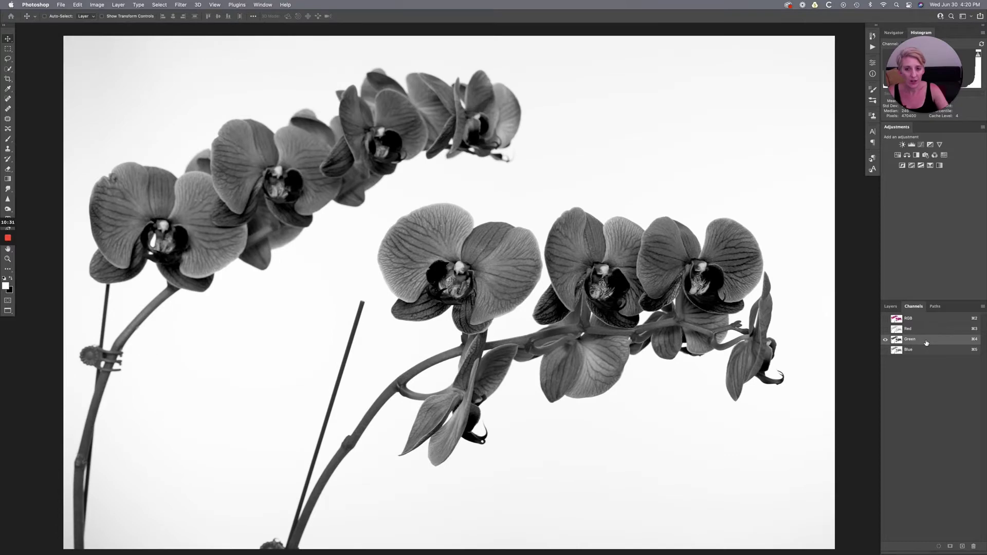
{"action": "left_click", "coordinate": [922, 352]}
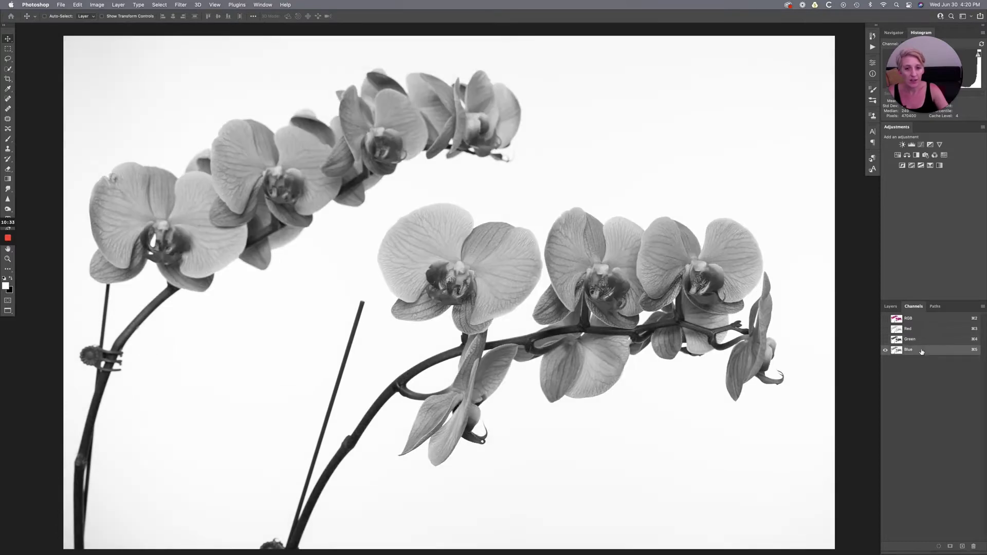
{"action": "left_click", "coordinate": [926, 334]}
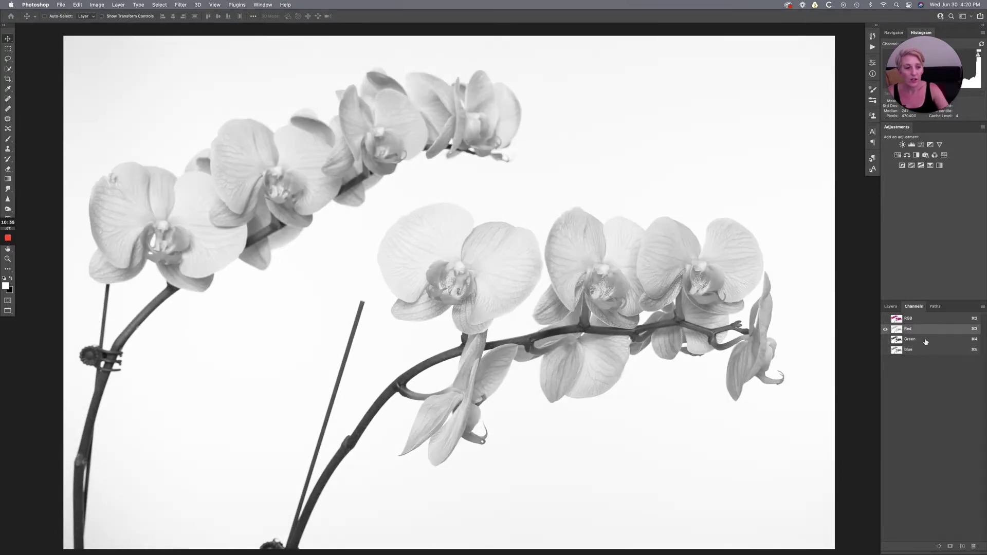
- Duplicate the Green channel as Green copy and leave only the copy visible
{"action": "left_click", "coordinate": [926, 341]}
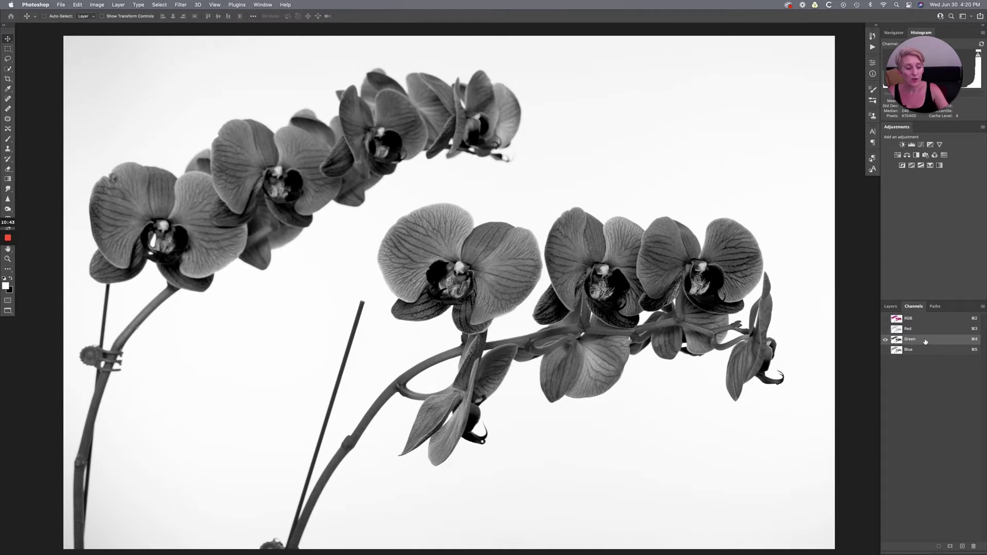
{"action": "right_click", "coordinate": [926, 341]}
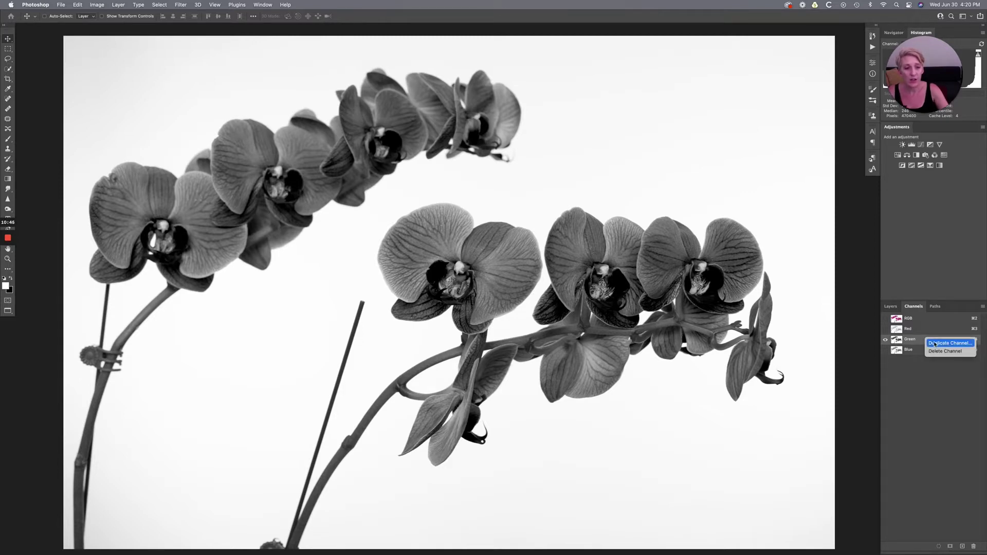
{"action": "left_click", "coordinate": [935, 344]}
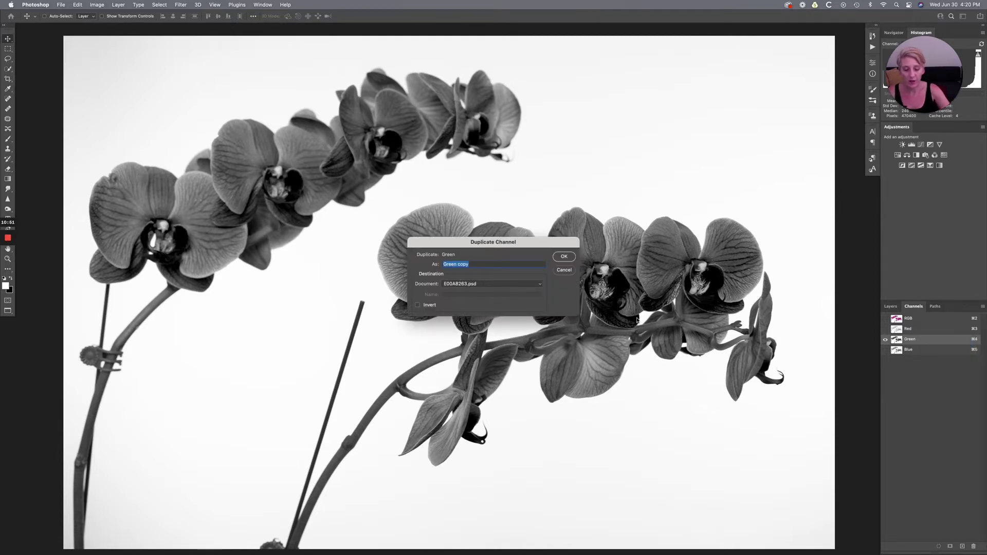
{"action": "key", "text": "Return"}
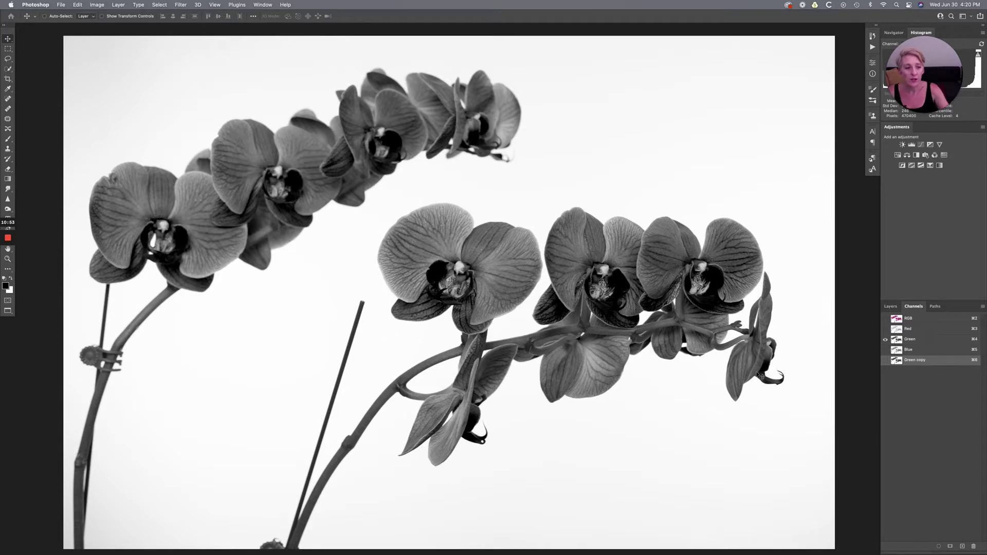
{"action": "left_click", "coordinate": [886, 360]}
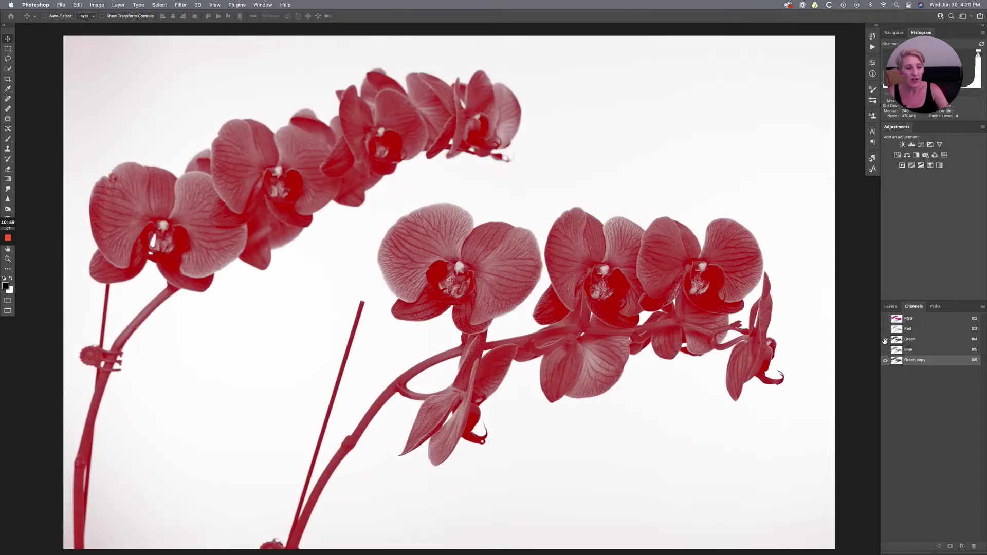
{"action": "left_click", "coordinate": [885, 340]}
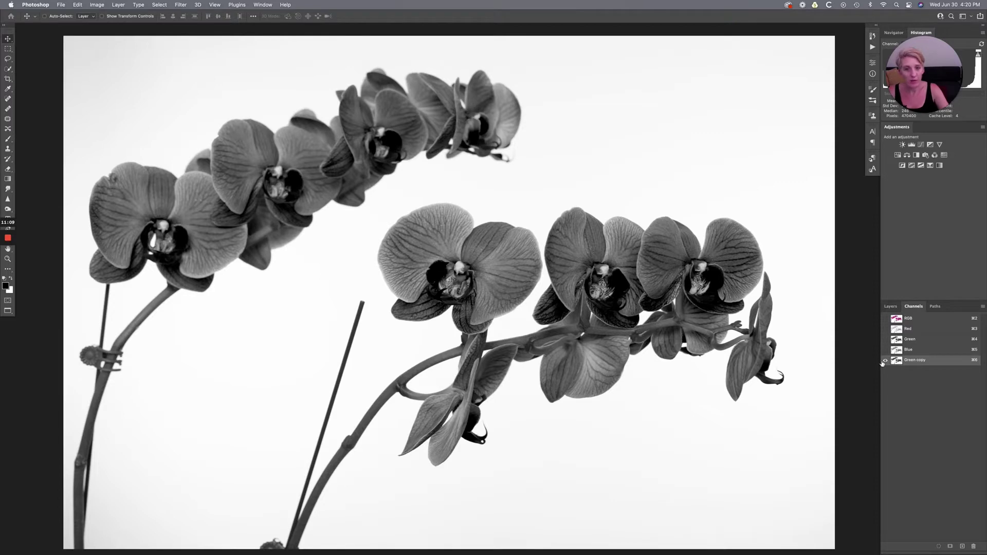
{"action": "left_click", "coordinate": [97, 6]}
{"action": "mouse_move", "coordinate": [154, 26]}
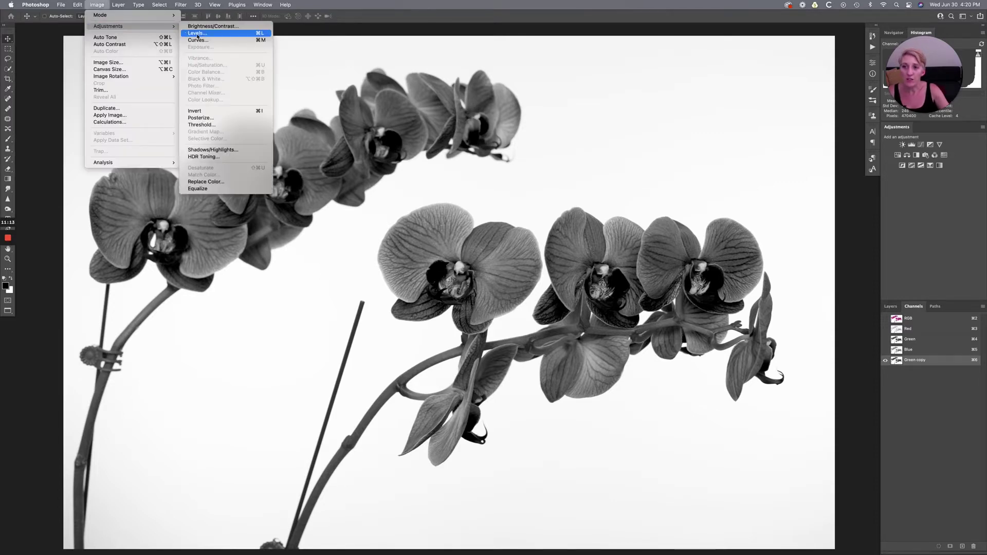
{"action": "left_click", "coordinate": [939, 364]}
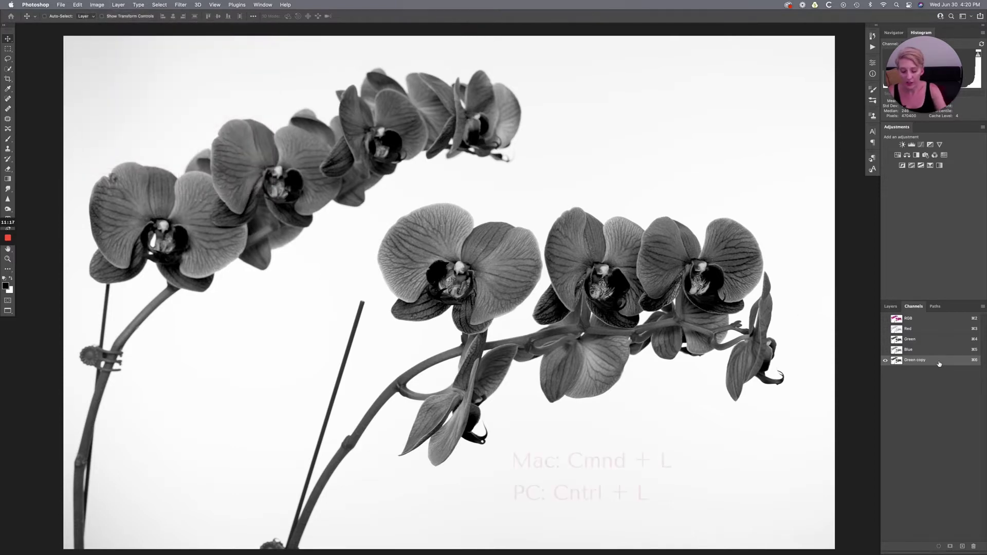
- Apply Levels to the Green copy channel with the black input at 186 and the white input at 202
{"action": "key", "text": "super+l"}
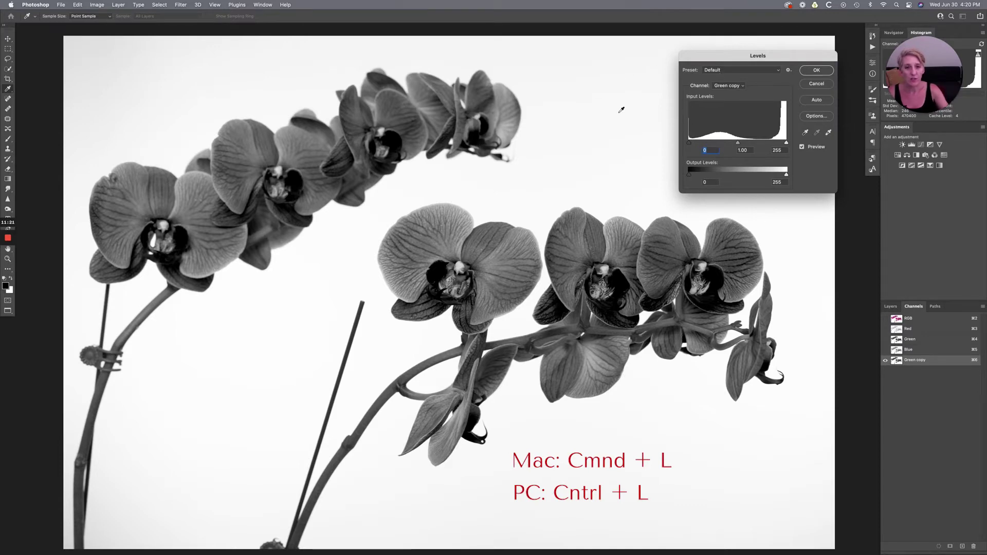
{"action": "left_click_drag", "start_coordinate": [689, 143], "coordinate": [761, 143]}
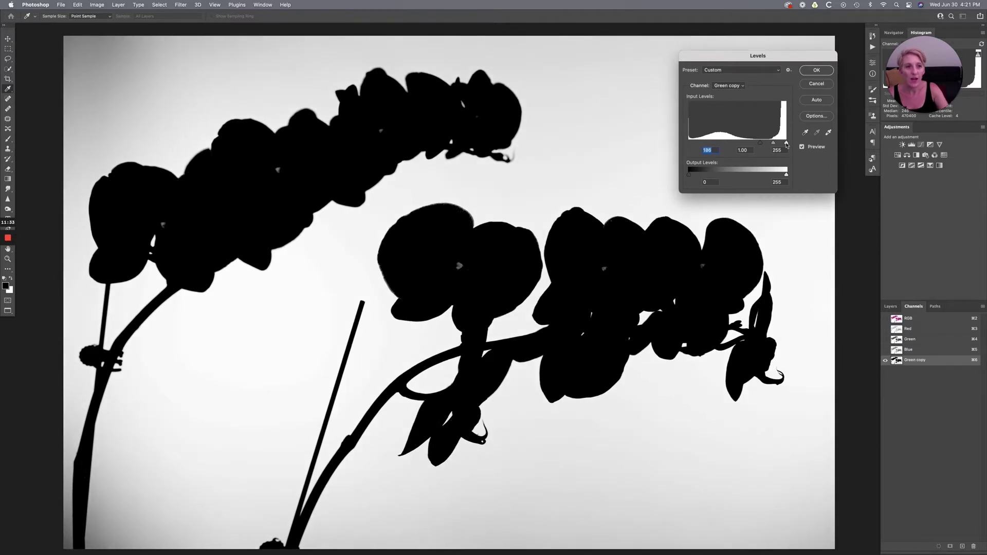
{"action": "left_click_drag", "start_coordinate": [786, 144], "coordinate": [767, 146]}
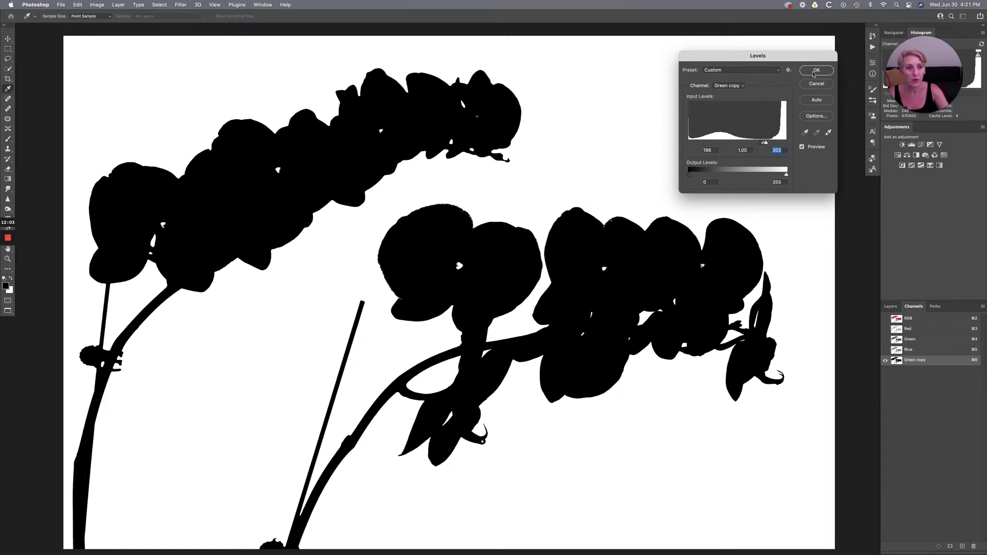
{"action": "left_click", "coordinate": [817, 71]}
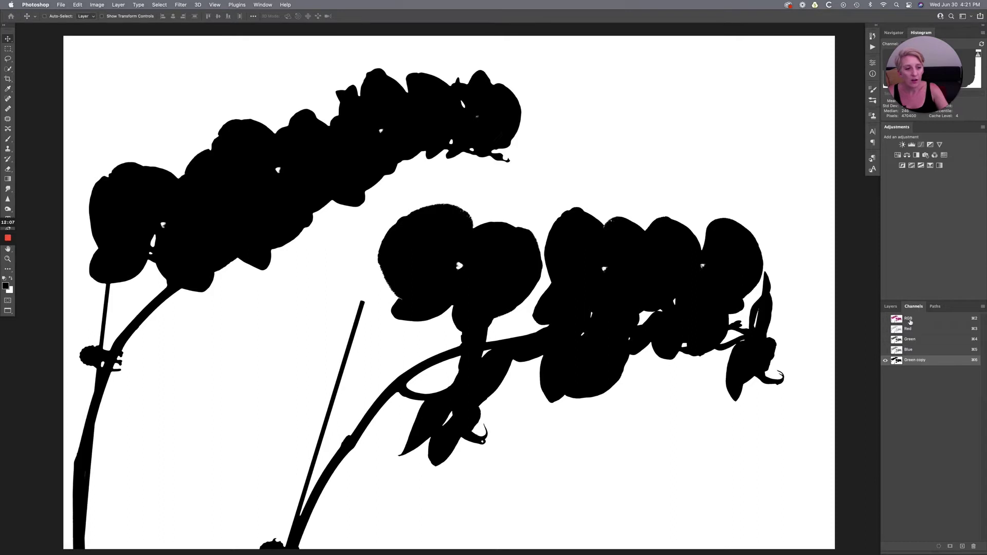
- Restore the RGB composite, load the Green copy channel as a selection and return to the layers
{"action": "left_click", "coordinate": [921, 320]}
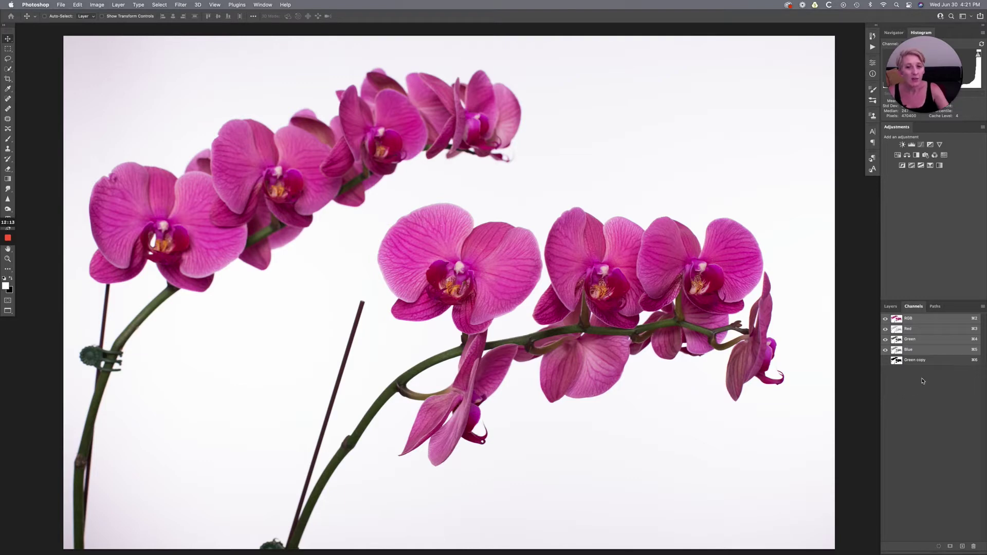
{"action": "left_click", "coordinate": [897, 362], "text": "super"}
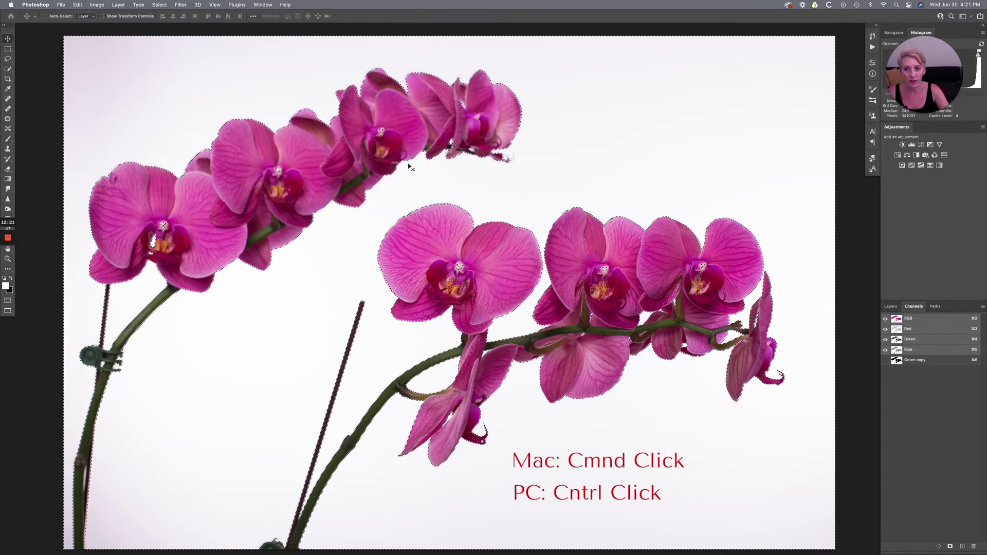
{"action": "left_click", "coordinate": [891, 307]}
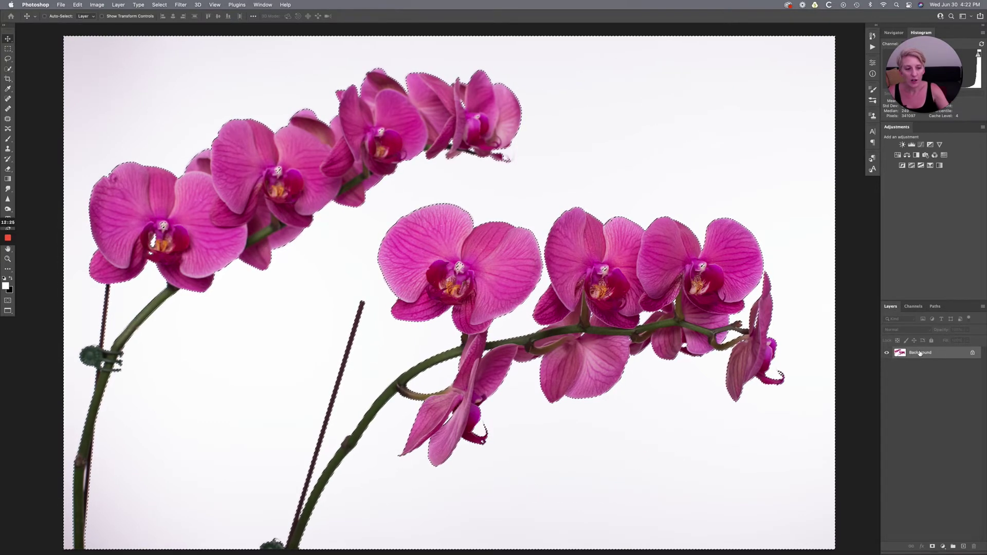
- Unlock the Background layer, add a layer mask from the selection and invert the mask to isolate the orchids
{"action": "left_click", "coordinate": [972, 353]}
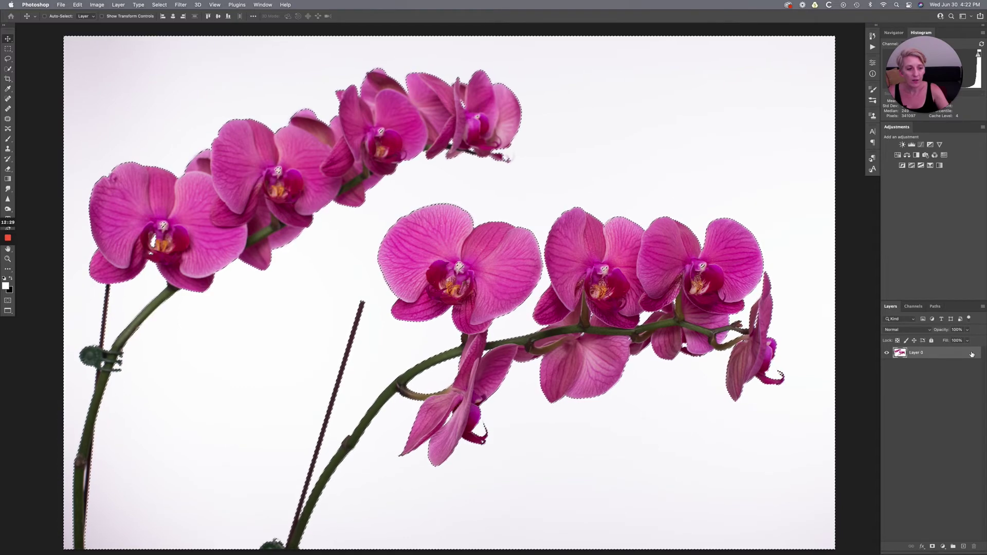
{"action": "left_click", "coordinate": [933, 548]}
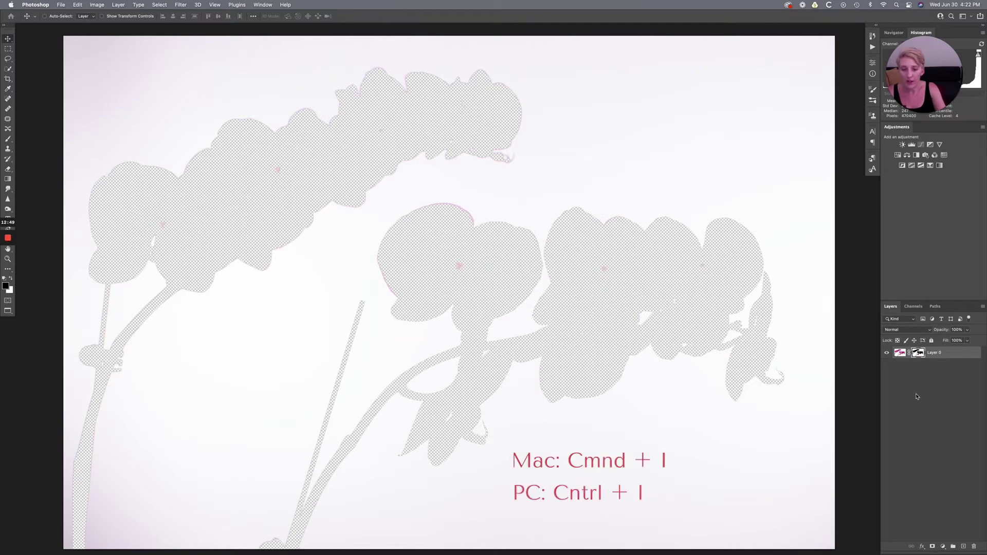
{"action": "key", "text": "super+i"}
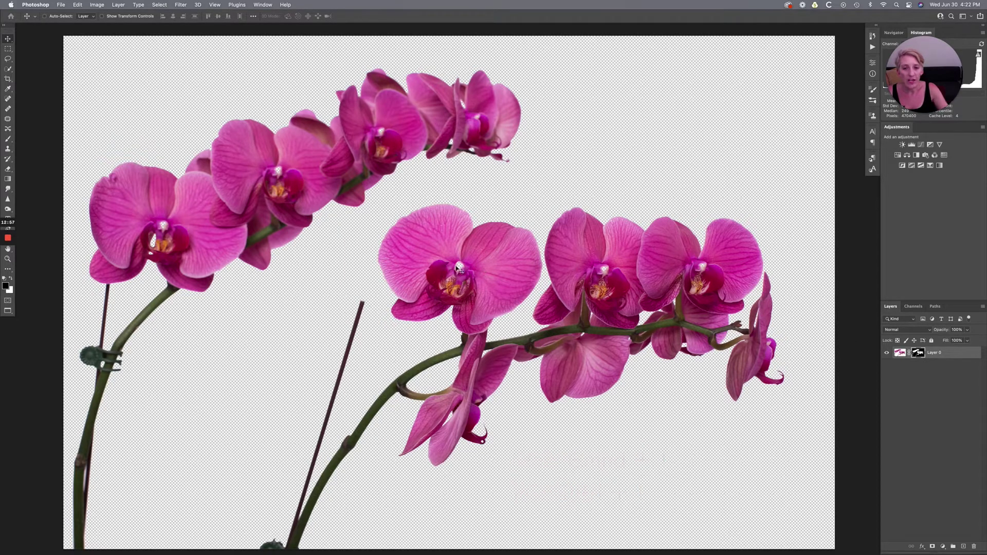
- Display Layer 0's mask on its own and prepare the Brush tool with white paint in Normal mode
{"action": "left_click", "coordinate": [919, 354], "text": "alt"}
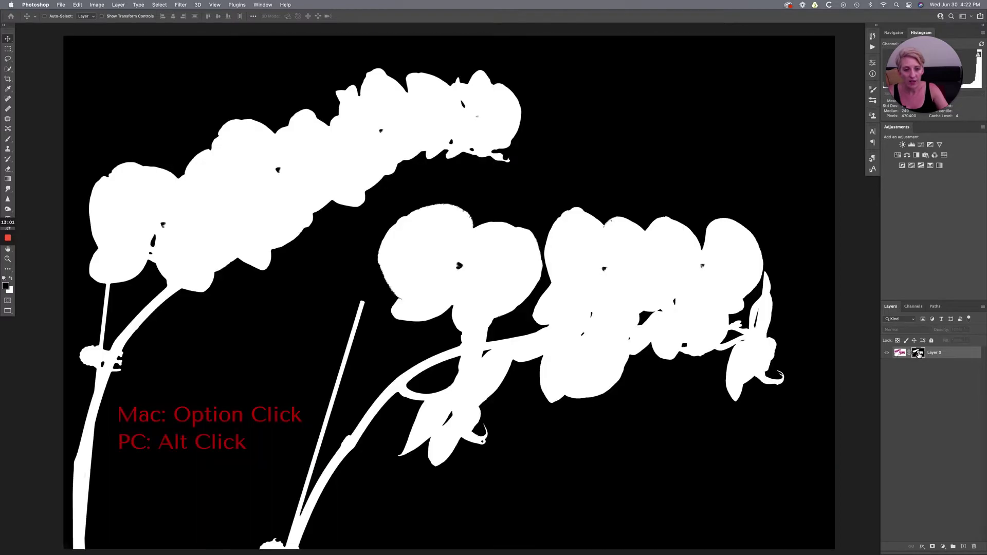
{"action": "key", "text": "super+plus"}
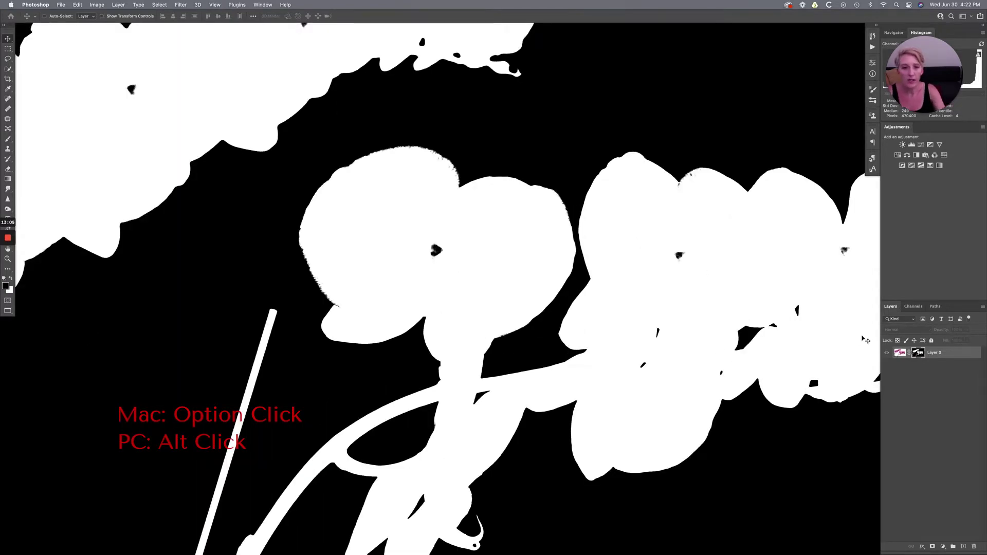
{"action": "key", "text": "b"}
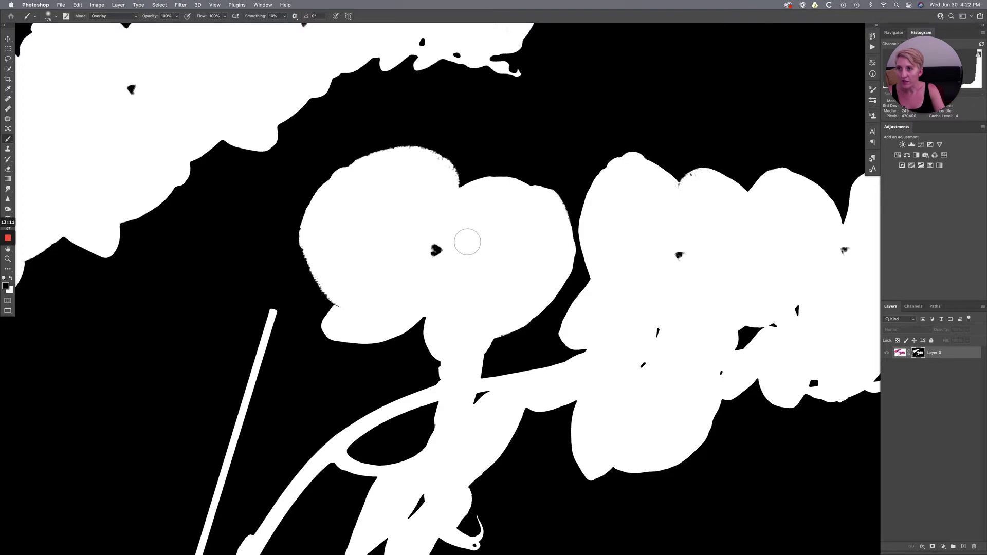
{"action": "key", "text": "x"}
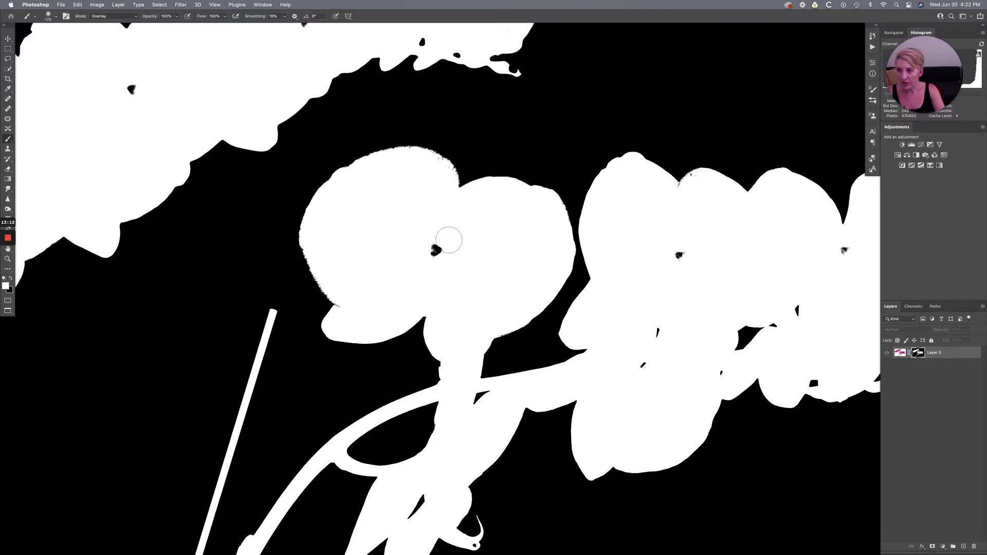
{"action": "left_click", "coordinate": [132, 17]}
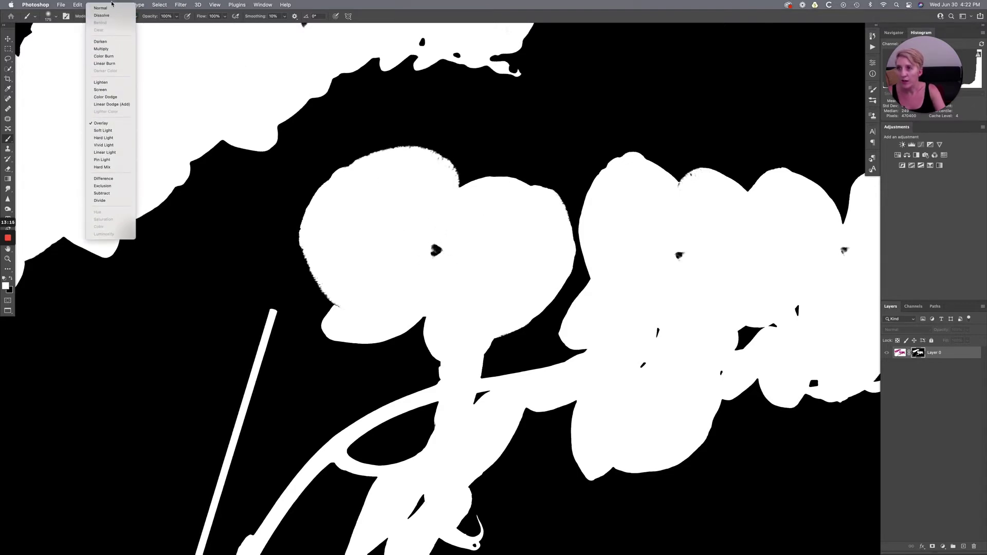
{"action": "left_click", "coordinate": [107, 9]}
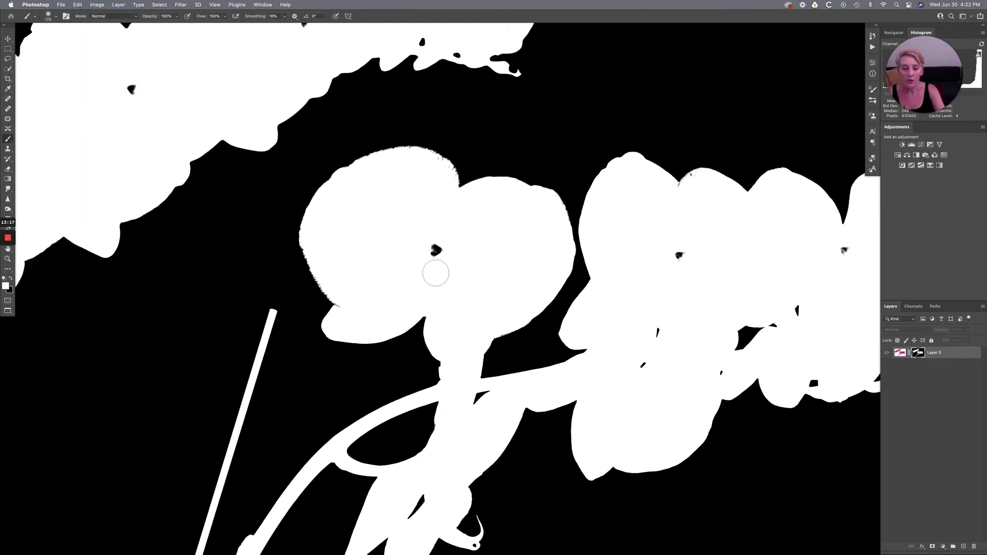
- Paint white over the small black holes at the centres of the flowers in both orchid sprays on the mask
{"action": "left_click_drag", "start_coordinate": [434, 248], "coordinate": [434, 245]}
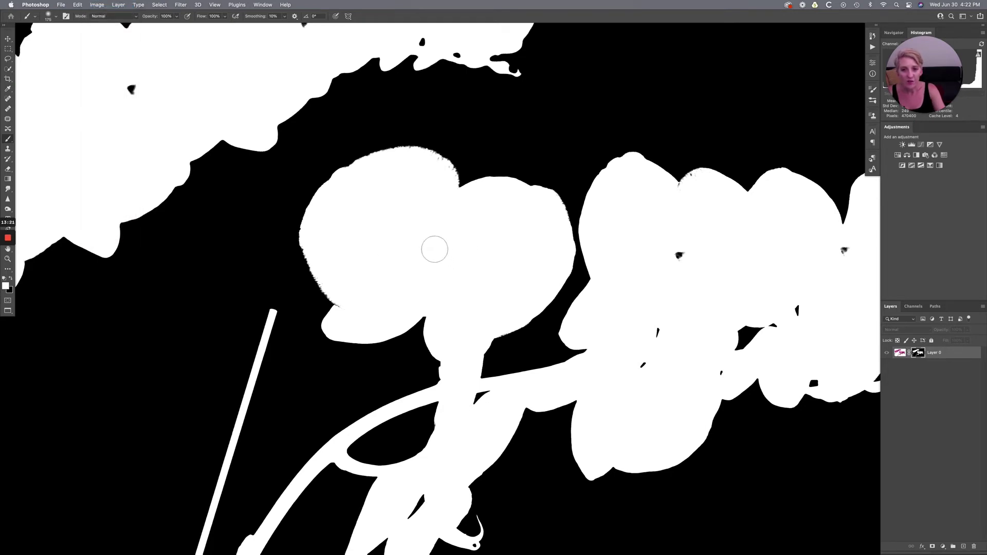
{"action": "mouse_move", "coordinate": [705, 265]}
{"action": "left_mouse_down"}
{"action": "mouse_move", "coordinate": [700, 280]}
{"action": "mouse_move", "coordinate": [570, 294]}
{"action": "left_mouse_up"}
{"action": "left_click", "coordinate": [543, 286]}
{"action": "left_click", "coordinate": [708, 281]}
{"action": "left_click", "coordinate": [708, 281]}
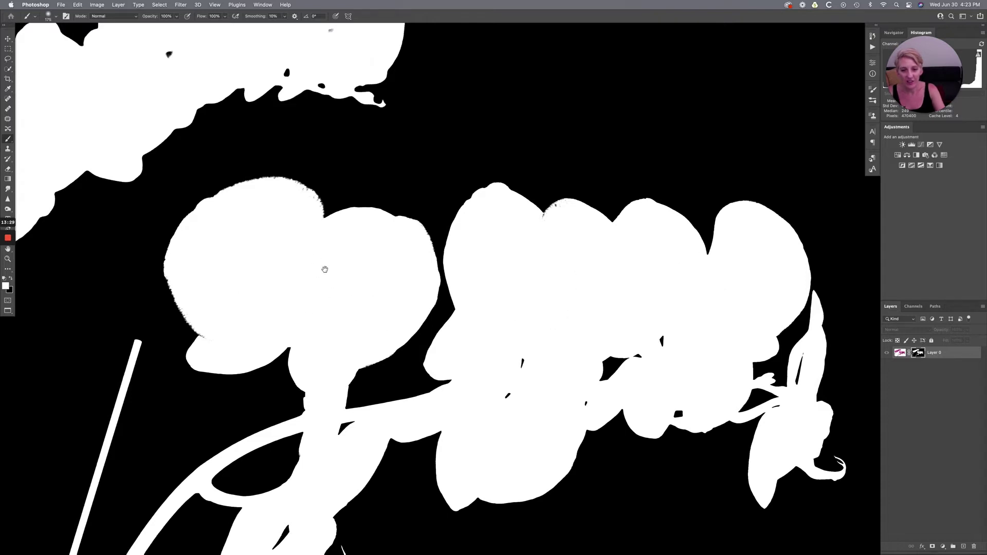
{"action": "left_click_drag", "start_coordinate": [325, 269], "coordinate": [561, 376]}
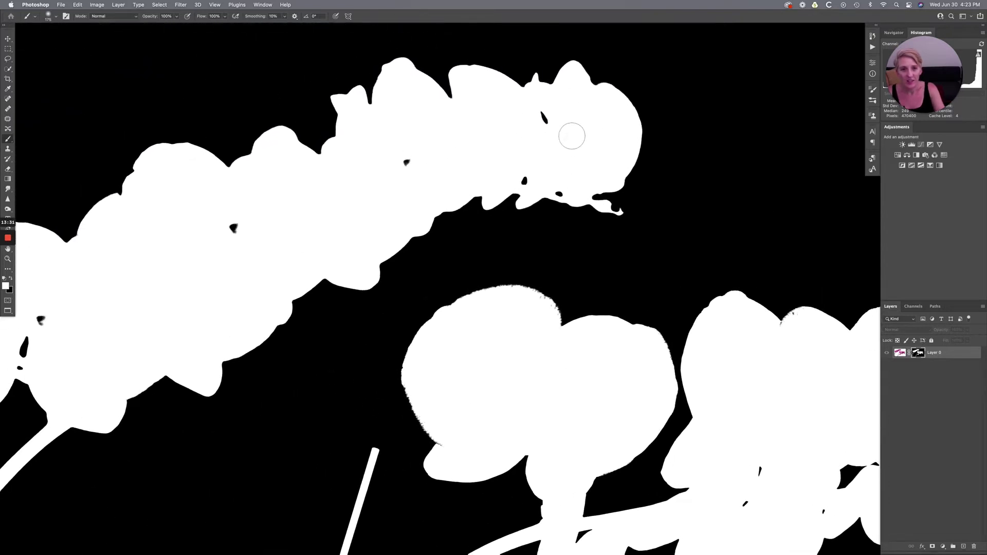
{"action": "left_click", "coordinate": [407, 163]}
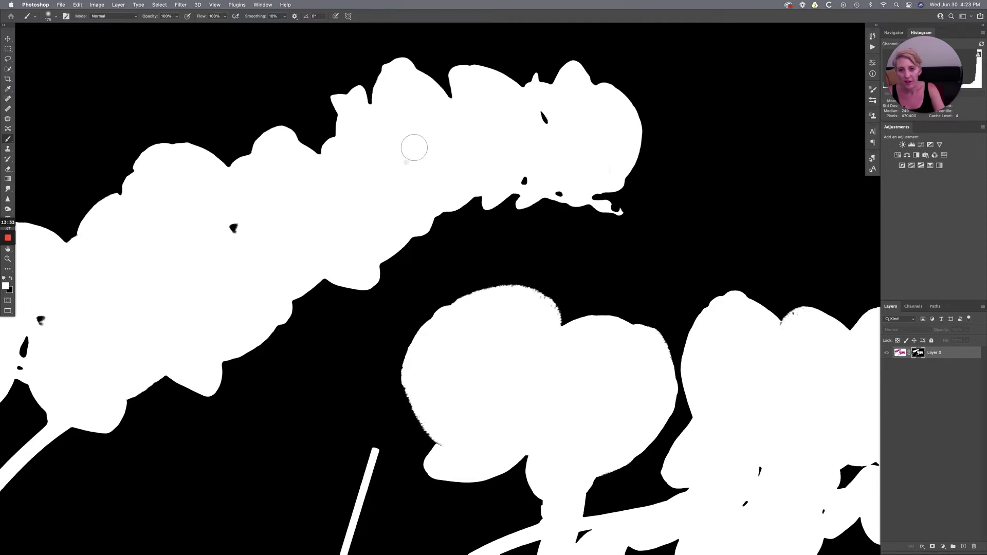
{"action": "left_click_drag", "start_coordinate": [341, 203], "coordinate": [529, 154]}
{"action": "left_click", "coordinate": [421, 180]}
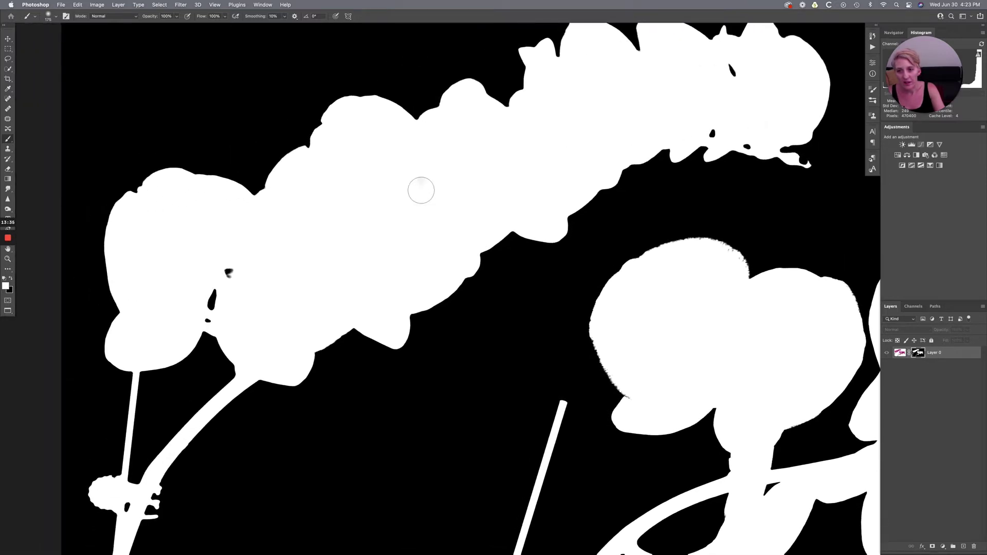
{"action": "left_click", "coordinate": [229, 271]}
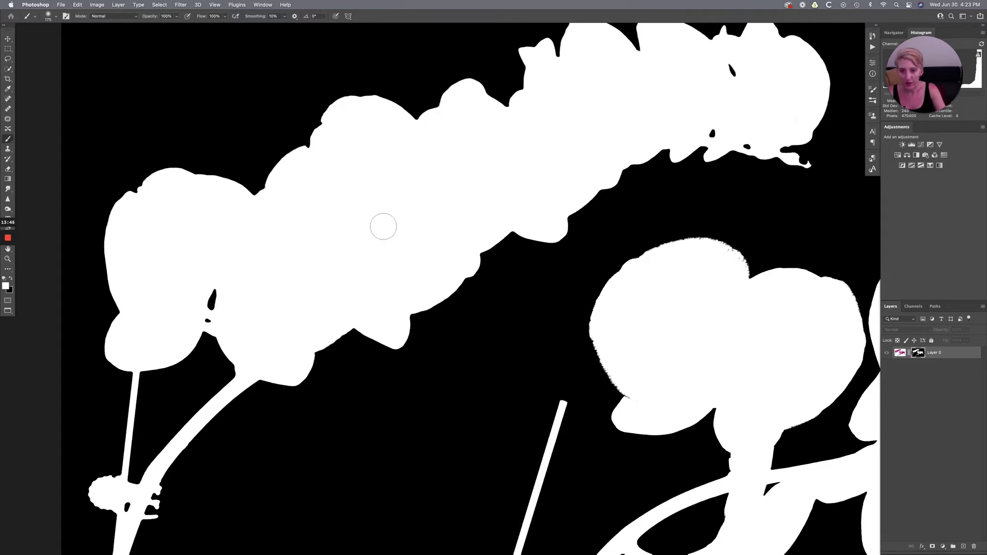
{"action": "mouse_move", "coordinate": [352, 210]}
{"action": "left_mouse_down"}
{"action": "mouse_move", "coordinate": [432, 286]}
{"action": "mouse_move", "coordinate": [456, 338]}
{"action": "mouse_move", "coordinate": [344, 295]}
{"action": "mouse_move", "coordinate": [448, 313]}
{"action": "mouse_move", "coordinate": [346, 214]}
{"action": "left_mouse_up"}
- Look over the whole mask for remaining holes inside the flowers and stems
{"action": "scroll", "coordinate": [346, 214], "scroll_direction": "right", "scroll_amount": 5}
{"action": "scroll", "coordinate": [690, 195], "scroll_direction": "right", "scroll_amount": 15}
{"action": "scroll", "coordinate": [690, 195], "scroll_direction": "down", "scroll_amount": 6}
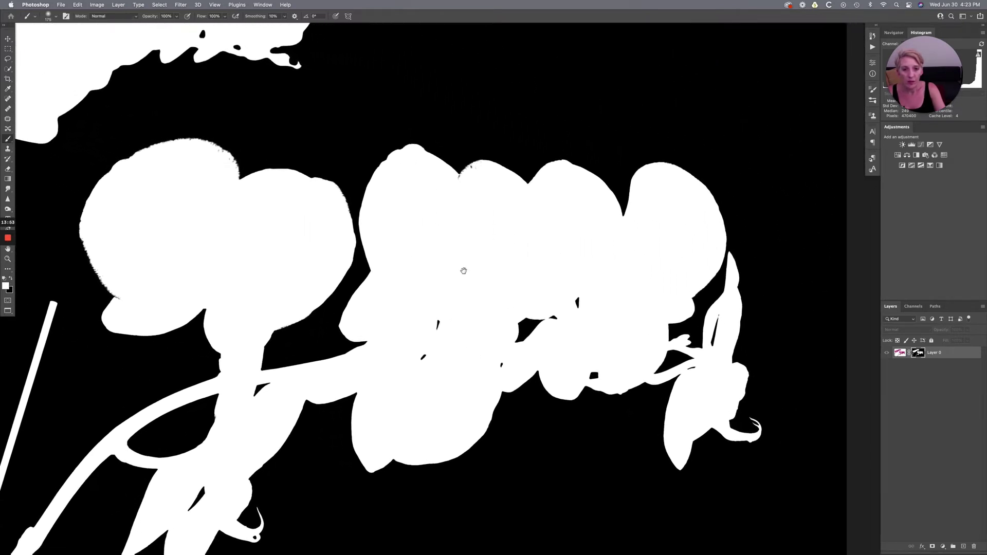
{"action": "scroll", "coordinate": [463, 269], "scroll_direction": "down", "scroll_amount": 11}
{"action": "scroll", "coordinate": [463, 269], "scroll_direction": "left", "scroll_amount": 8}
{"action": "scroll", "coordinate": [618, 321], "scroll_direction": "left", "scroll_amount": 16}
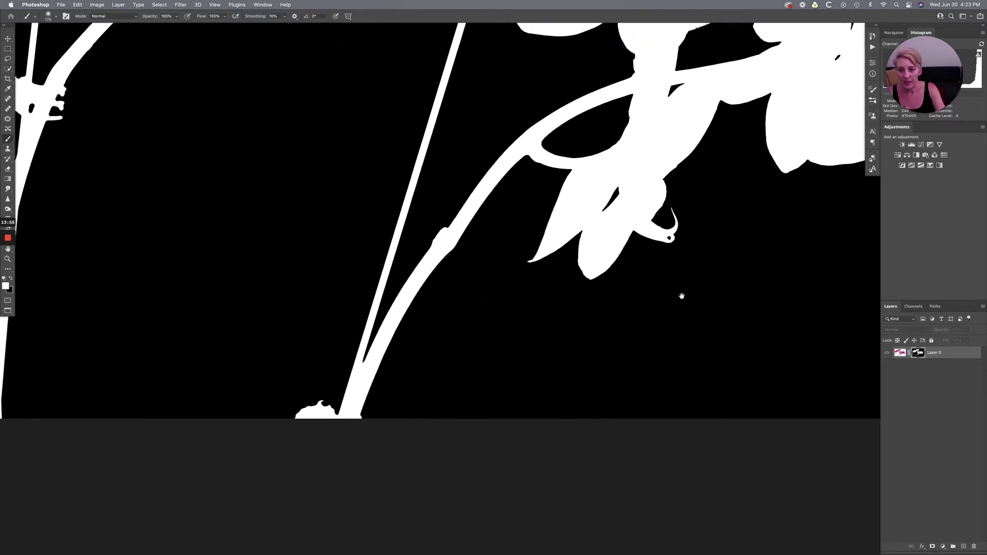
{"action": "scroll", "coordinate": [618, 321], "scroll_direction": "up", "scroll_amount": 3}
{"action": "scroll", "coordinate": [631, 369], "scroll_direction": "up", "scroll_amount": 13}
{"action": "scroll", "coordinate": [632, 369], "scroll_direction": "right", "scroll_amount": 8}
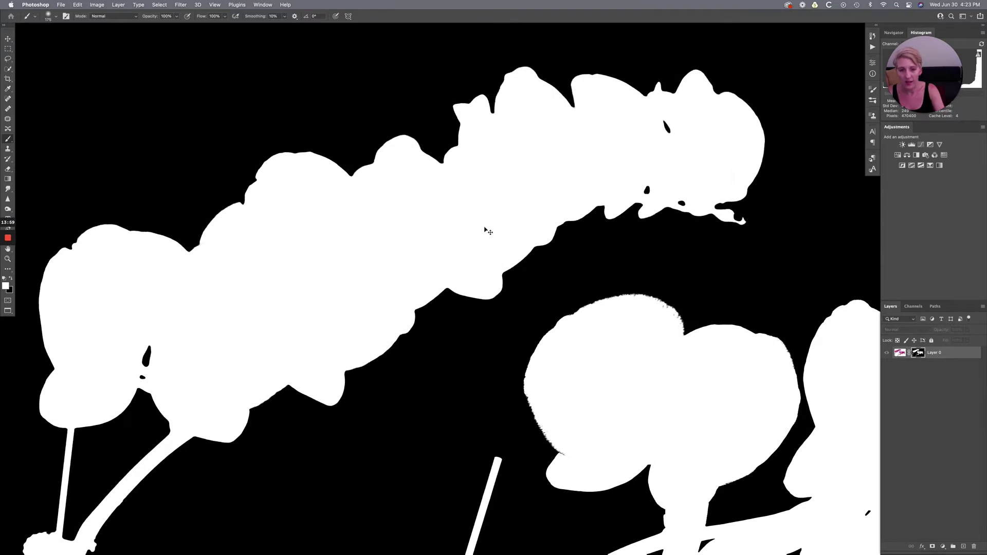
{"action": "key", "text": "super+0"}
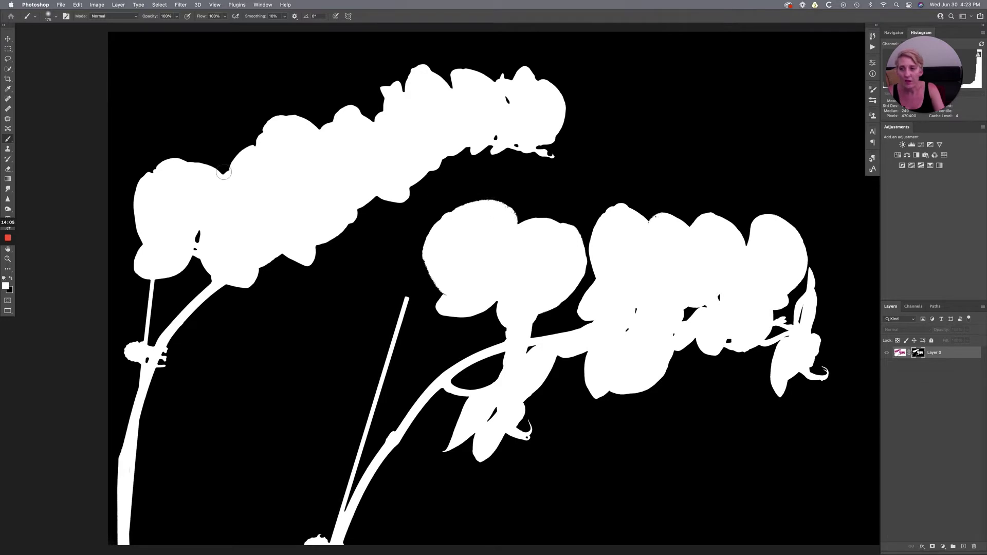
- Set the brush to Overlay mode, enlarge it to 300 px and paint white along the rough flower edges of the mask
{"action": "left_click", "coordinate": [113, 18]}
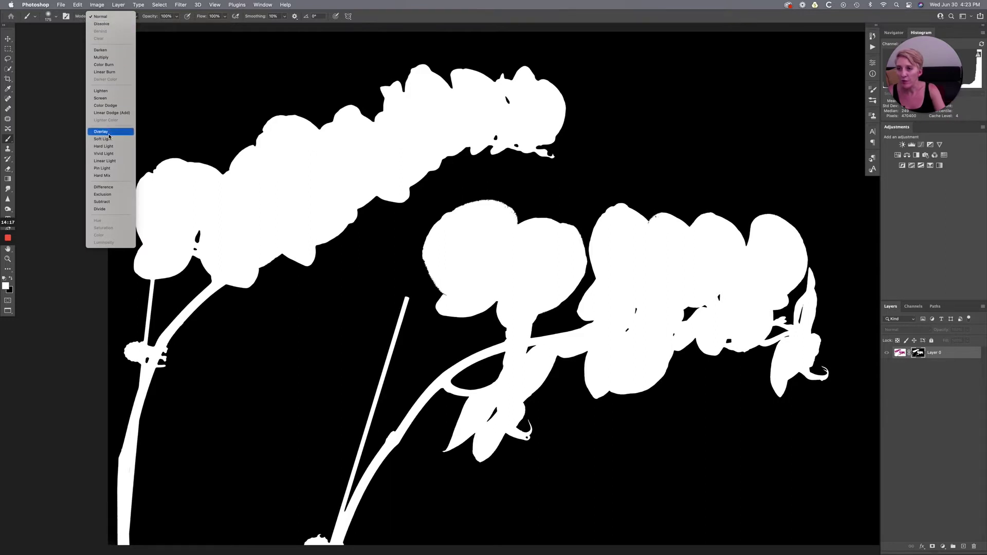
{"action": "left_click", "coordinate": [126, 18]}
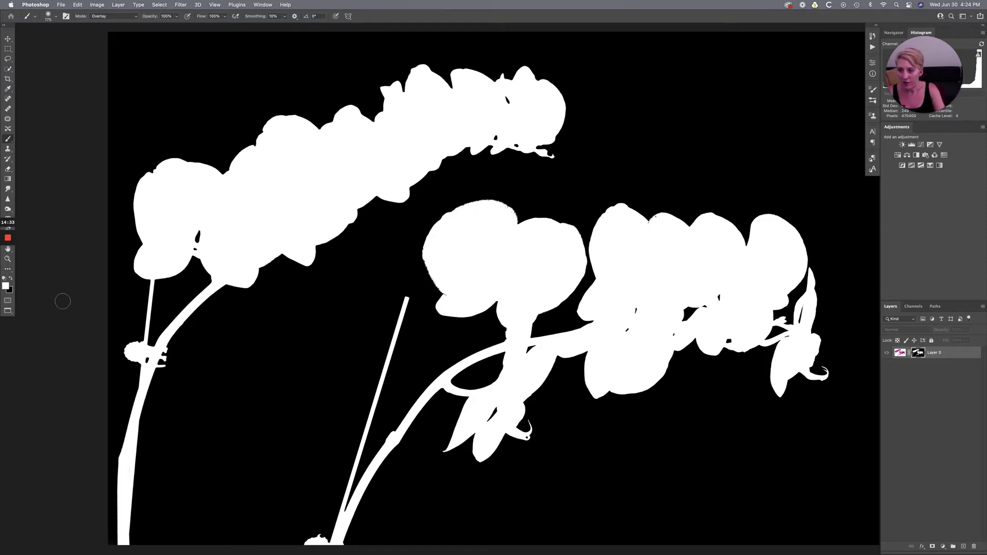
{"action": "key", "text": "bracketright"}
{"action": "key", "text": "bracketright"}
{"action": "key", "text": "bracketright"}
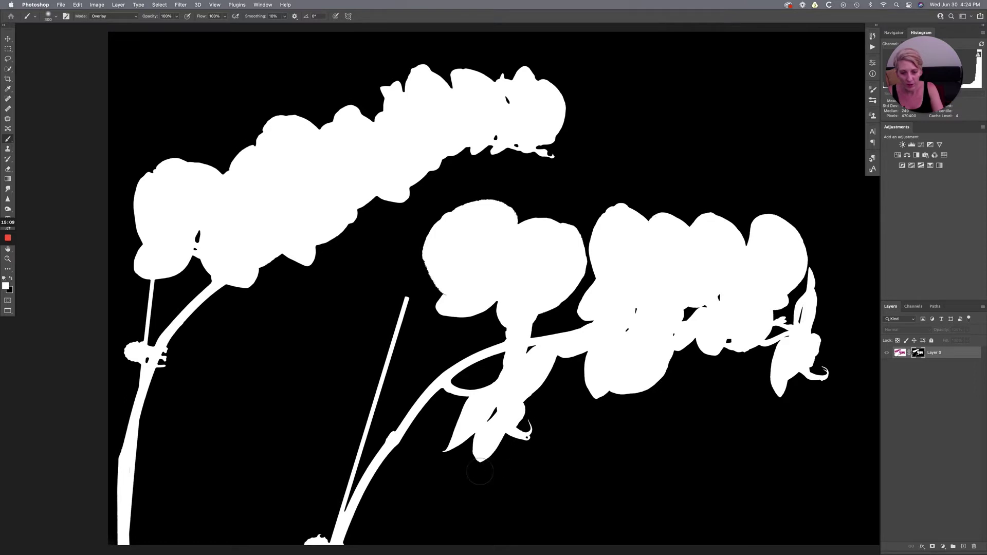
{"action": "left_click_drag", "start_coordinate": [517, 351], "coordinate": [472, 324]}
{"action": "left_click_drag", "start_coordinate": [487, 153], "coordinate": [410, 203]}
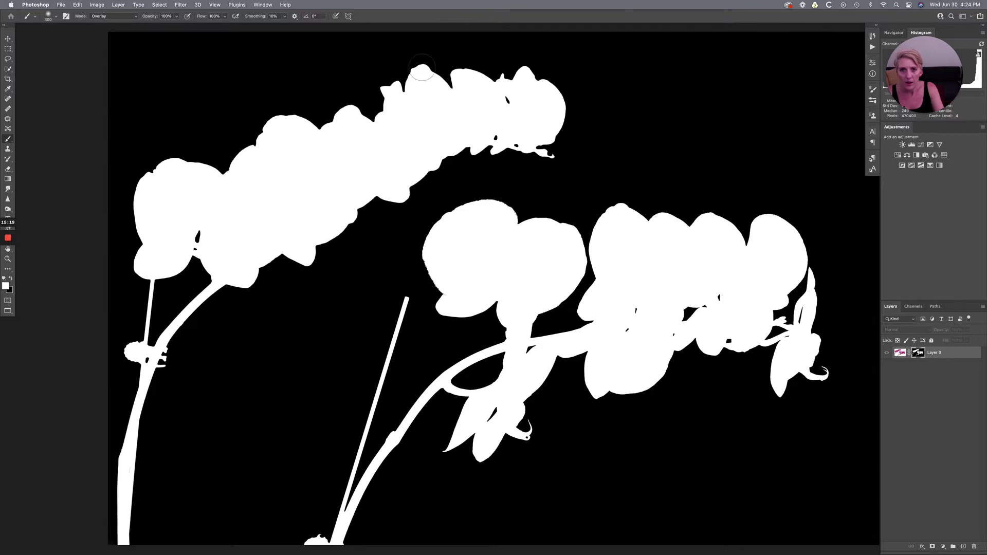
{"action": "mouse_move", "coordinate": [540, 73]}
{"action": "left_mouse_down"}
{"action": "mouse_move", "coordinate": [590, 118]}
{"action": "mouse_move", "coordinate": [569, 130]}
{"action": "left_mouse_up"}
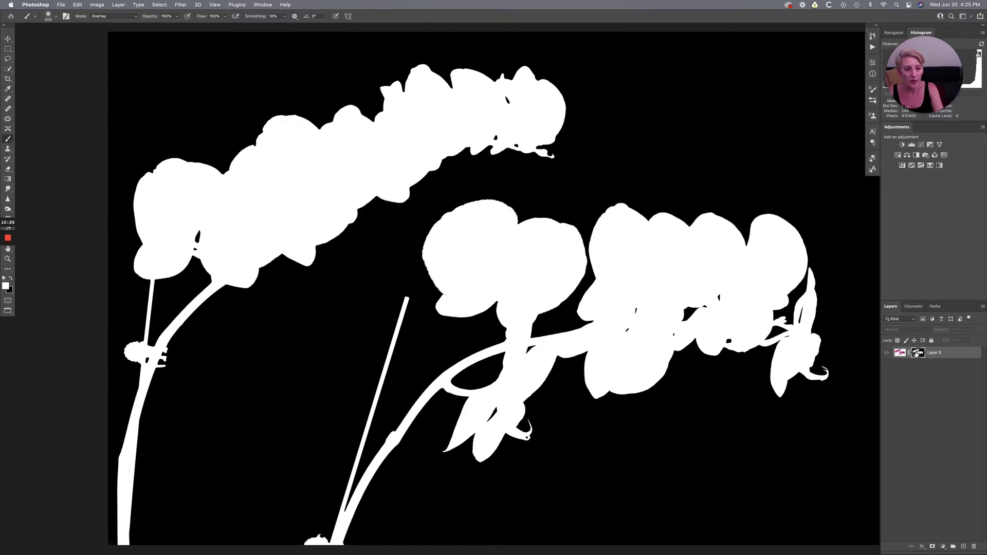
- Return from the mask view to the masked image and add a new layer filled with black beneath the orchids
{"action": "left_click", "coordinate": [918, 352], "text": "alt"}
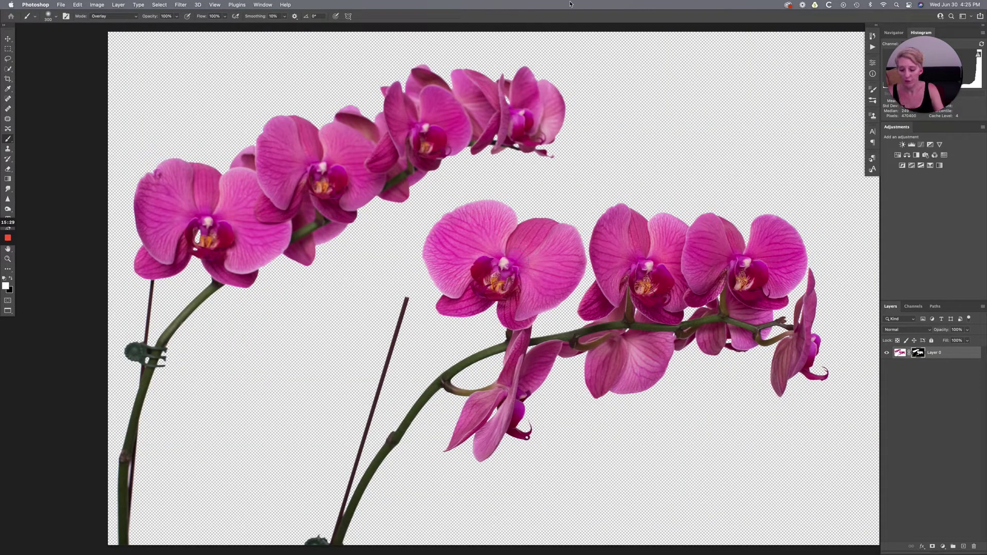
{"action": "left_click_drag", "start_coordinate": [690, 160], "coordinate": [665, 154]}
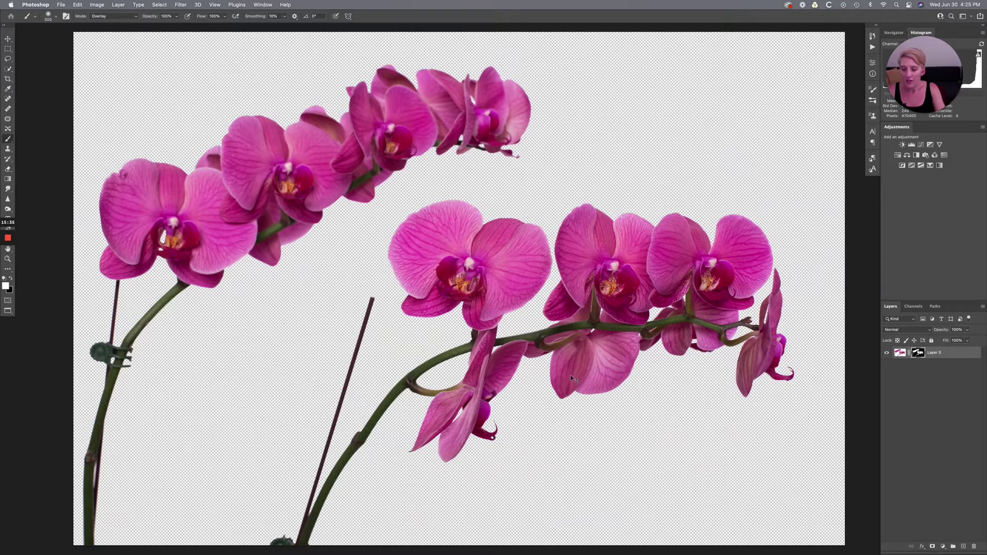
{"action": "key", "text": "super+plus"}
{"action": "mouse_move", "coordinate": [681, 395]}
{"action": "left_mouse_down"}
{"action": "mouse_move", "coordinate": [640, 81]}
{"action": "mouse_move", "coordinate": [645, 314]}
{"action": "mouse_move", "coordinate": [734, 246]}
{"action": "mouse_move", "coordinate": [718, 260]}
{"action": "mouse_move", "coordinate": [594, 264]}
{"action": "mouse_move", "coordinate": [582, 169]}
{"action": "mouse_move", "coordinate": [547, 106]}
{"action": "left_mouse_up"}
{"action": "key", "text": "super+0"}
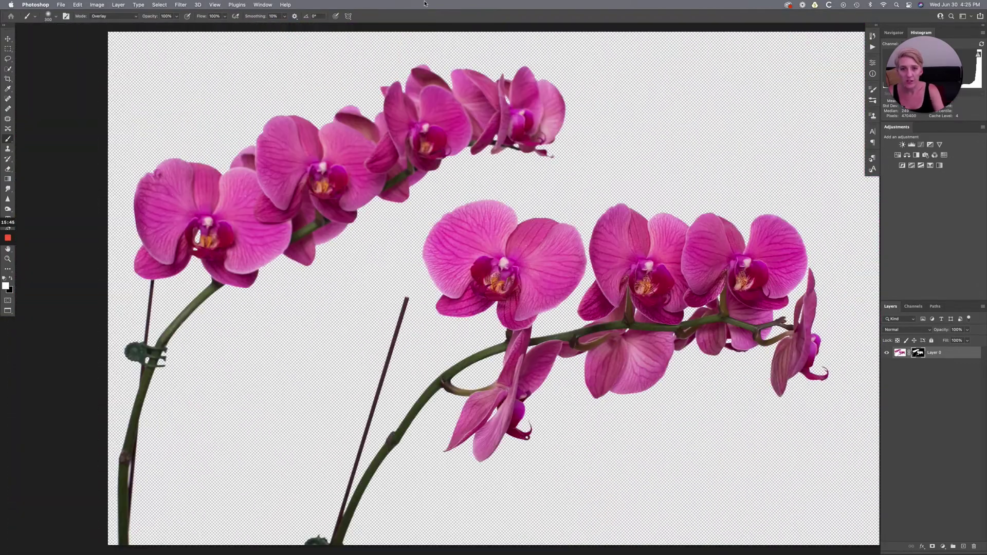
{"action": "key", "text": "super+minus"}
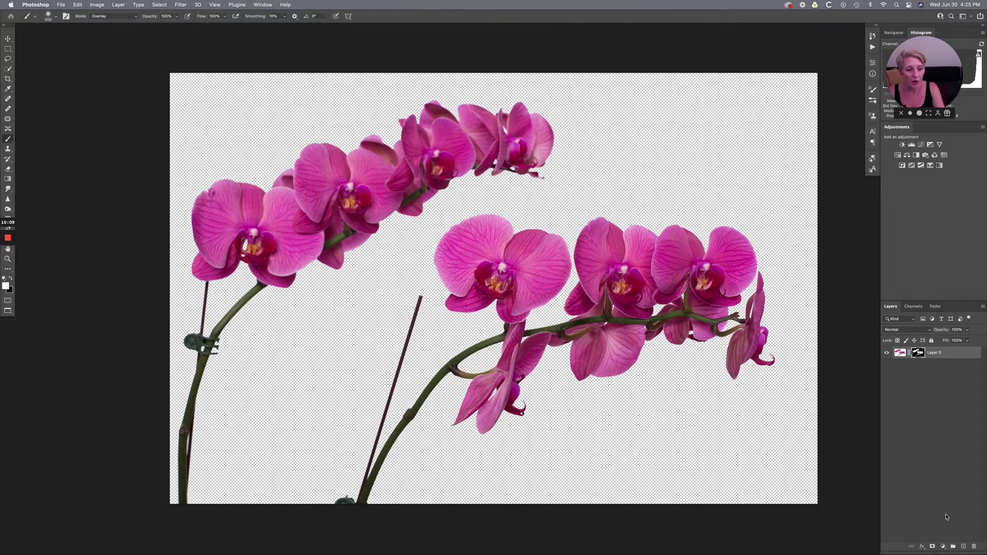
{"action": "left_click", "coordinate": [963, 546], "text": "super"}
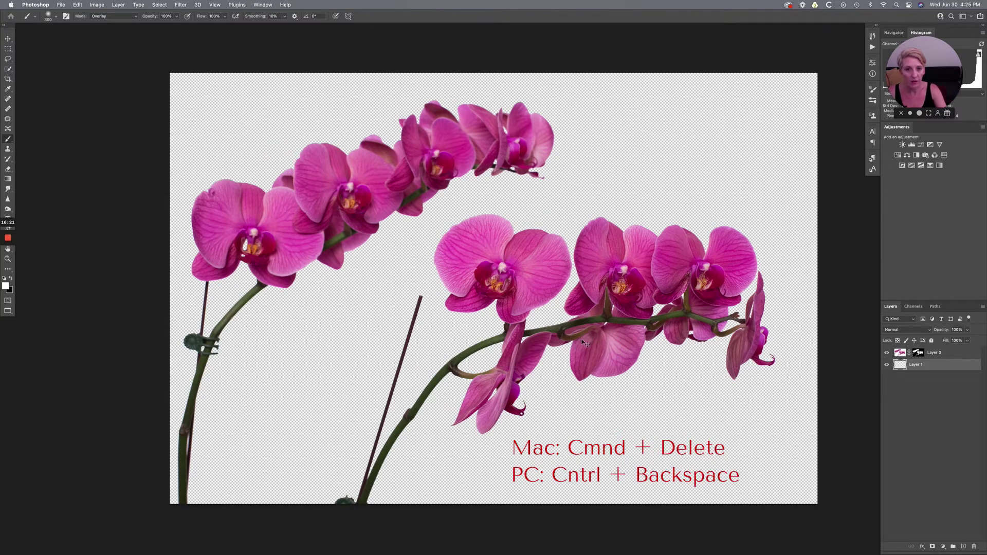
{"action": "key", "text": "super+BackSpace"}
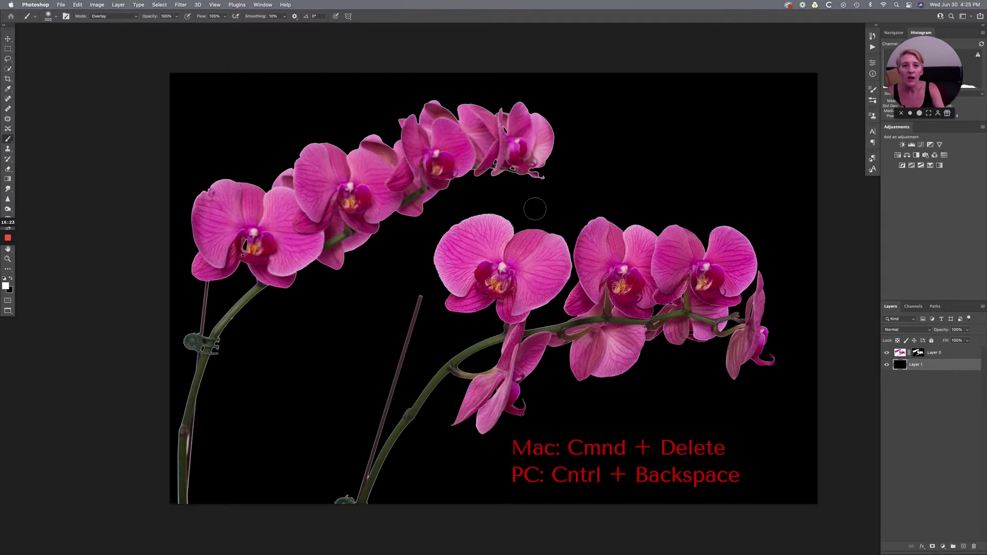
- Examine the cut-out edges of the flowers, stems and support sticks up close against the black background
{"action": "key", "text": "super+plus"}
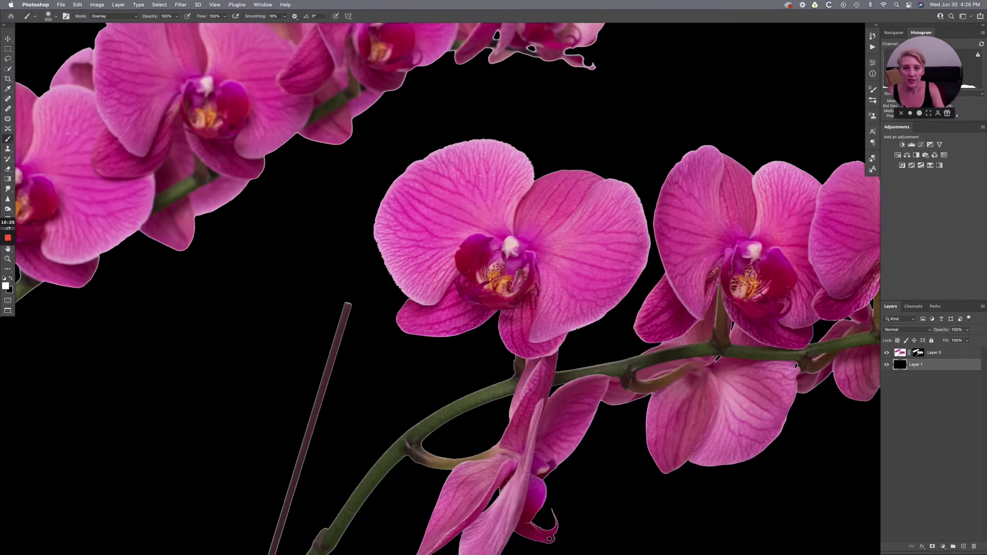
{"action": "left_click_drag", "start_coordinate": [605, 282], "coordinate": [542, 105]}
{"action": "left_click_drag", "start_coordinate": [674, 217], "coordinate": [485, 242]}
{"action": "scroll", "coordinate": [462, 144], "scroll_direction": "up", "scroll_amount": 5}
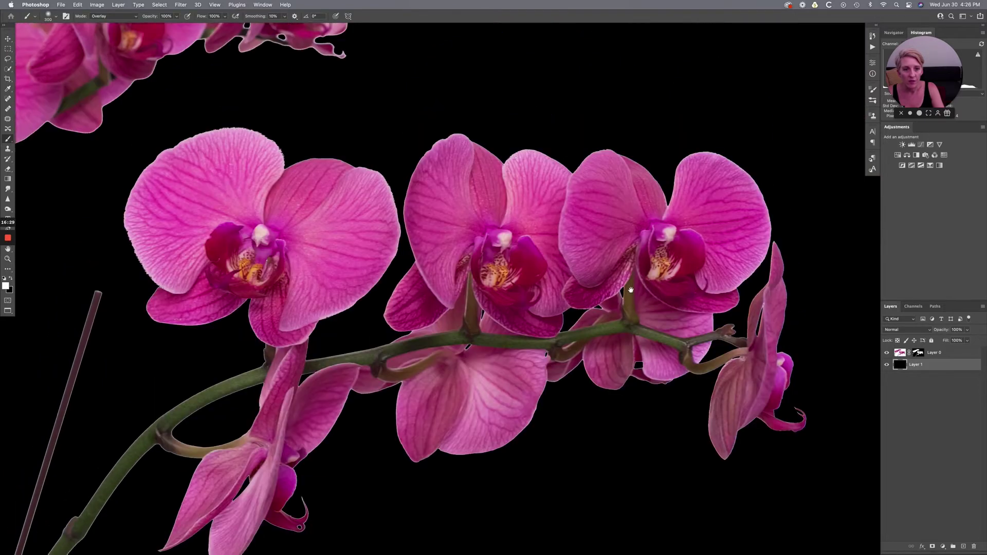
{"action": "left_click_drag", "start_coordinate": [456, 143], "coordinate": [672, 327]}
{"action": "left_click_drag", "start_coordinate": [511, 326], "coordinate": [740, 324]}
{"action": "left_click_drag", "start_coordinate": [450, 381], "coordinate": [790, 252]}
{"action": "mouse_move", "coordinate": [566, 412]}
{"action": "left_mouse_down"}
{"action": "mouse_move", "coordinate": [621, 255]}
{"action": "mouse_move", "coordinate": [655, 238]}
{"action": "left_mouse_up"}
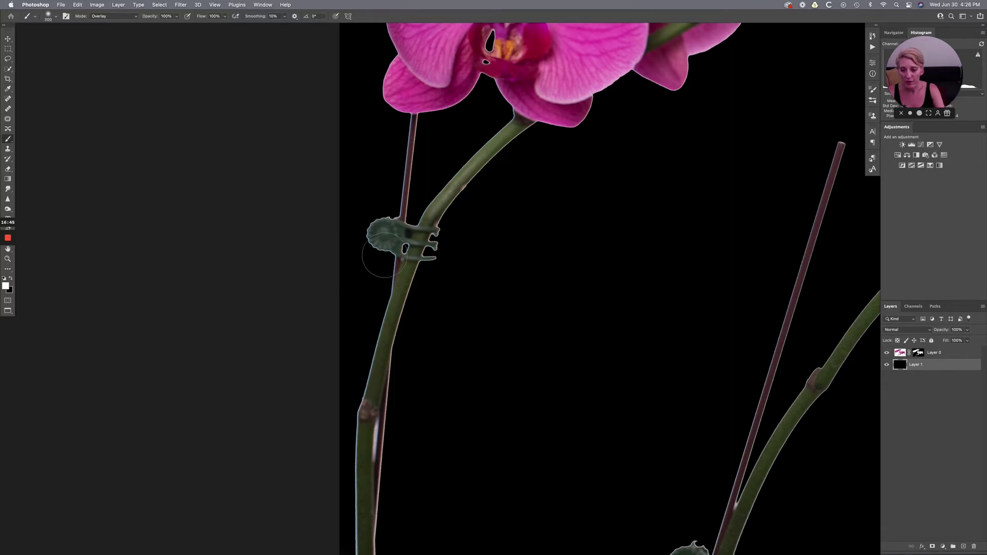
- Lasso the upper support stick and round clip beside the leftmost stem, delete them from Layer 0 and deselect
{"action": "key", "text": "l"}
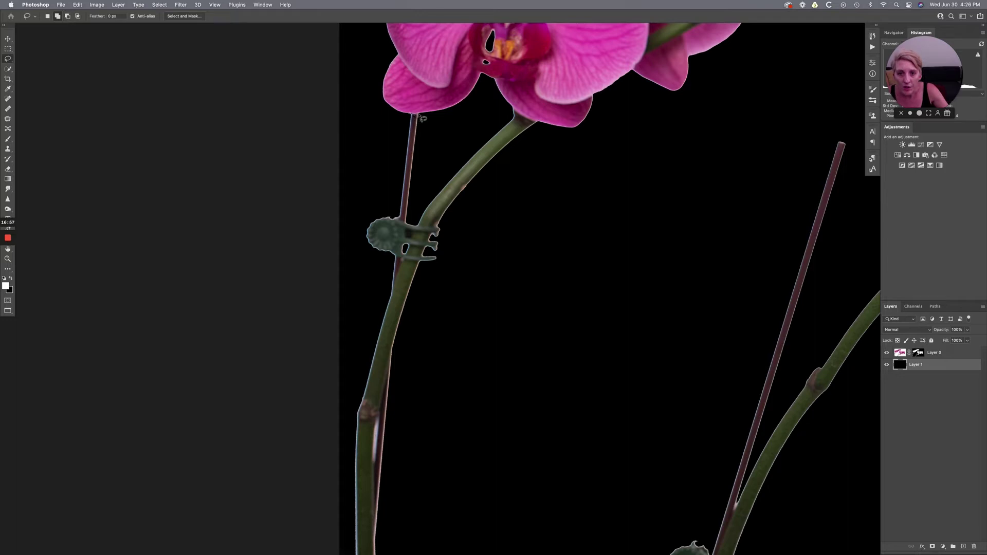
{"action": "mouse_move", "coordinate": [419, 114]}
{"action": "left_mouse_down"}
{"action": "mouse_move", "coordinate": [435, 155]}
{"action": "mouse_move", "coordinate": [428, 194]}
{"action": "mouse_move", "coordinate": [397, 282]}
{"action": "mouse_move", "coordinate": [372, 282]}
{"action": "mouse_move", "coordinate": [368, 194]}
{"action": "mouse_move", "coordinate": [414, 114]}
{"action": "left_mouse_up"}
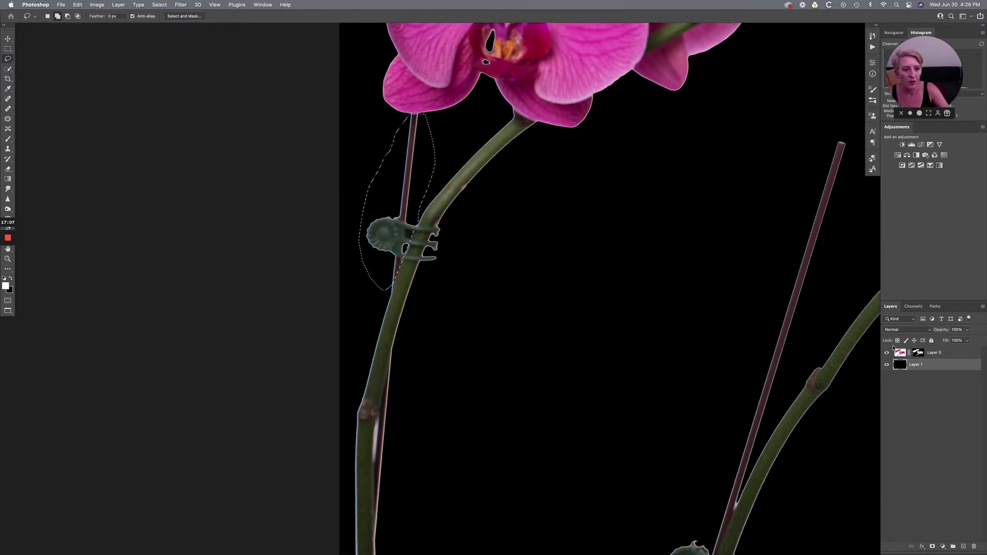
{"action": "left_click", "coordinate": [895, 352]}
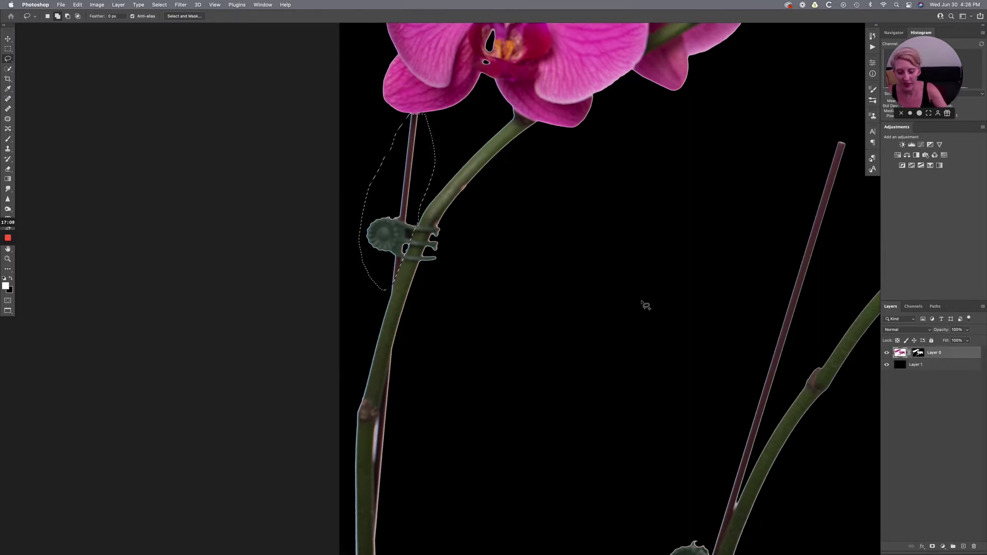
{"action": "key", "text": "BackSpace"}
{"action": "key", "text": "super+d"}
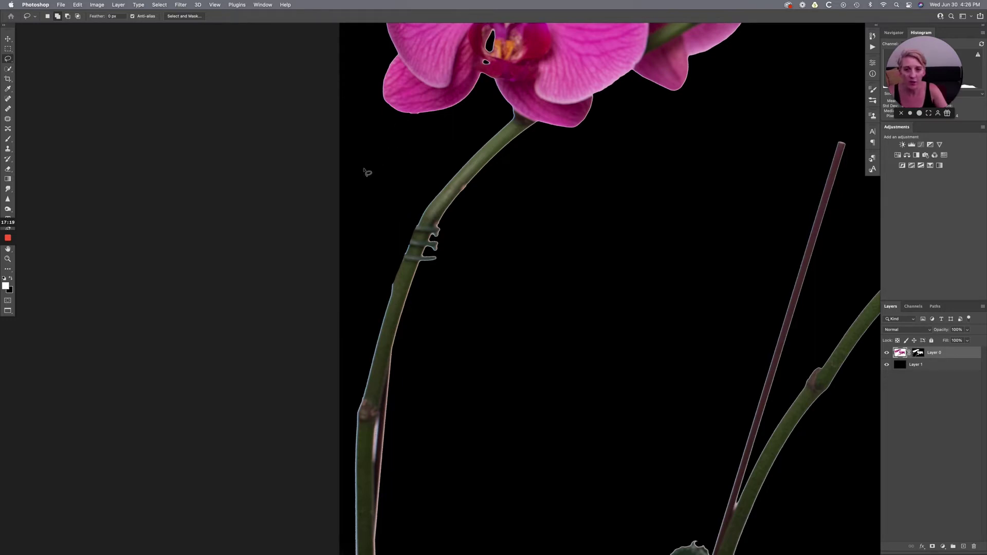
- Trace a small four-point path beneath the leftmost flower's lower petal with the Pen tool and convert it to a selection
{"action": "key", "text": "p"}
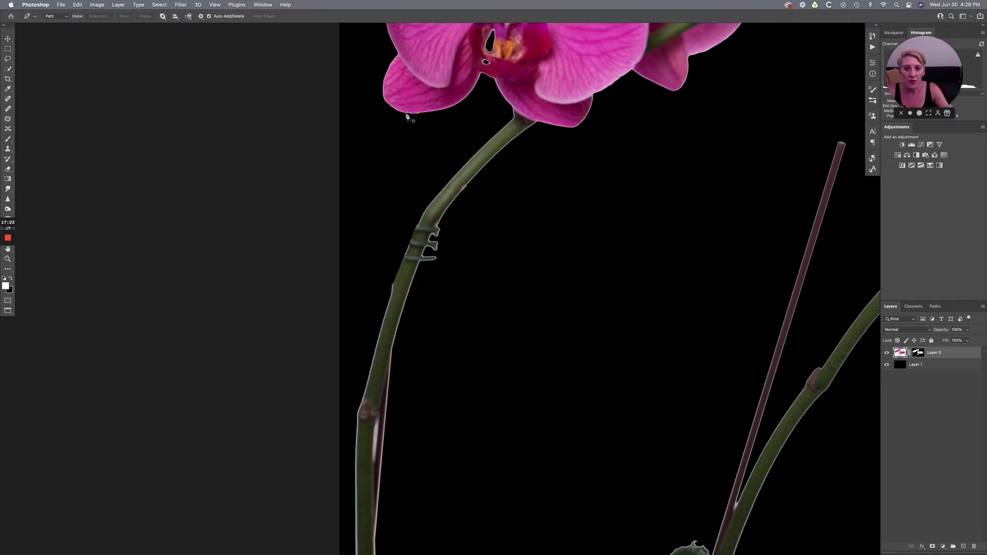
{"action": "left_click", "coordinate": [408, 113]}
{"action": "left_click", "coordinate": [426, 113]}
{"action": "left_click", "coordinate": [435, 139]}
{"action": "left_click", "coordinate": [392, 135]}
{"action": "right_click", "coordinate": [406, 119]}
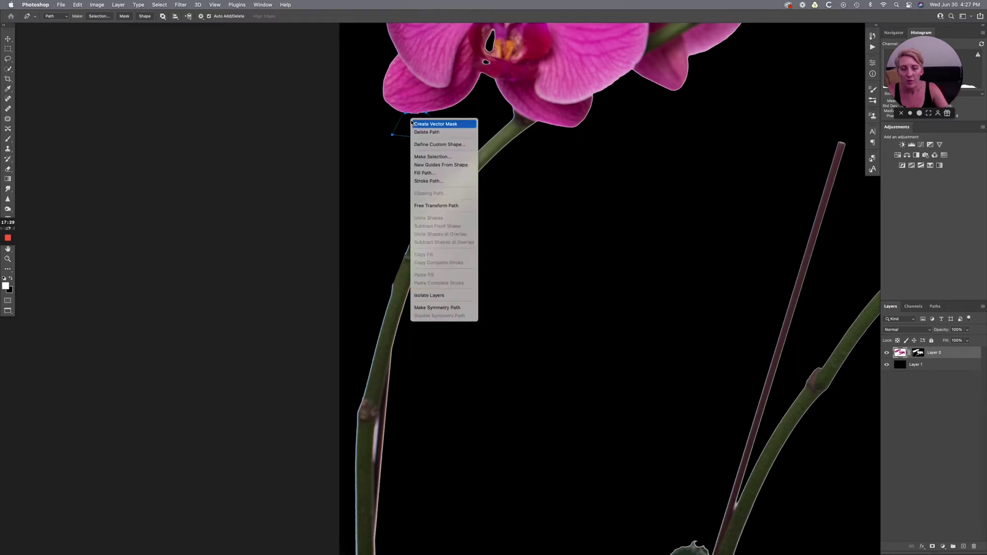
{"action": "left_click", "coordinate": [439, 156]}
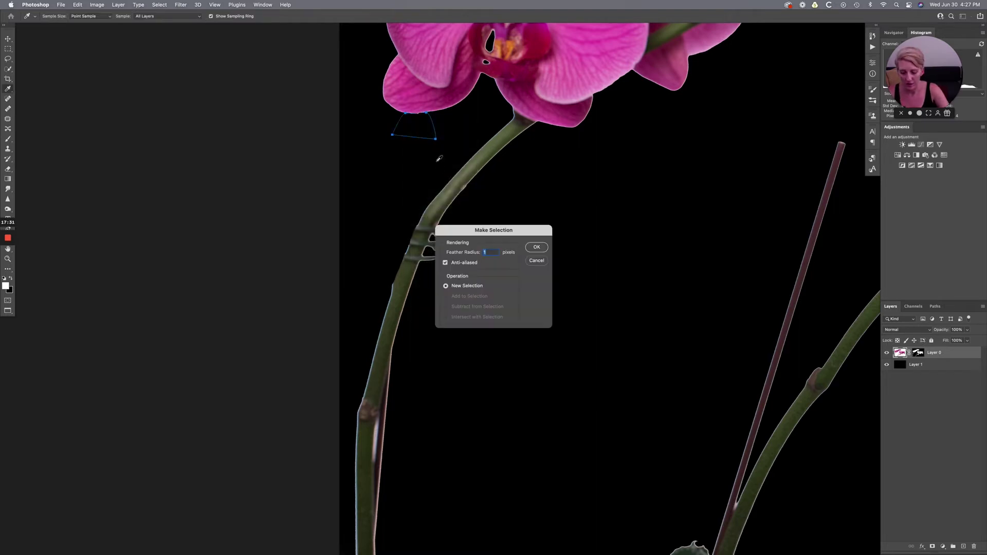
{"action": "key", "text": "Return"}
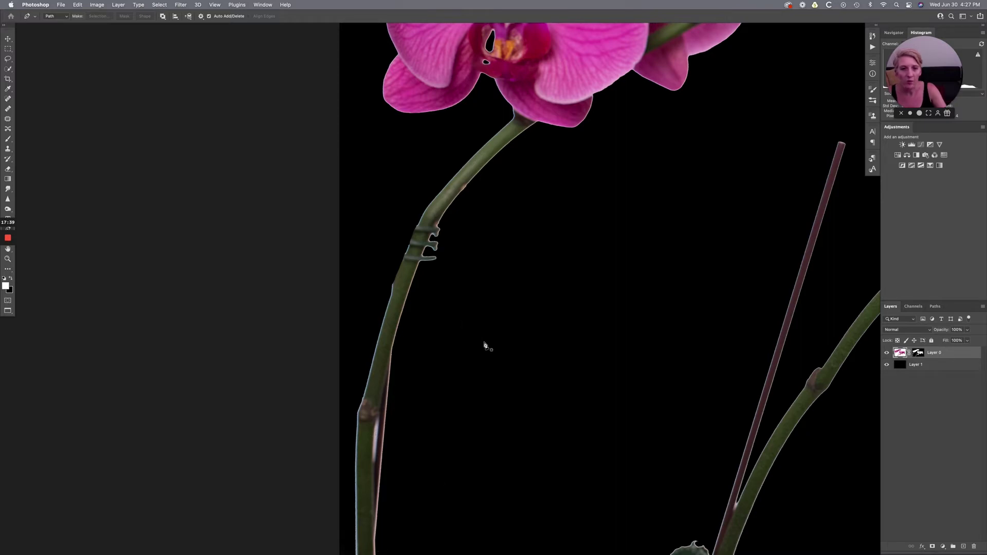
- Examine the masked orchids, stems and remaining stick against the black background, both up close and as a whole
{"action": "scroll", "coordinate": [483, 344], "scroll_direction": "right", "scroll_amount": 10}
{"action": "scroll", "coordinate": [483, 344], "scroll_direction": "up", "scroll_amount": 5}
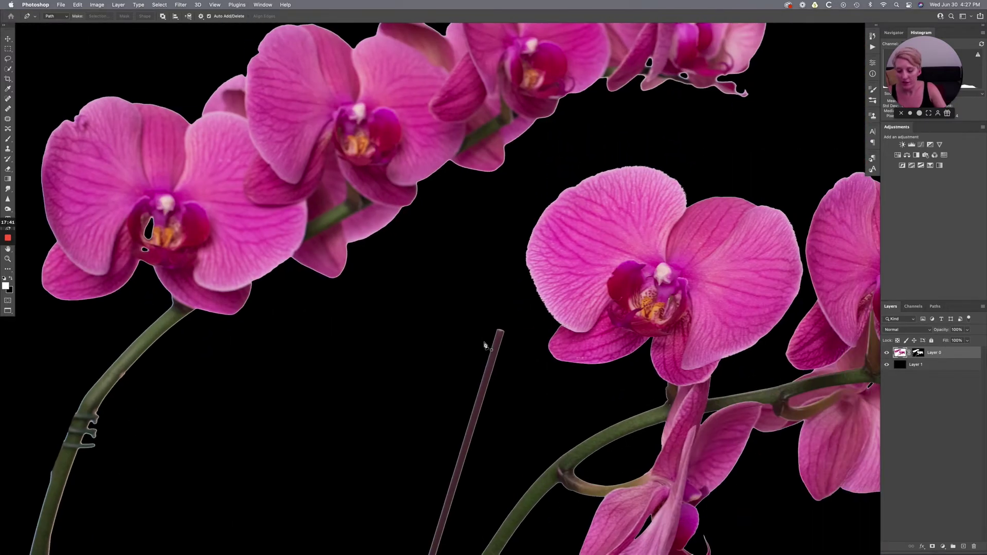
{"action": "key", "text": "super+0"}
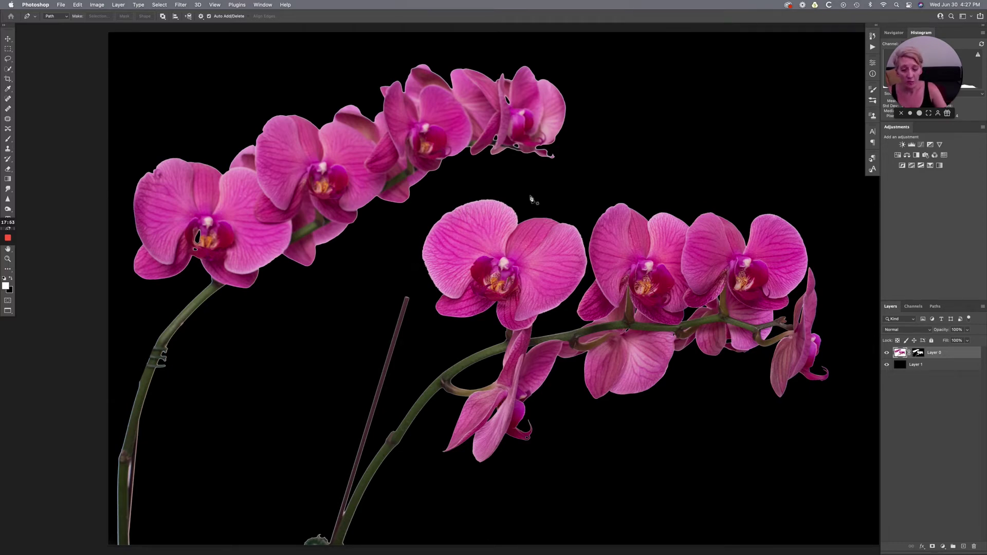
{"action": "key", "text": "super+plus"}
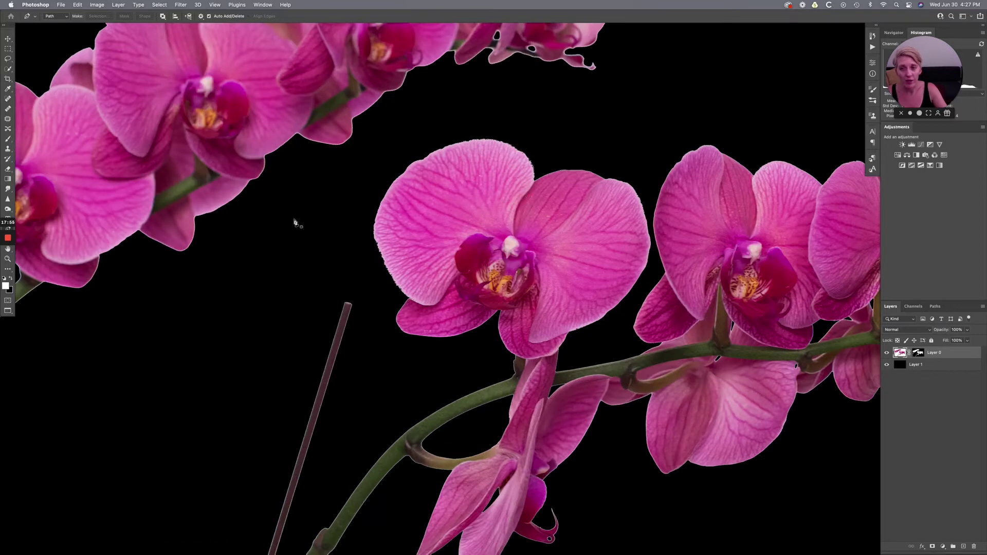
{"action": "scroll", "coordinate": [298, 229], "scroll_direction": "left", "scroll_amount": 5}
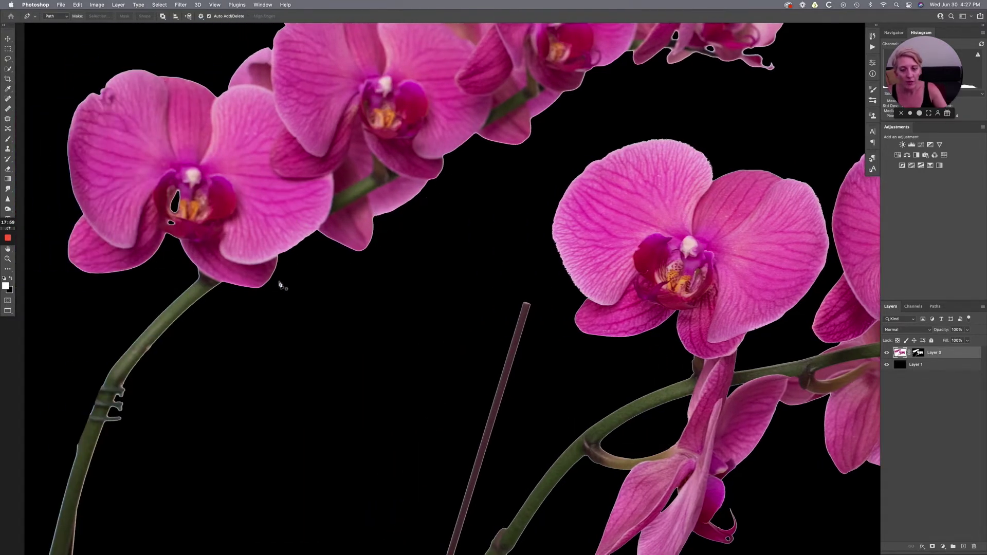
{"action": "scroll", "coordinate": [385, 308], "scroll_direction": "up", "scroll_amount": 5}
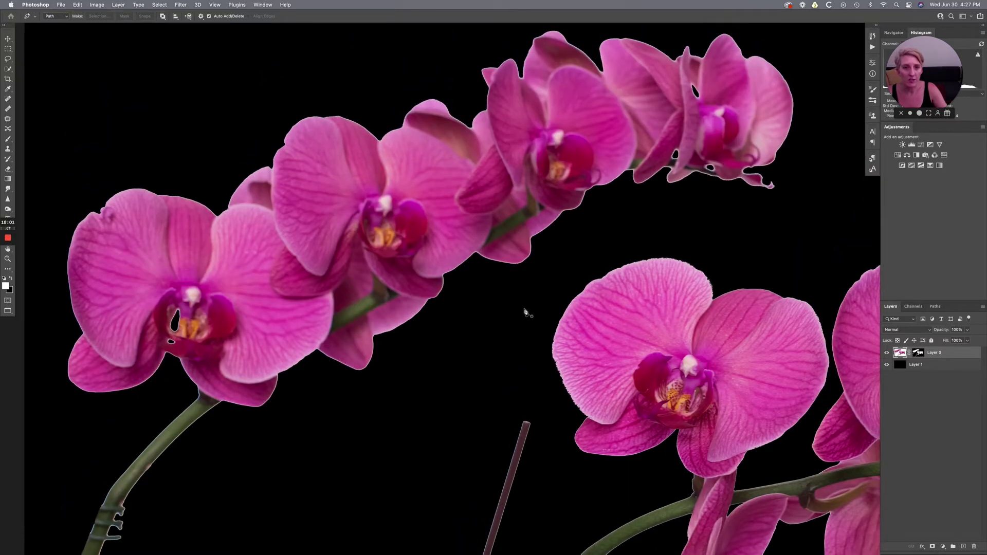
{"action": "scroll", "coordinate": [523, 312], "scroll_direction": "right", "scroll_amount": 3}
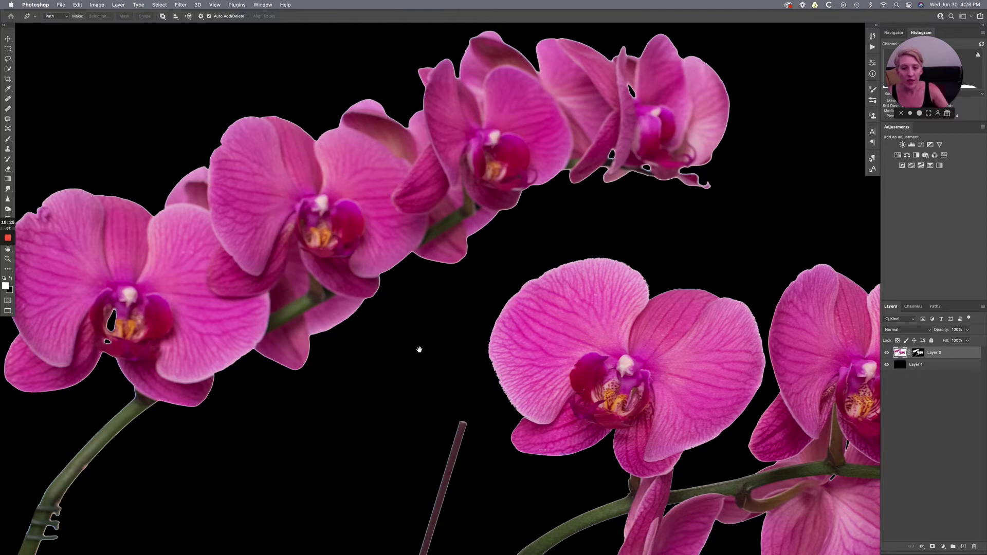
{"action": "left_click_drag", "start_coordinate": [419, 346], "coordinate": [505, 304]}
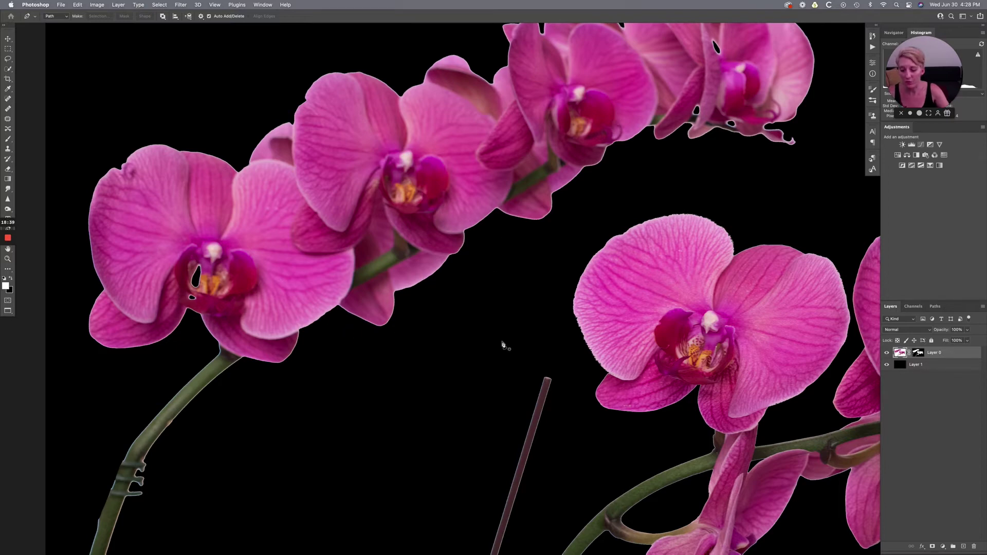
{"action": "key", "text": "super+0"}
{"action": "key", "text": "super+minus"}
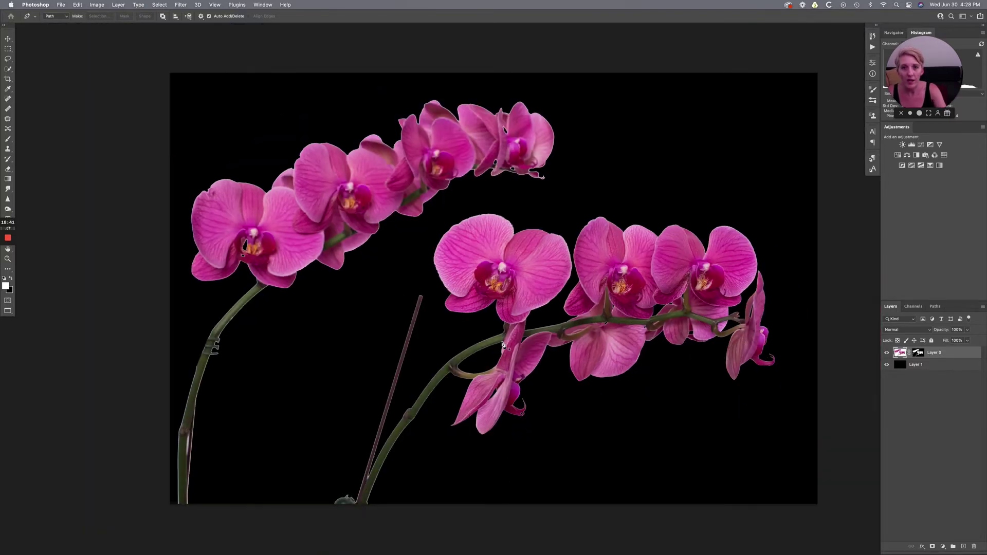
{"action": "scroll", "coordinate": [632, 329], "scroll_direction": "right", "scroll_amount": 3}
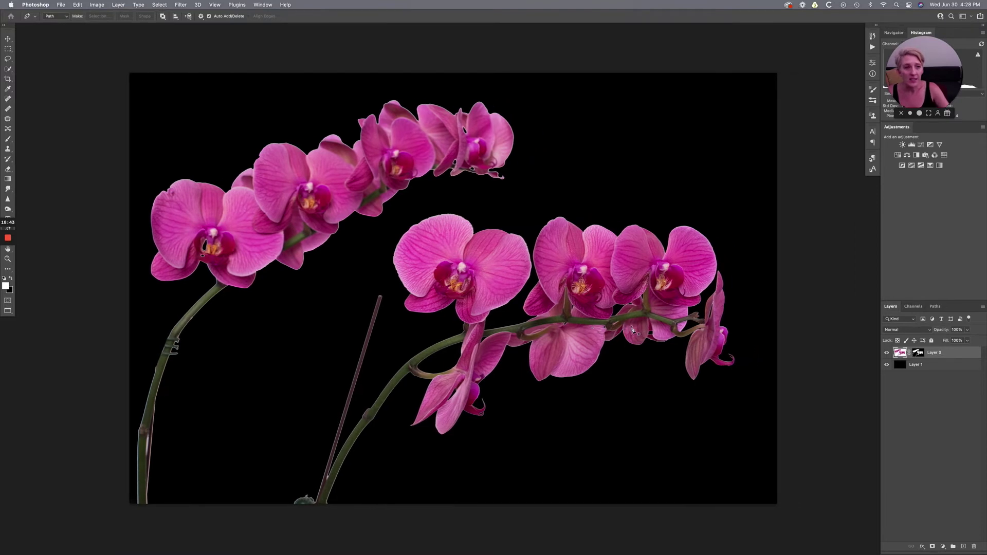
{"action": "scroll", "coordinate": [700, 329], "scroll_direction": "left", "scroll_amount": 1}
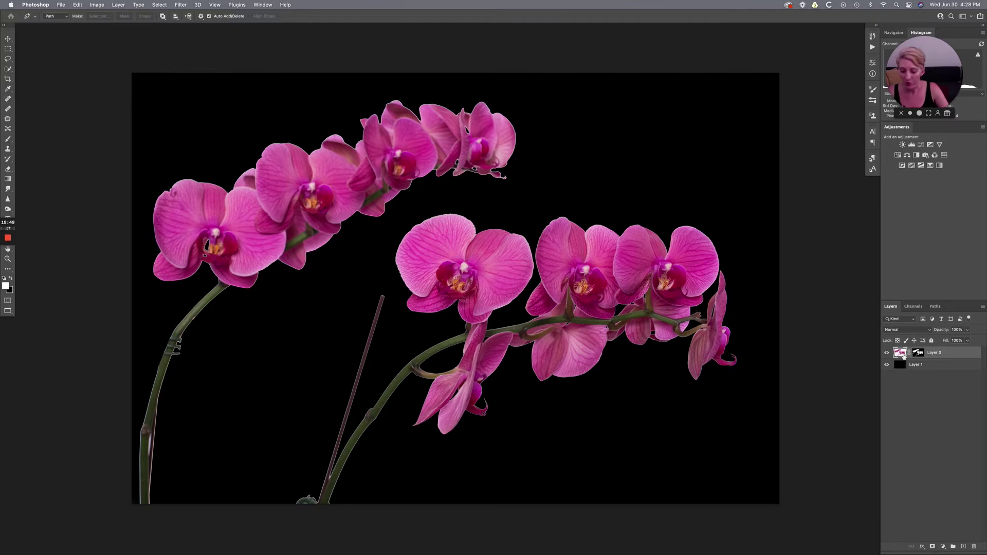
- Delete the black Layer 1 and revert the document to its Open state in the history
{"action": "left_click", "coordinate": [932, 364]}
{"action": "key", "text": "Delete"}
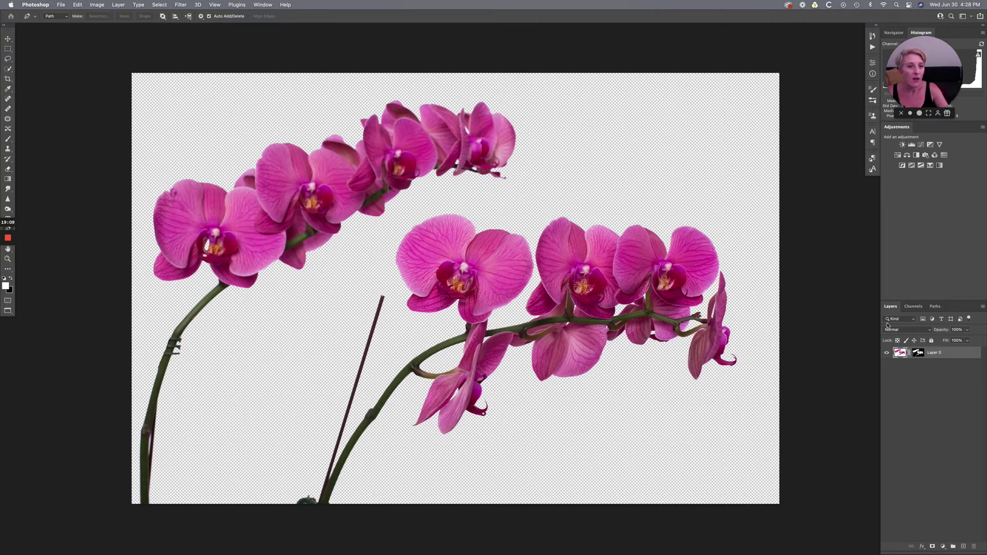
{"action": "scroll", "coordinate": [818, 85], "scroll_direction": "up", "scroll_amount": 10}
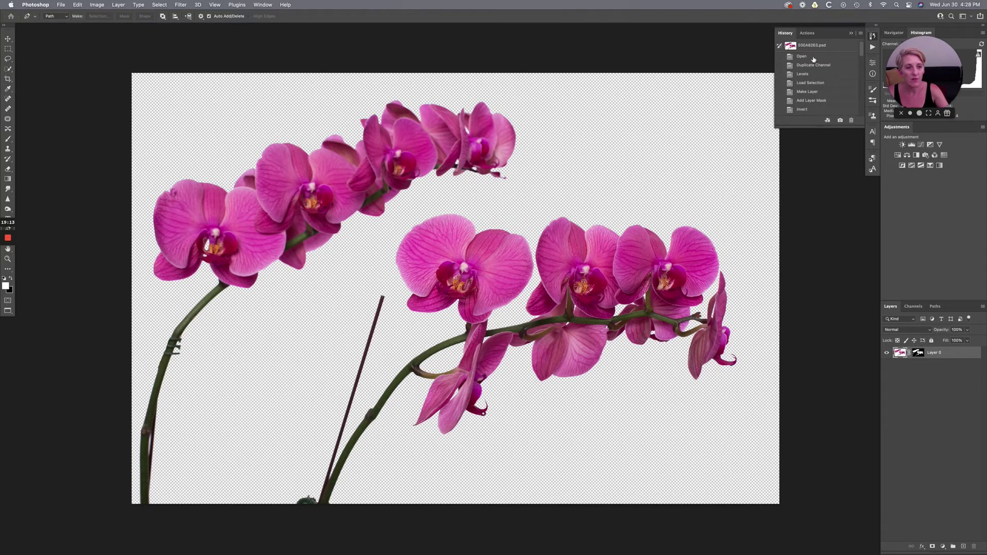
{"action": "left_click", "coordinate": [813, 59]}
{"action": "left_click", "coordinate": [851, 34]}
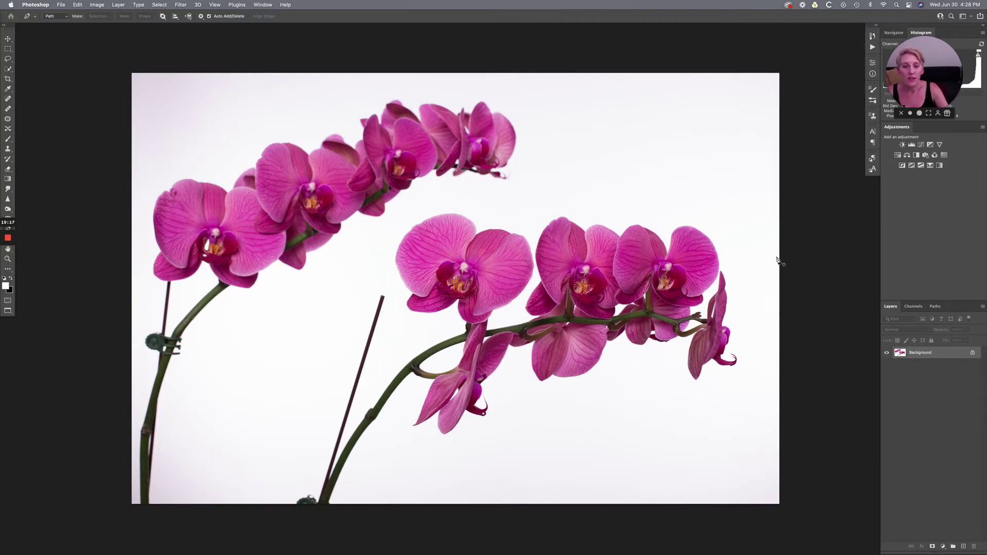
- Unlock the Background layer and start a Color Range selection sampled from the white backdrop above the flowers
{"action": "left_click", "coordinate": [972, 353]}
{"action": "scroll", "coordinate": [641, 187], "scroll_direction": "right", "scroll_amount": 3}
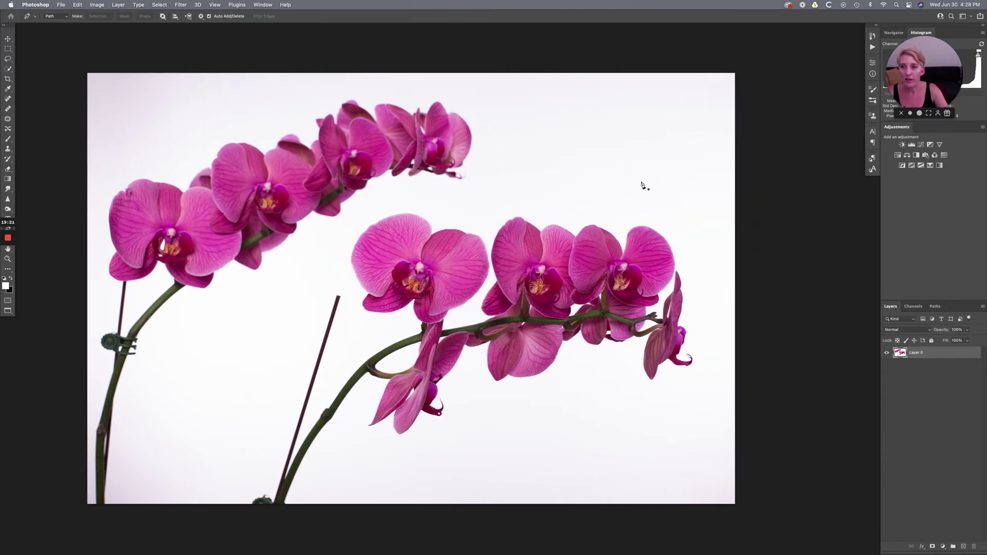
{"action": "left_click", "coordinate": [159, 5]}
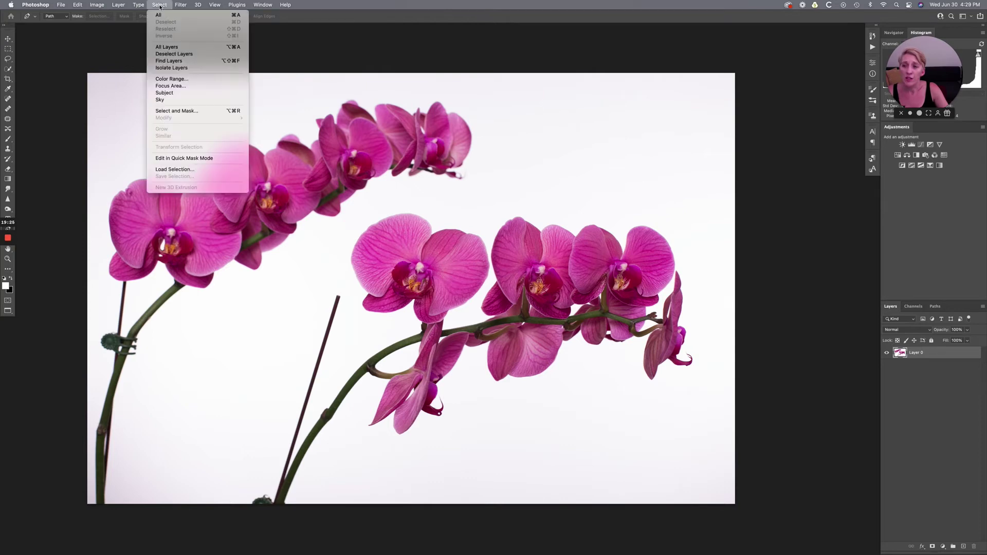
{"action": "left_click", "coordinate": [171, 80]}
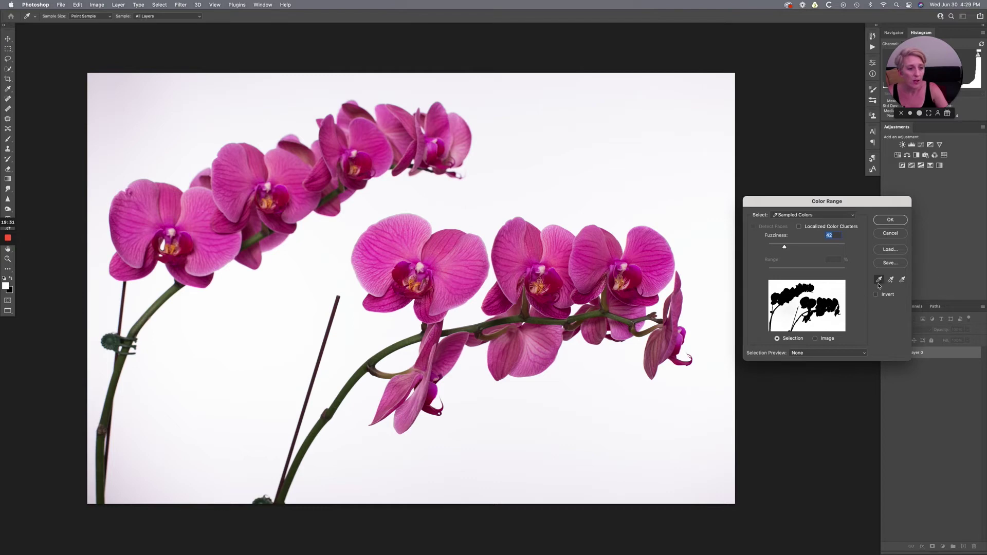
{"action": "left_click", "coordinate": [513, 254]}
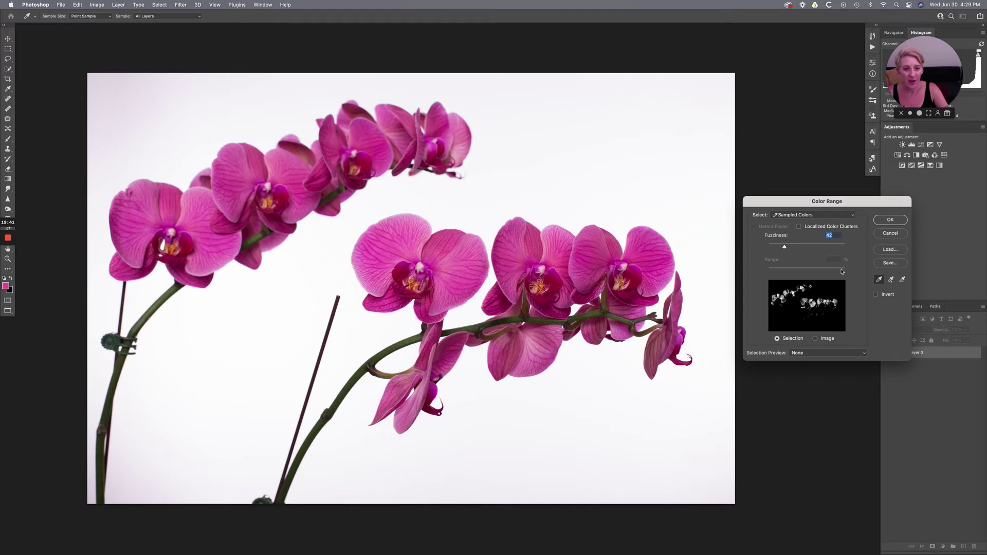
{"action": "left_click", "coordinate": [582, 117]}
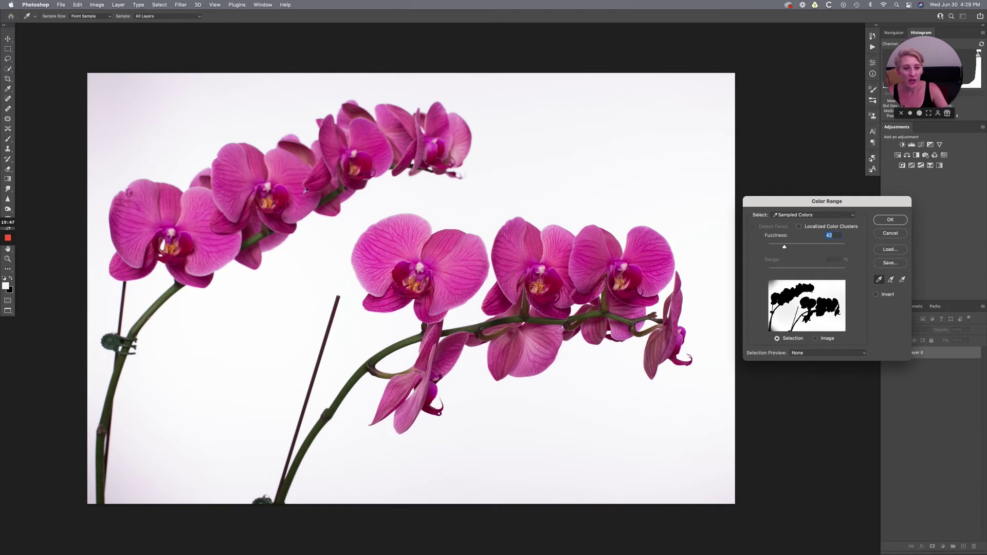
- Add the darker upper-left corner of the backdrop to the Color Range sample and apply the selection with fuzziness 42
{"action": "left_click", "coordinate": [892, 280]}
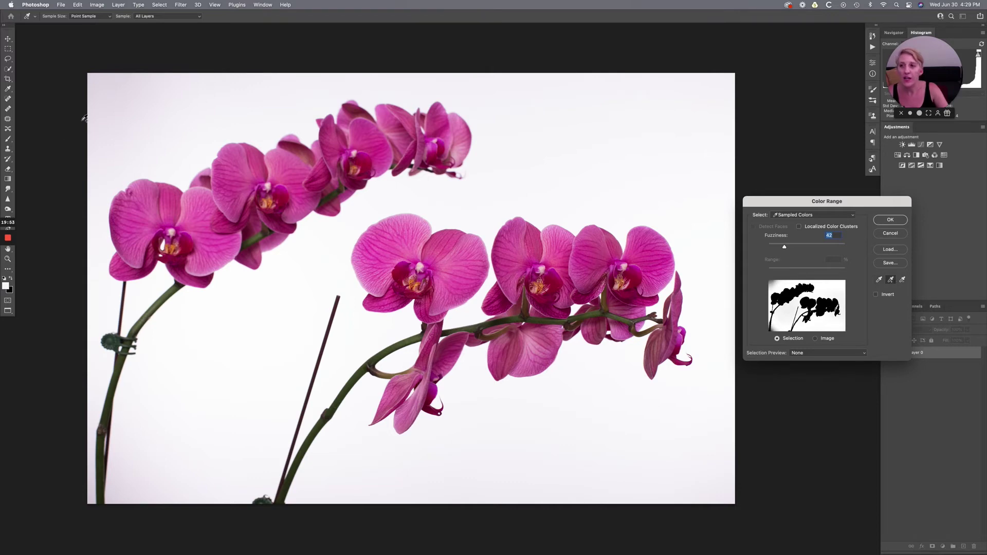
{"action": "left_click", "coordinate": [96, 79]}
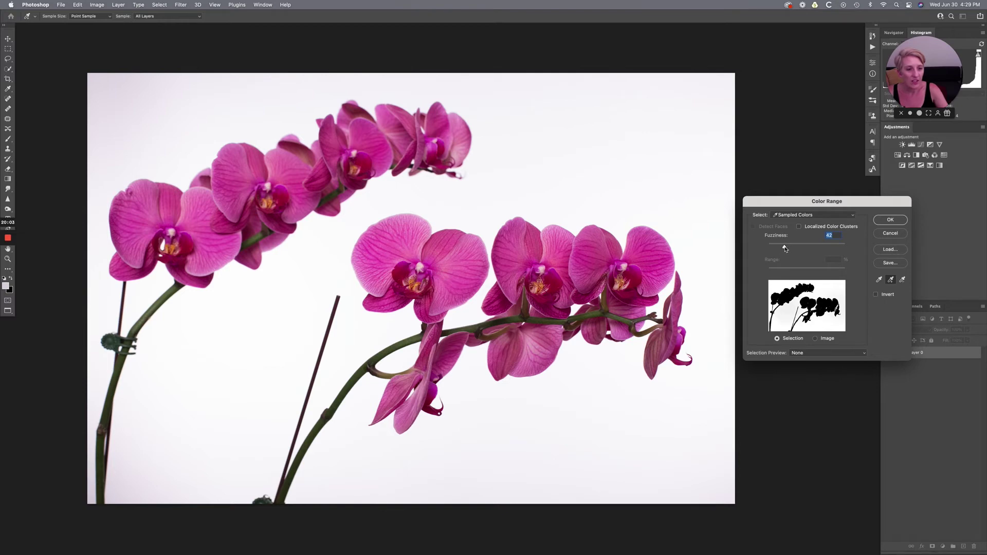
{"action": "mouse_move", "coordinate": [787, 248]}
{"action": "left_mouse_down"}
{"action": "mouse_move", "coordinate": [799, 249]}
{"action": "mouse_move", "coordinate": [791, 249]}
{"action": "left_mouse_up"}
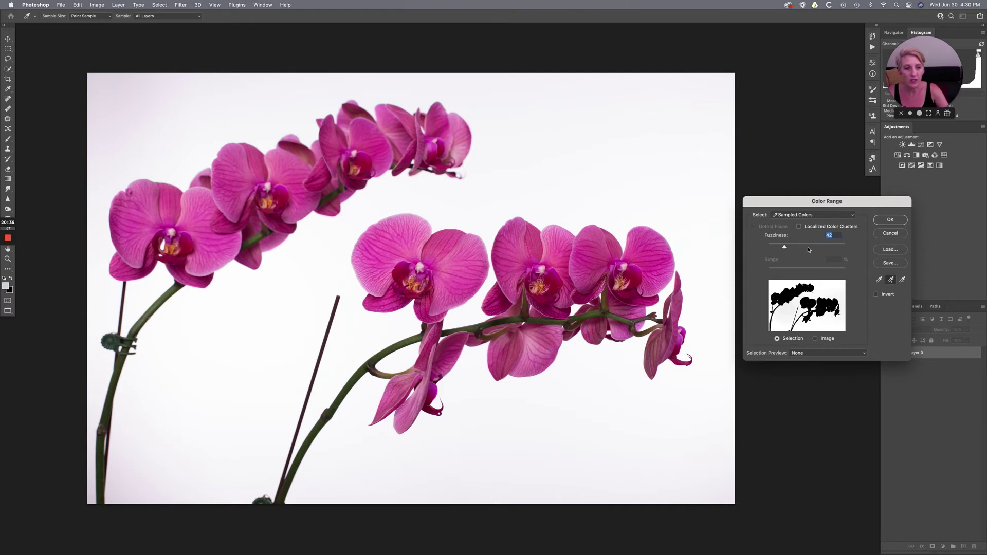
{"action": "left_click", "coordinate": [892, 222]}
{"action": "key", "text": "p"}
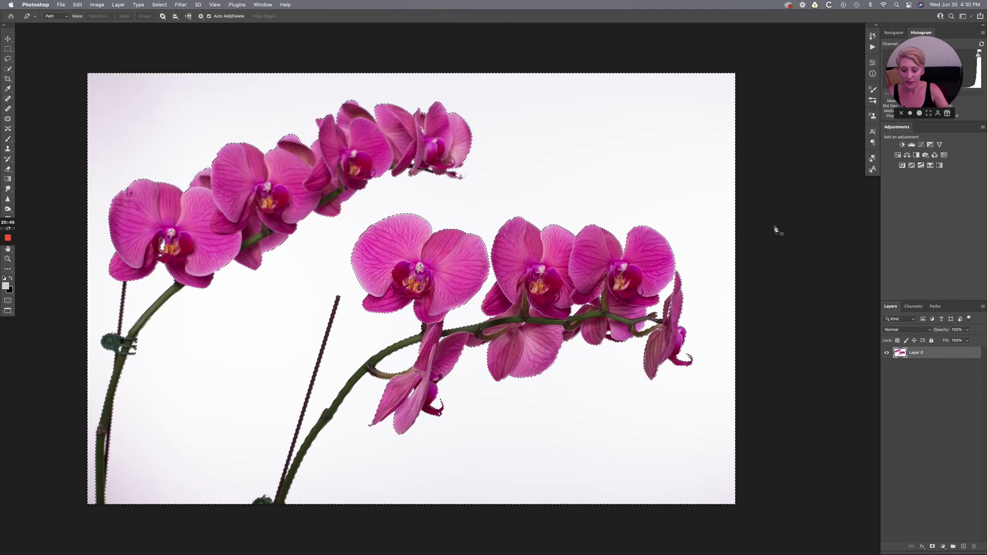
- Invert the selection to the orchids and turn it into a layer mask on Layer 0
{"action": "key", "text": "shift+super+i"}
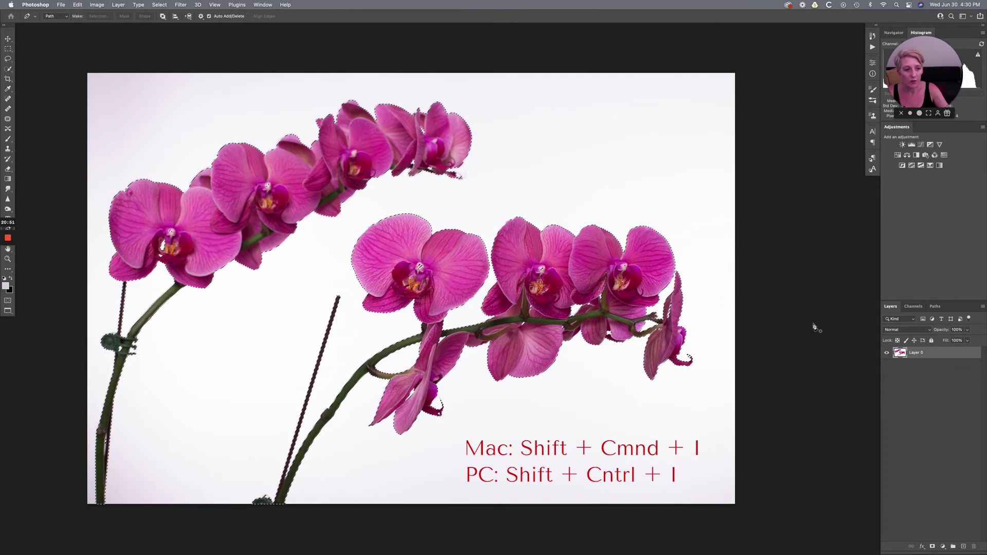
{"action": "left_click", "coordinate": [932, 546]}
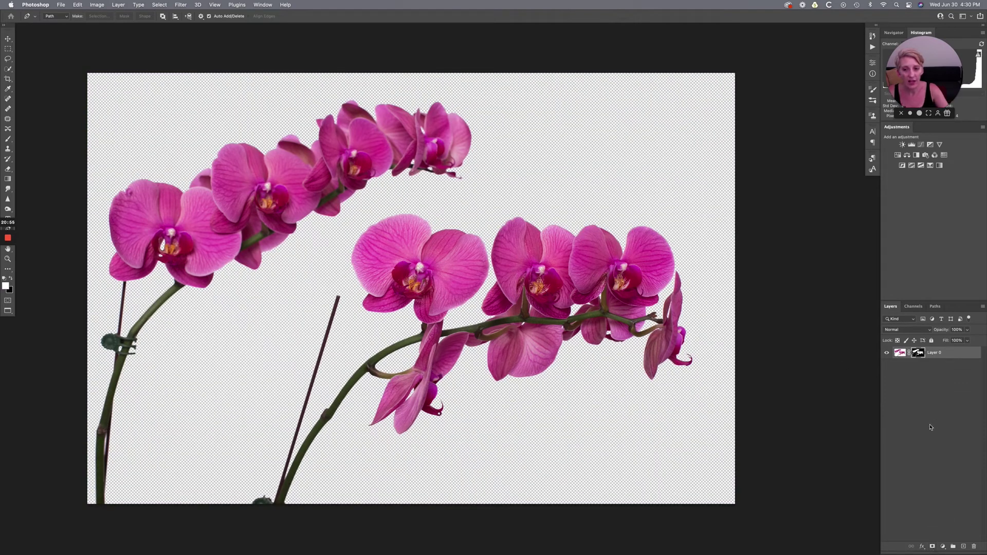
- Display Layer 0's mask on its own and set the Brush tool's blending mode to Normal
{"action": "left_click", "coordinate": [920, 353], "text": "alt"}
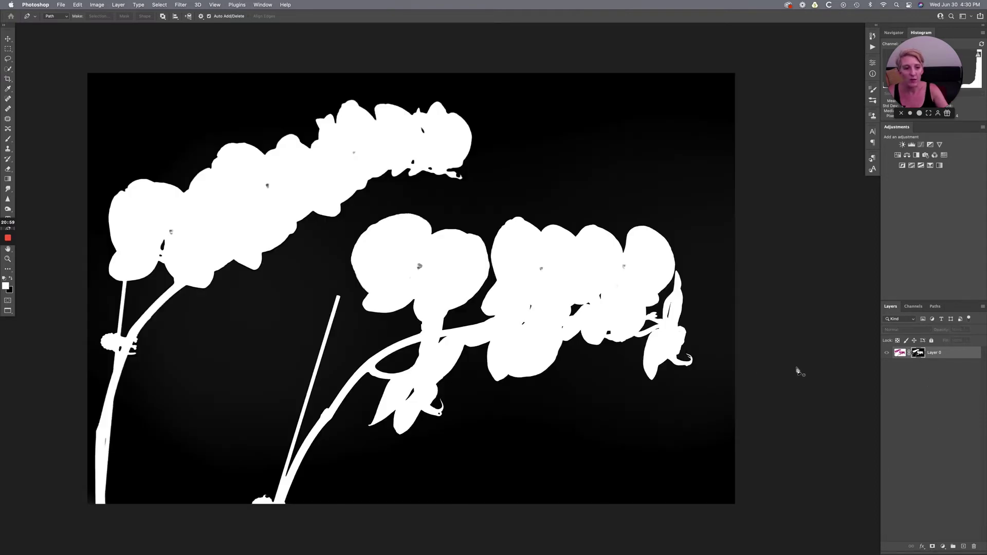
{"action": "scroll", "coordinate": [798, 371], "scroll_direction": "left", "scroll_amount": 2}
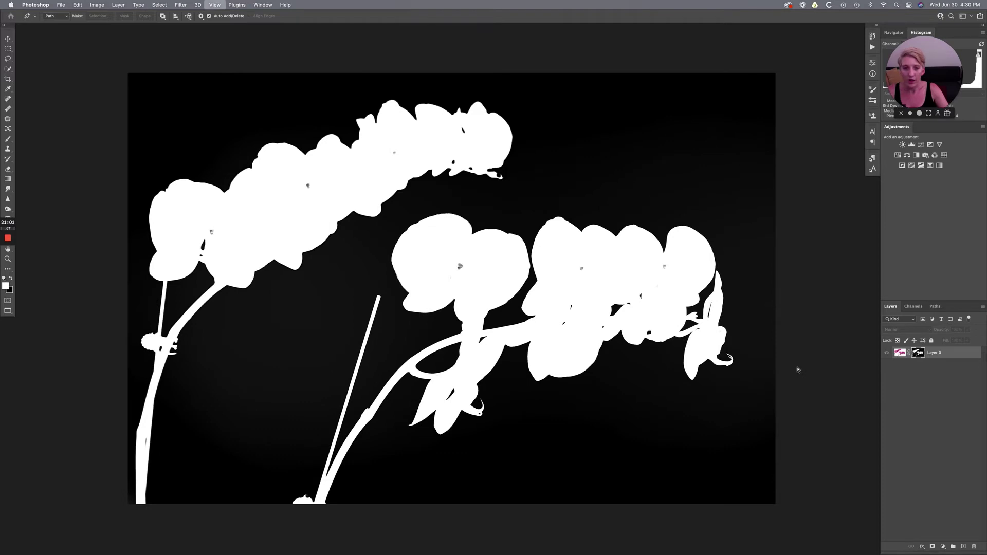
{"action": "key", "text": "super+plus"}
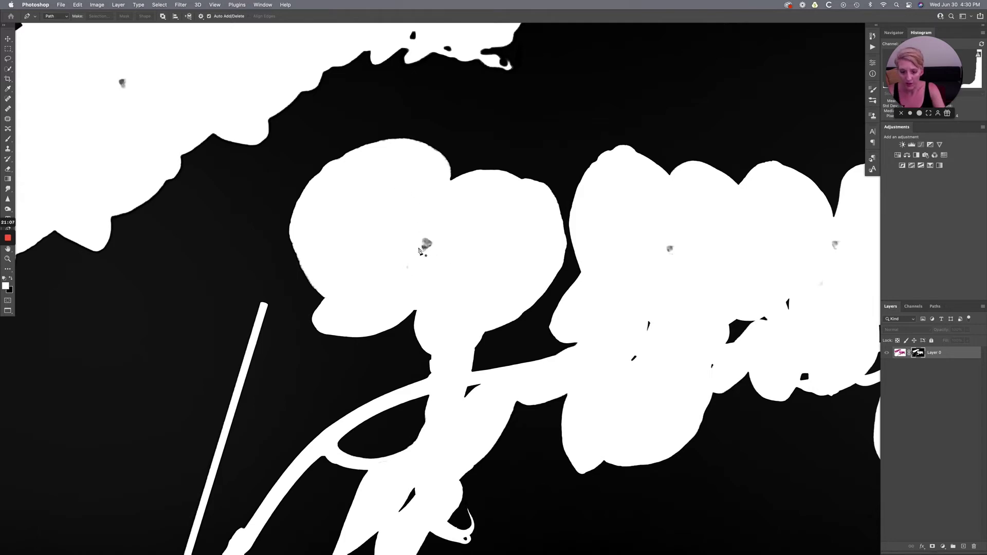
{"action": "key", "text": "b"}
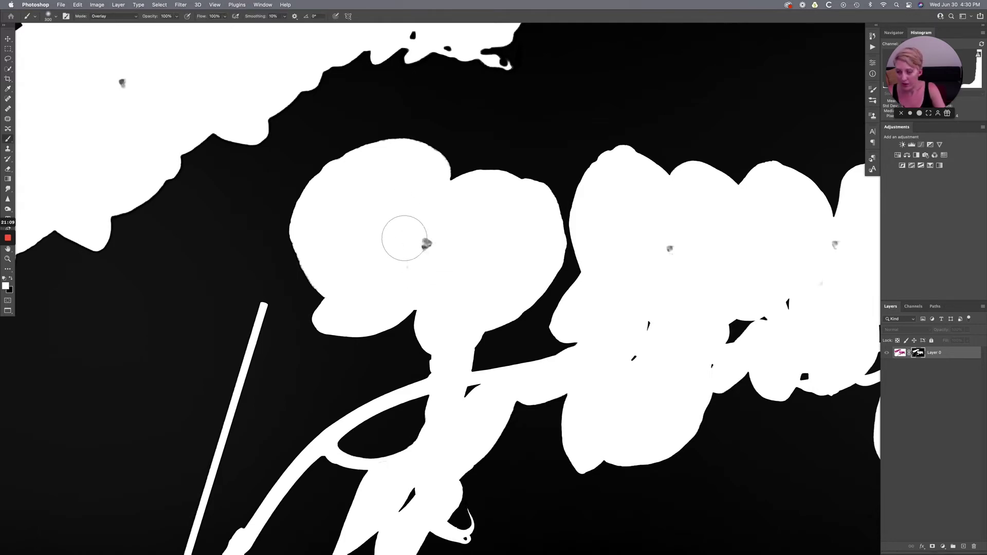
{"action": "left_click", "coordinate": [130, 18]}
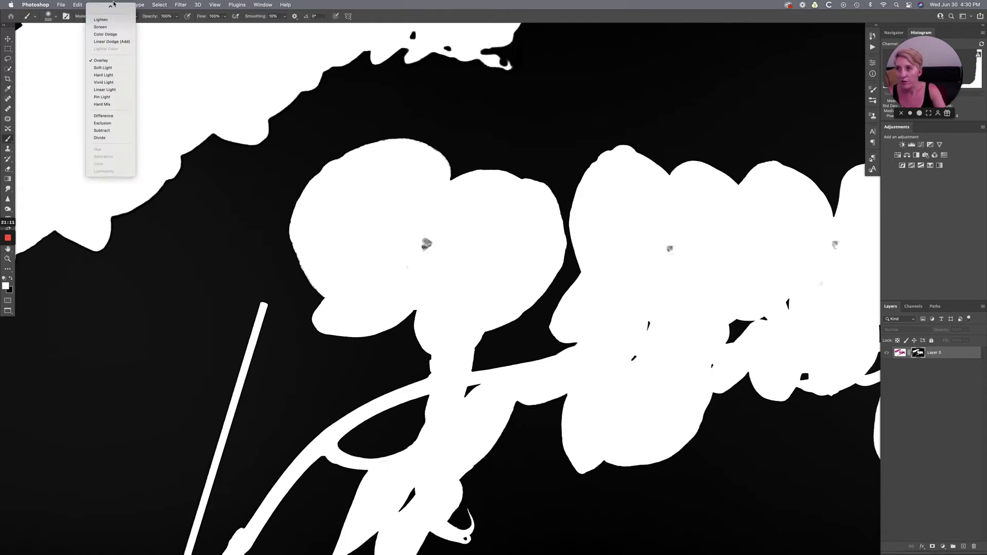
{"action": "left_click", "coordinate": [107, 8]}
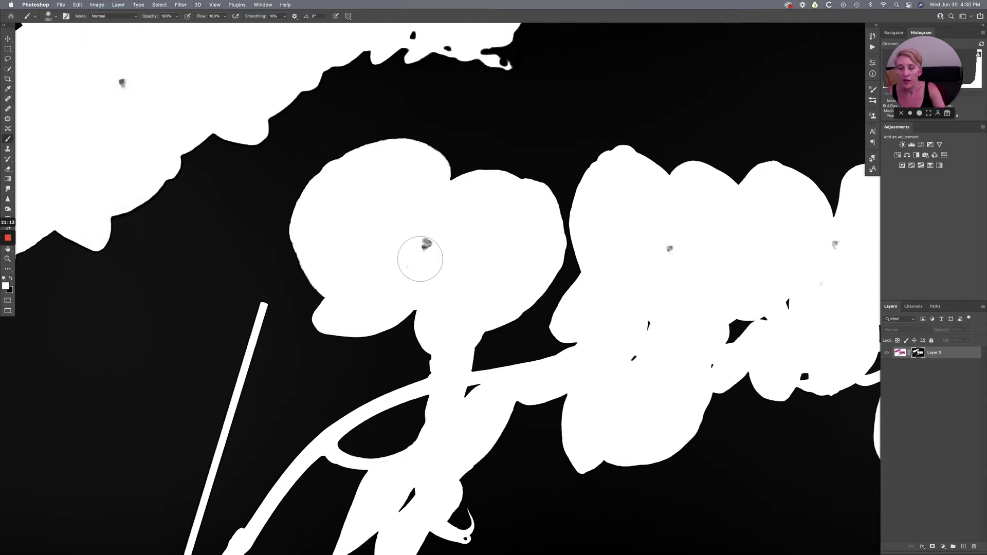
- Paint white over the gray specks in the flower centers of the lower orchid branch on the mask
{"action": "left_click_drag", "start_coordinate": [418, 242], "coordinate": [411, 248]}
{"action": "left_click", "coordinate": [663, 257]}
{"action": "scroll", "coordinate": [705, 237], "scroll_direction": "right", "scroll_amount": 8}
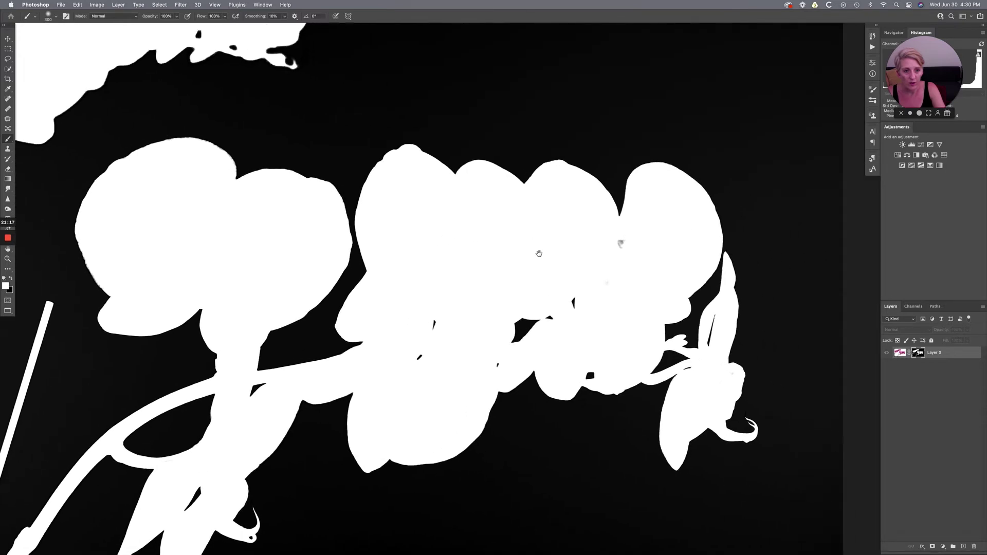
{"action": "key", "text": "bracketleft"}
{"action": "key", "text": "bracketleft"}
{"action": "left_click", "coordinate": [621, 246]}
{"action": "left_click", "coordinate": [612, 281]}
- Try larger and smaller brush sizes over the mask and finish with a 100 px brush
{"action": "key", "text": "bracketleft"}
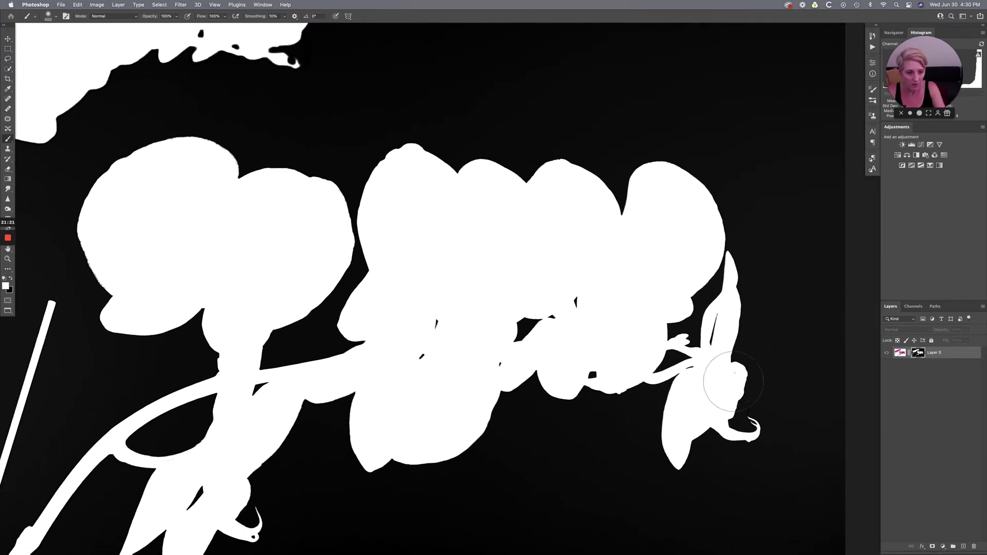
{"action": "key", "text": "bracketright"}
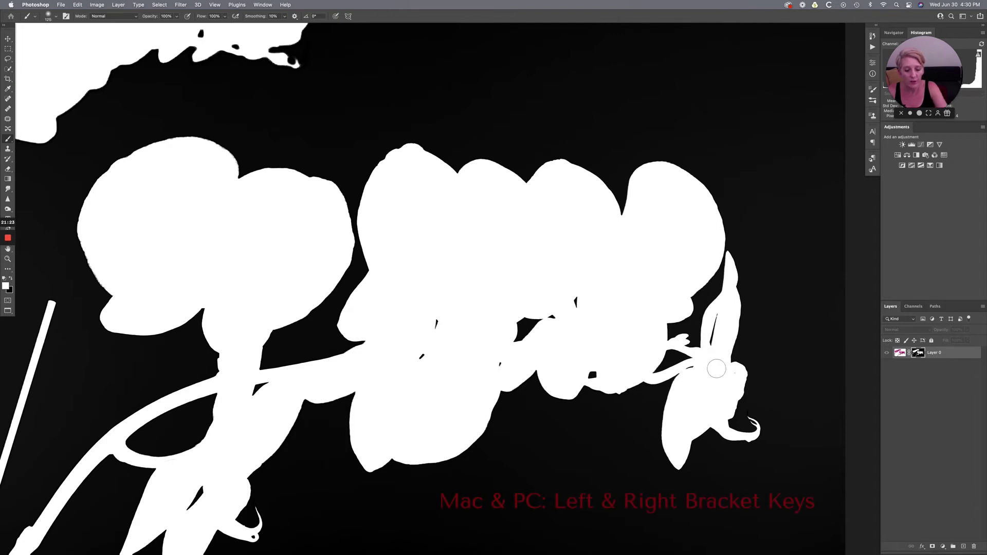
{"action": "key", "text": "bracketright"}
{"action": "key", "text": "bracketright"}
{"action": "key", "text": "bracketright"}
{"action": "key", "text": "bracketright"}
{"action": "key", "text": "bracketright"}
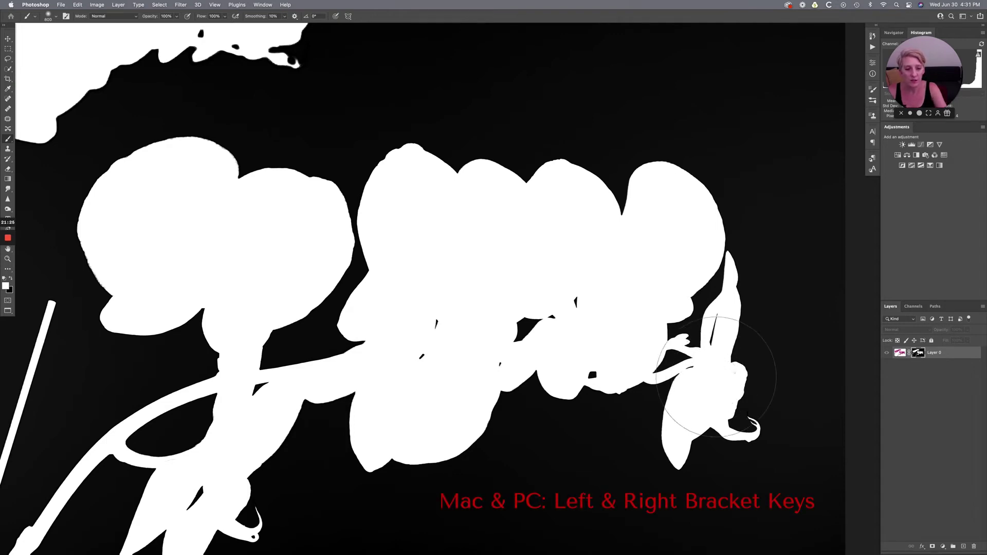
{"action": "key", "text": "bracketleft"}
{"action": "key", "text": "bracketleft"}
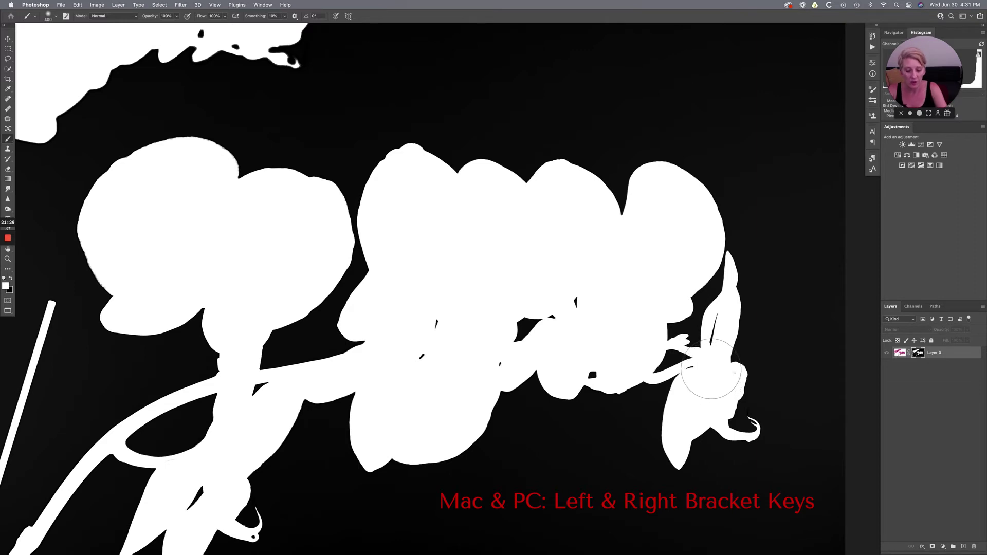
{"action": "key", "text": "bracketleft"}
{"action": "key", "text": "bracketleft"}
{"action": "key", "text": "bracketleft"}
{"action": "key", "text": "bracketleft"}
{"action": "key", "text": "bracketleft"}
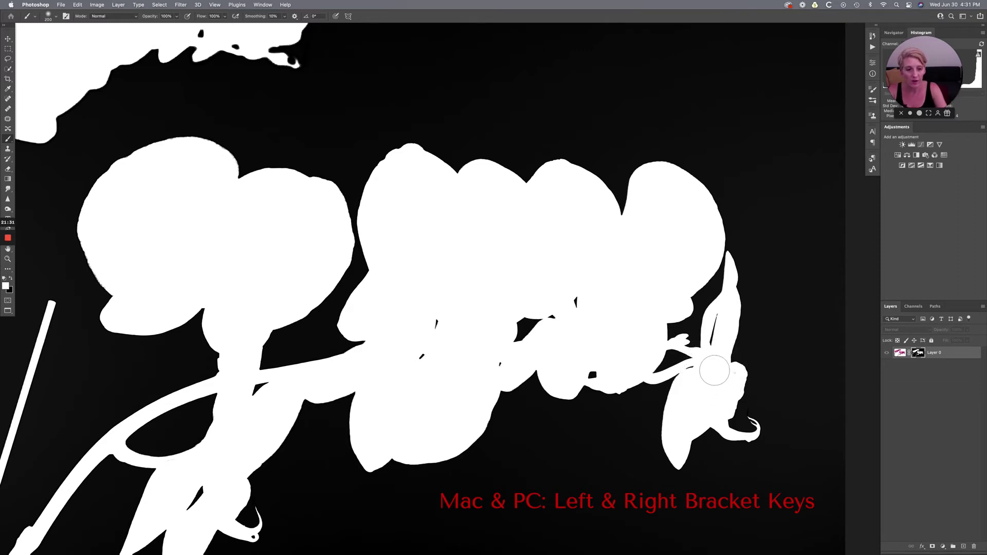
{"action": "key", "text": "bracketleft"}
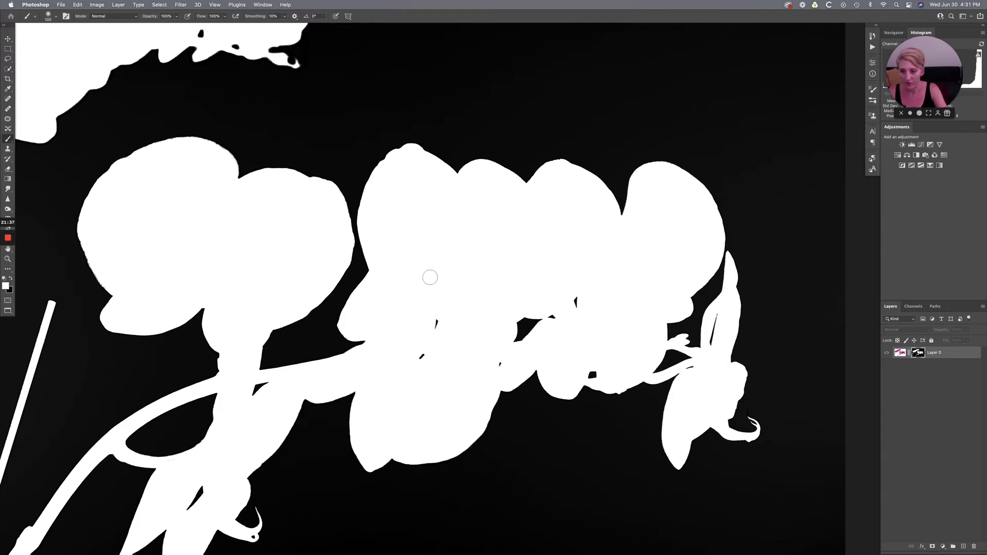
- Paint white over the gray specks in the upper branch's flower centers and leave the mask view to show the whole cutout
{"action": "scroll", "coordinate": [273, 222], "scroll_direction": "left", "scroll_amount": 15}
{"action": "scroll", "coordinate": [273, 223], "scroll_direction": "up", "scroll_amount": 7}
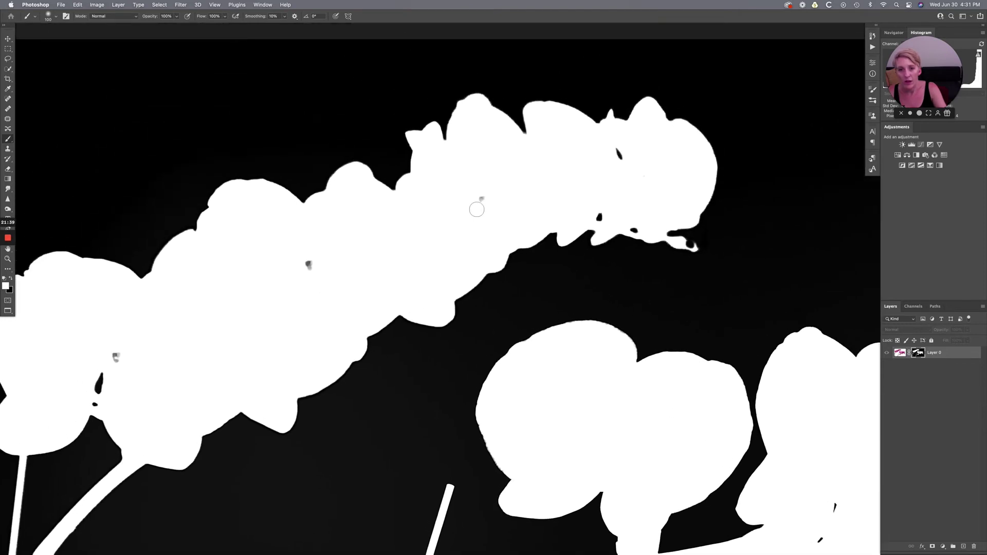
{"action": "left_click_drag", "start_coordinate": [299, 279], "coordinate": [311, 257]}
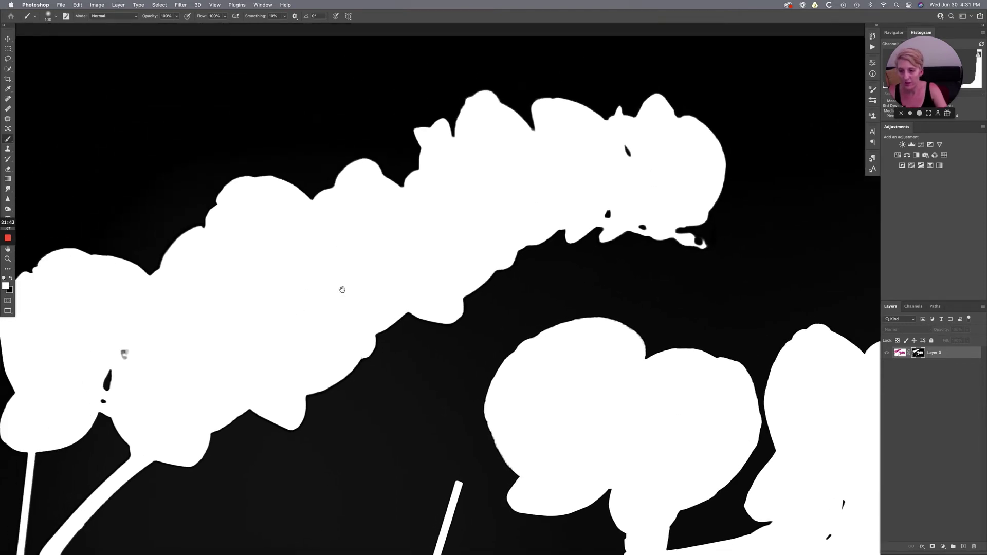
{"action": "scroll", "coordinate": [342, 287], "scroll_direction": "left", "scroll_amount": 8}
{"action": "scroll", "coordinate": [342, 287], "scroll_direction": "down", "scroll_amount": 4}
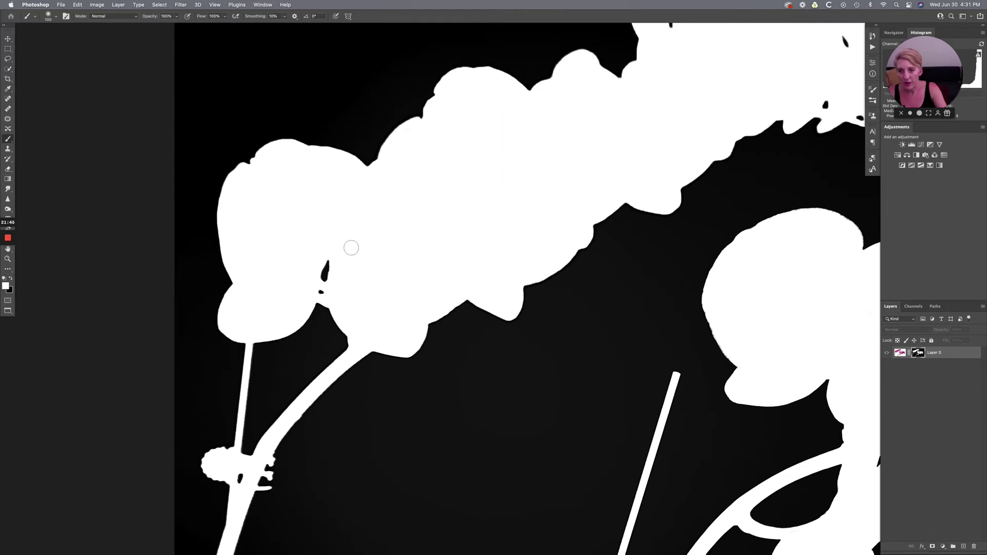
{"action": "left_click_drag", "start_coordinate": [460, 209], "coordinate": [516, 44]}
{"action": "left_click_drag", "start_coordinate": [502, 308], "coordinate": [434, 201]}
{"action": "left_click_drag", "start_coordinate": [689, 198], "coordinate": [395, 341]}
{"action": "left_click_drag", "start_coordinate": [540, 194], "coordinate": [331, 247]}
{"action": "left_click_drag", "start_coordinate": [518, 208], "coordinate": [740, 261]}
{"action": "key", "text": "super+0"}
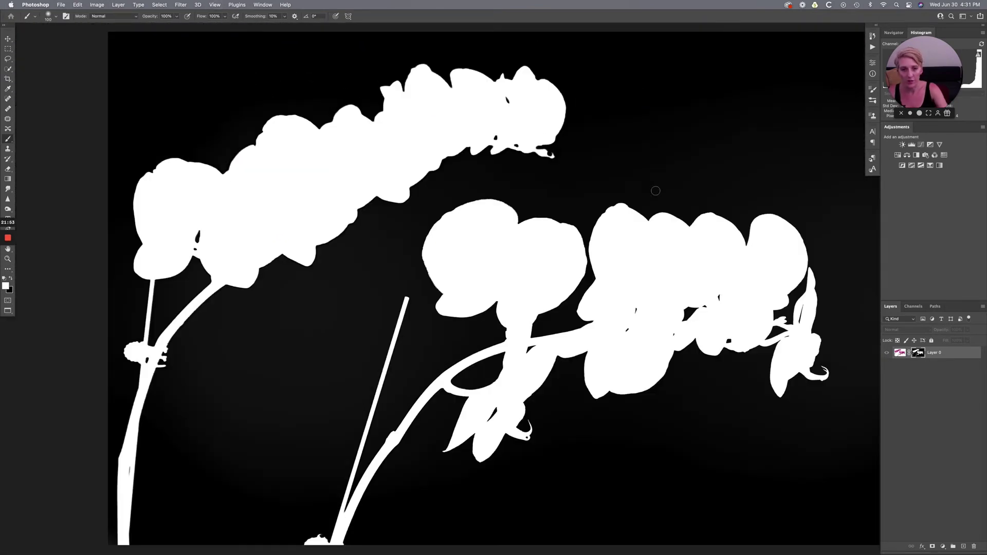
{"action": "left_click", "coordinate": [917, 354], "text": "alt"}
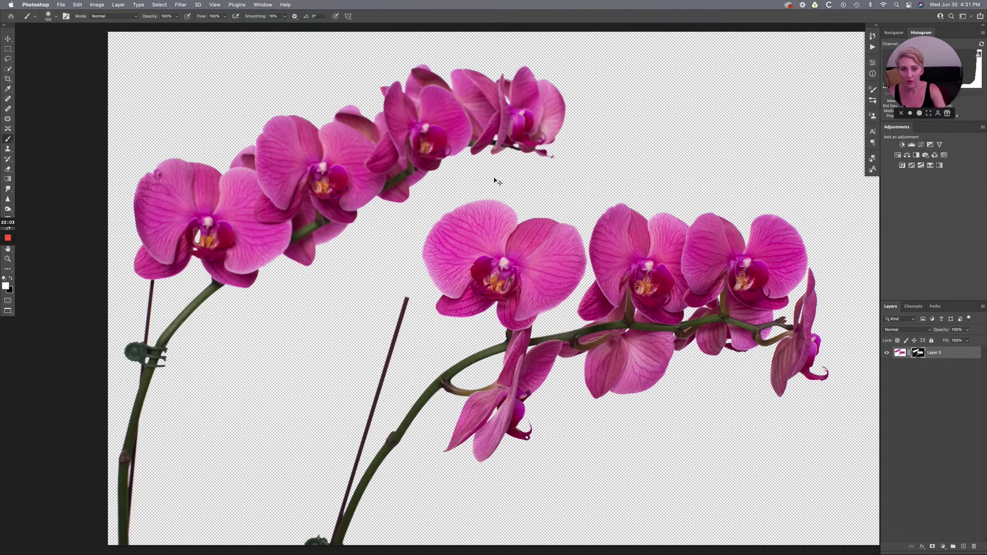
{"action": "key", "text": "super+minus"}
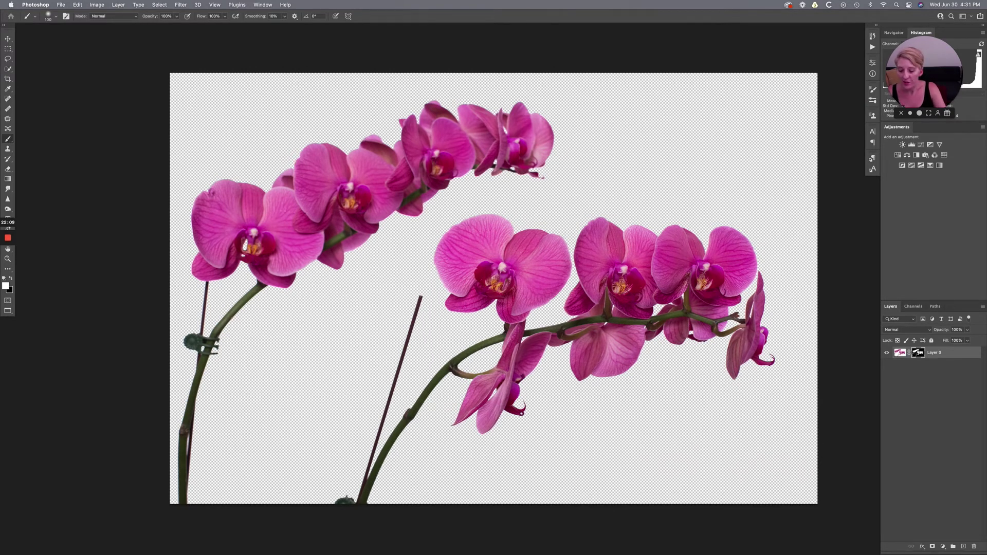
- Close the orchid document E00A8263.psd without saving and close the white coral image
{"action": "key", "text": "super+w"}
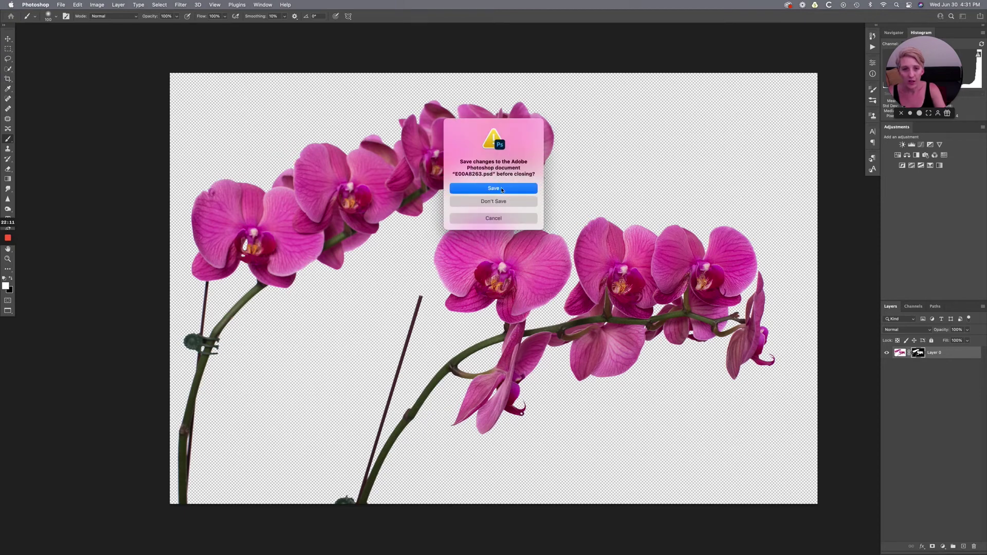
{"action": "left_click", "coordinate": [501, 202]}
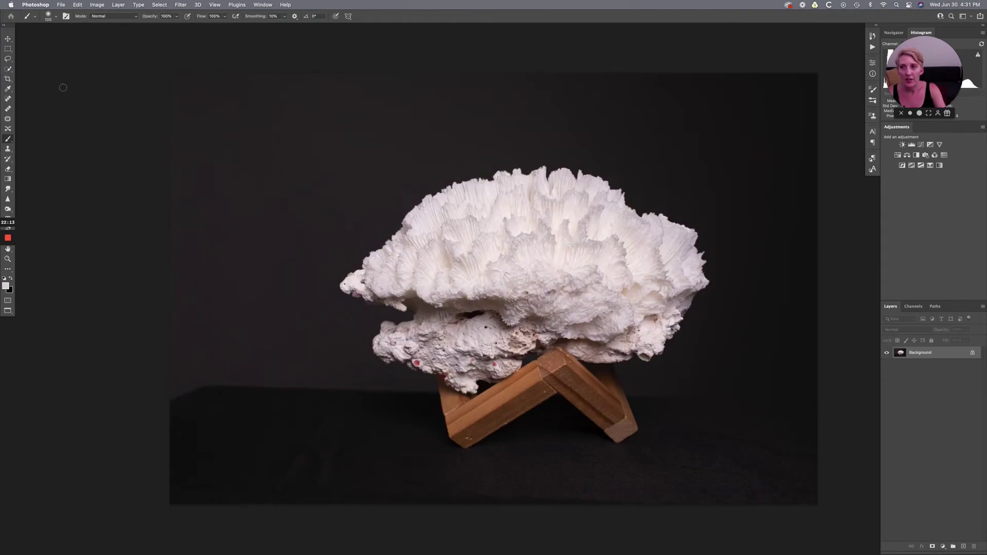
{"action": "key", "text": "super+w"}
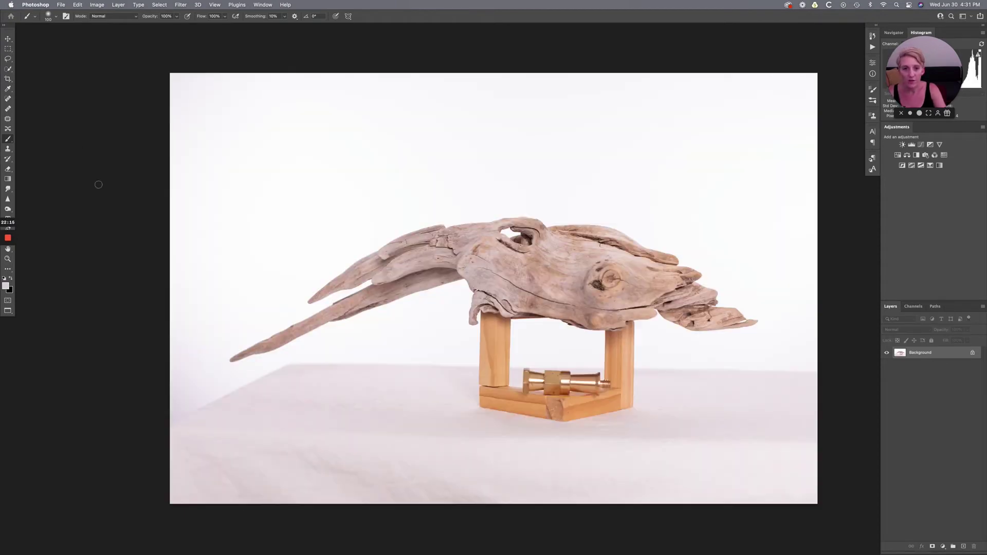
- Unlock the driftwood image's Background layer and select the white backdrop with the Magic Wand at tolerance 32, Contiguous on
{"action": "left_click_drag", "start_coordinate": [613, 150], "coordinate": [559, 149]}
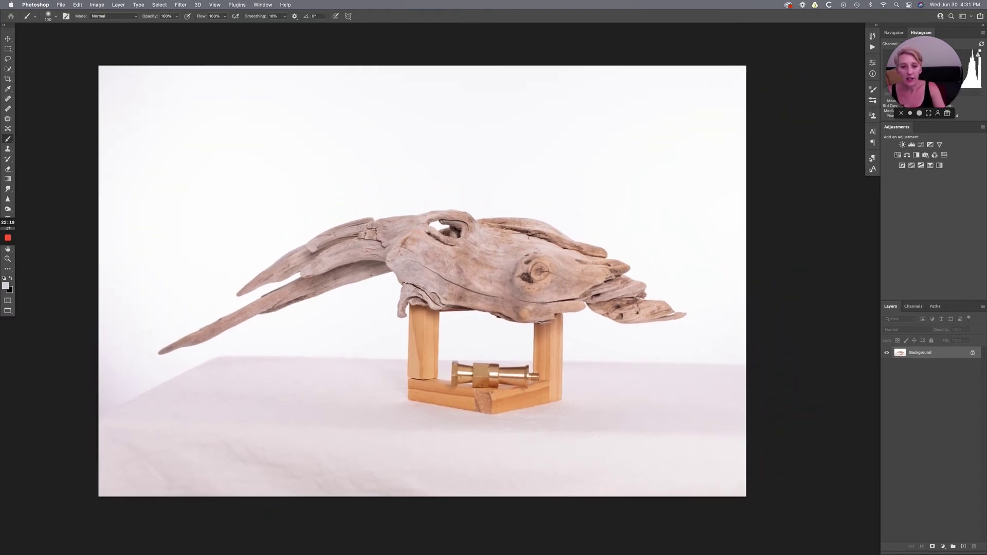
{"action": "left_click", "coordinate": [972, 354]}
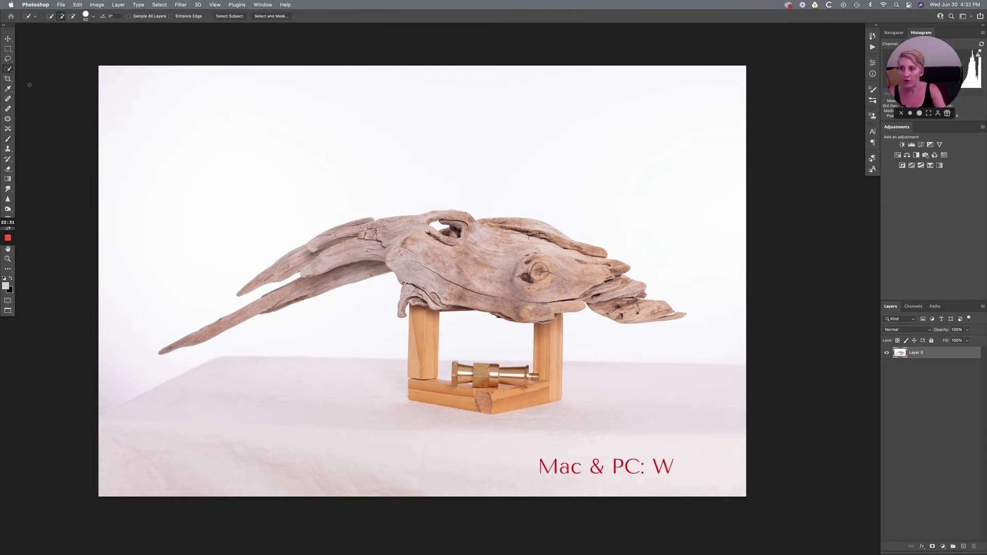
{"action": "left_click", "coordinate": [10, 70]}
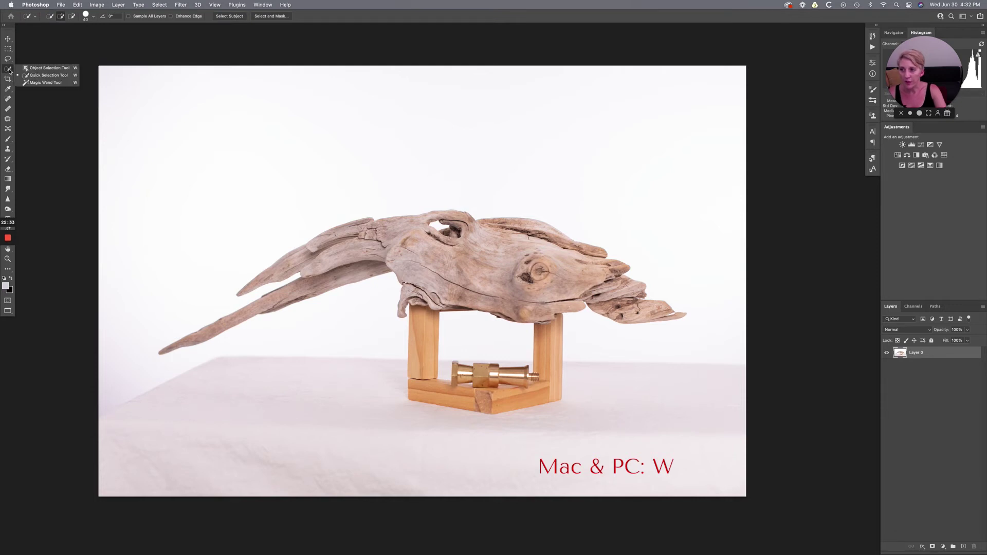
{"action": "left_click", "coordinate": [39, 83]}
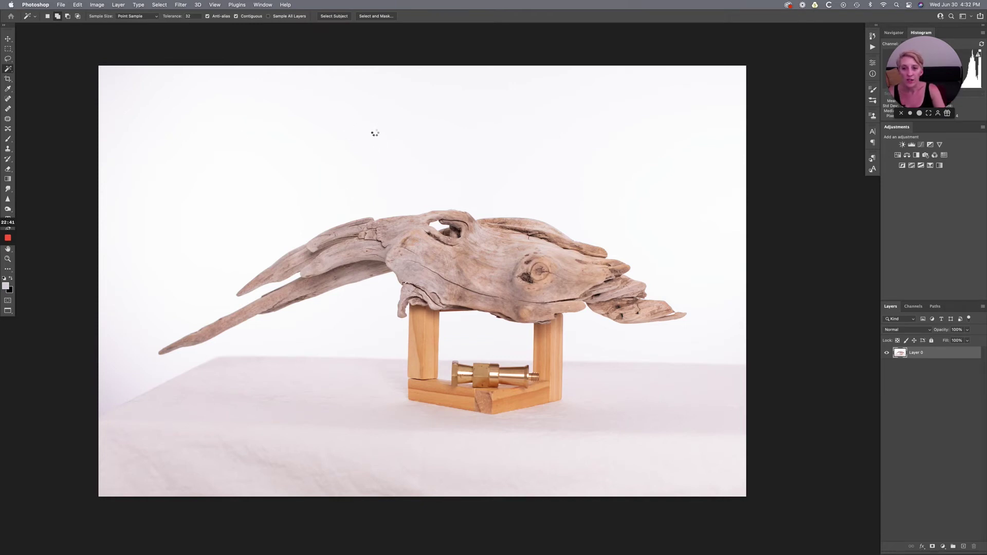
{"action": "left_click", "coordinate": [375, 132]}
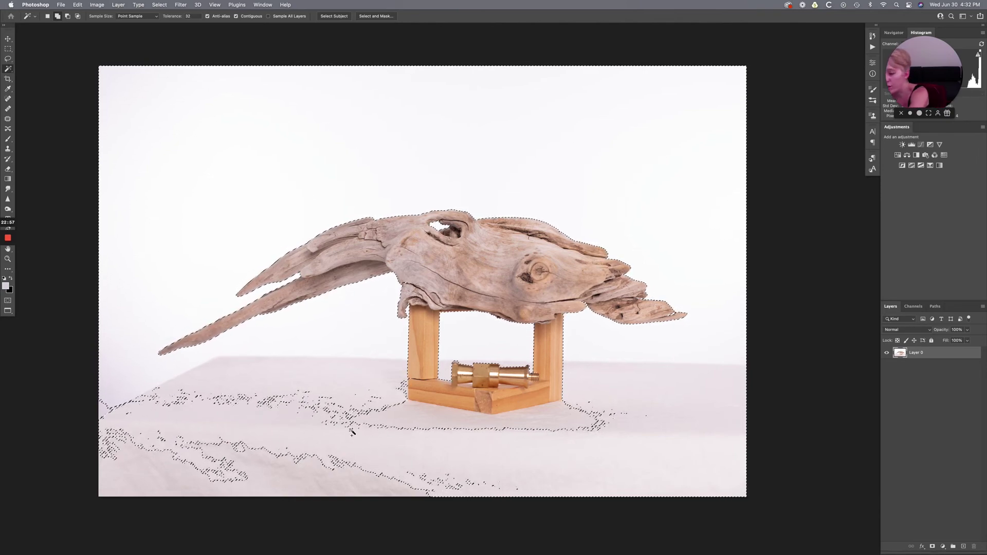
- Add the tabletop and the lower part of the wooden stand with the Lasso, and invert the selection to the driftwood
{"action": "key", "text": "l"}
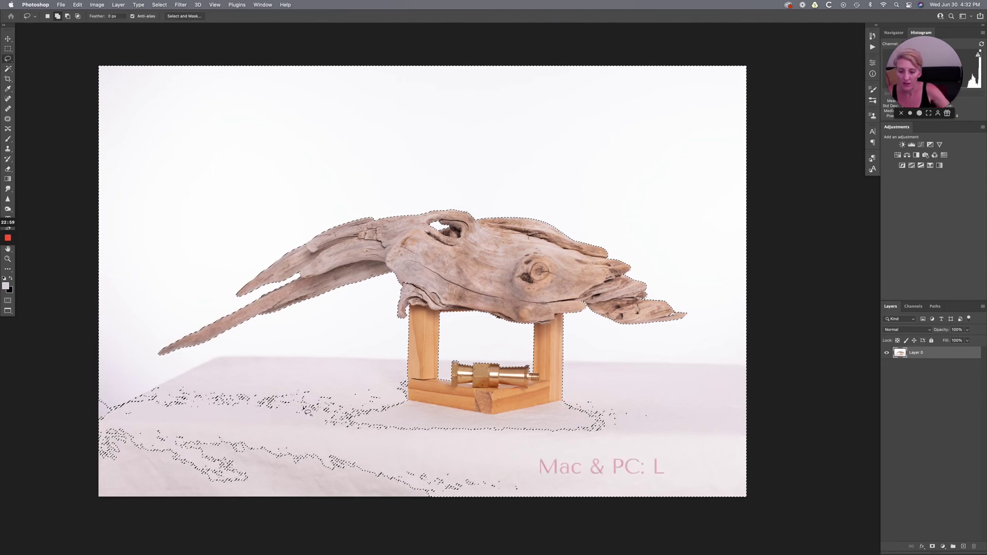
{"action": "mouse_move", "coordinate": [175, 375]}
{"action": "left_mouse_down"}
{"action": "mouse_move", "coordinate": [293, 350]}
{"action": "mouse_move", "coordinate": [463, 361]}
{"action": "left_mouse_up"}
{"action": "left_click_drag", "start_coordinate": [530, 355], "coordinate": [748, 407]}
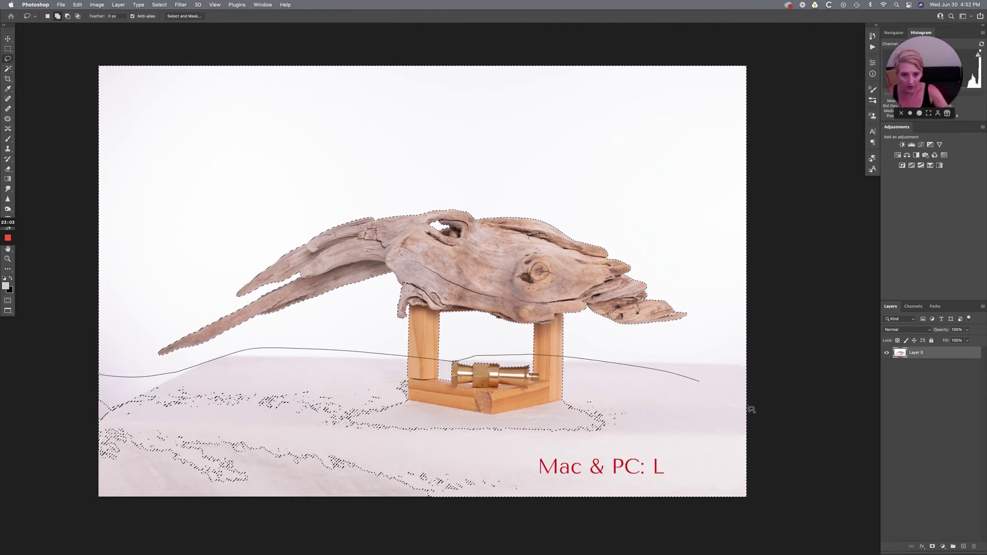
{"action": "mouse_move", "coordinate": [328, 553]}
{"action": "left_mouse_down"}
{"action": "mouse_move", "coordinate": [119, 497]}
{"action": "mouse_move", "coordinate": [81, 399]}
{"action": "mouse_move", "coordinate": [88, 378]}
{"action": "left_mouse_up"}
{"action": "mouse_move", "coordinate": [583, 345]}
{"action": "left_mouse_down"}
{"action": "mouse_move", "coordinate": [441, 341]}
{"action": "mouse_move", "coordinate": [414, 413]}
{"action": "mouse_move", "coordinate": [599, 381]}
{"action": "mouse_move", "coordinate": [588, 375]}
{"action": "left_mouse_up"}
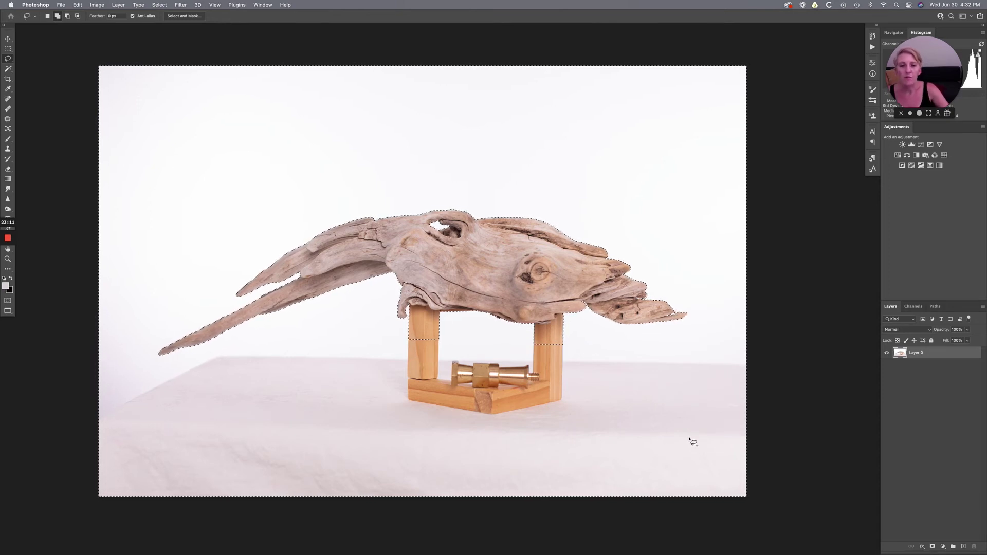
{"action": "left_click", "coordinate": [569, 414], "text": "alt"}
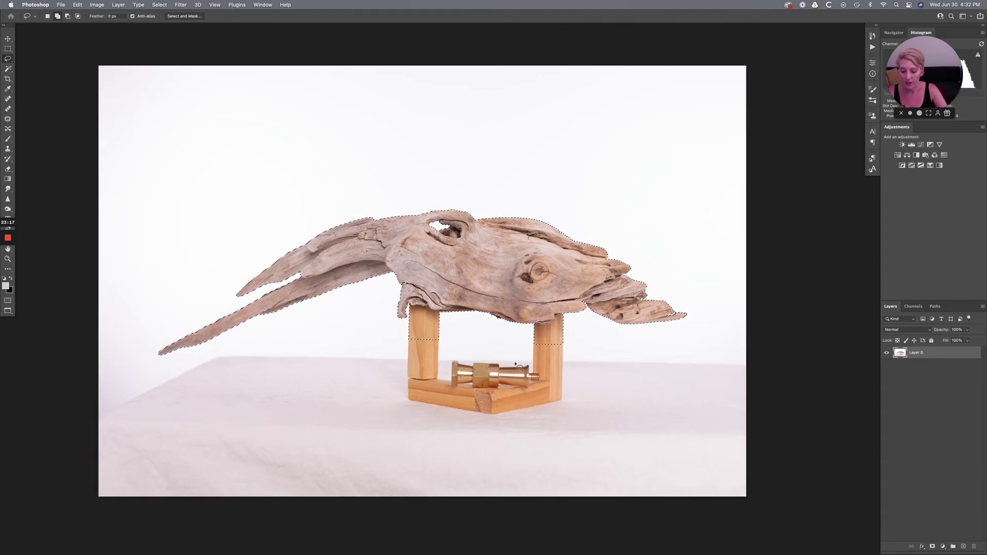
- Subtract the tops of both wooden posts from the selection with the Lasso, following the driftwood's lower edge
{"action": "key", "text": "super+equal"}
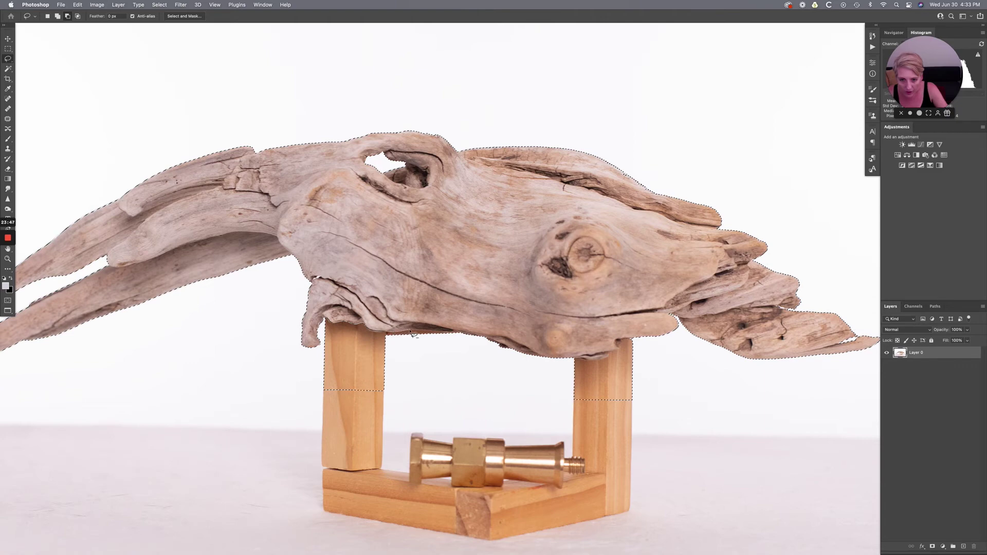
{"action": "mouse_move", "coordinate": [446, 336]}
{"action": "left_mouse_down"}
{"action": "mouse_move", "coordinate": [464, 374]}
{"action": "mouse_move", "coordinate": [433, 407]}
{"action": "mouse_move", "coordinate": [360, 416]}
{"action": "mouse_move", "coordinate": [322, 408]}
{"action": "mouse_move", "coordinate": [308, 383]}
{"action": "mouse_move", "coordinate": [328, 322]}
{"action": "left_mouse_up"}
{"action": "scroll", "coordinate": [430, 396], "scroll_direction": "right", "scroll_amount": 5}
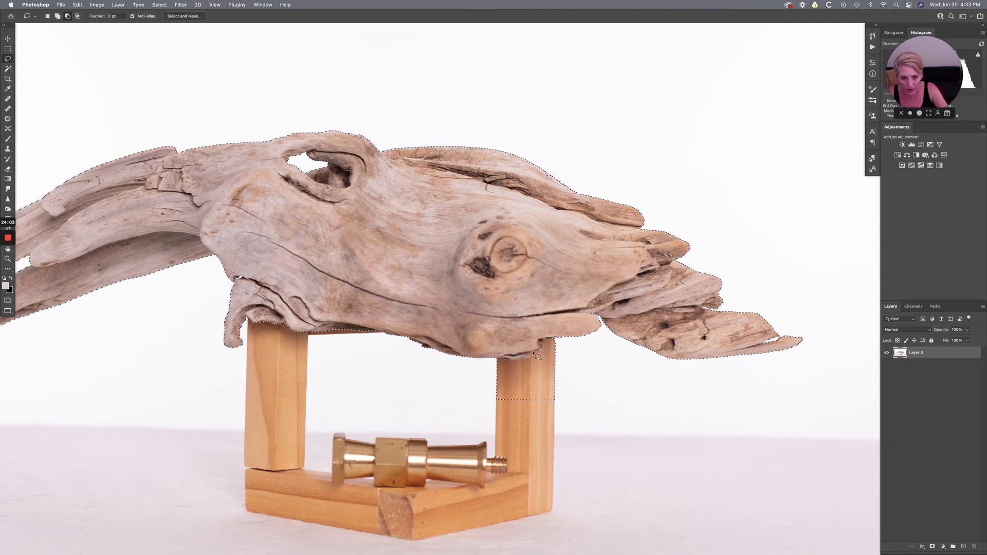
{"action": "mouse_move", "coordinate": [512, 359]}
{"action": "left_mouse_down"}
{"action": "mouse_move", "coordinate": [487, 384]}
{"action": "mouse_move", "coordinate": [490, 405]}
{"action": "mouse_move", "coordinate": [516, 427]}
{"action": "mouse_move", "coordinate": [569, 430]}
{"action": "mouse_move", "coordinate": [562, 348]}
{"action": "left_mouse_up"}
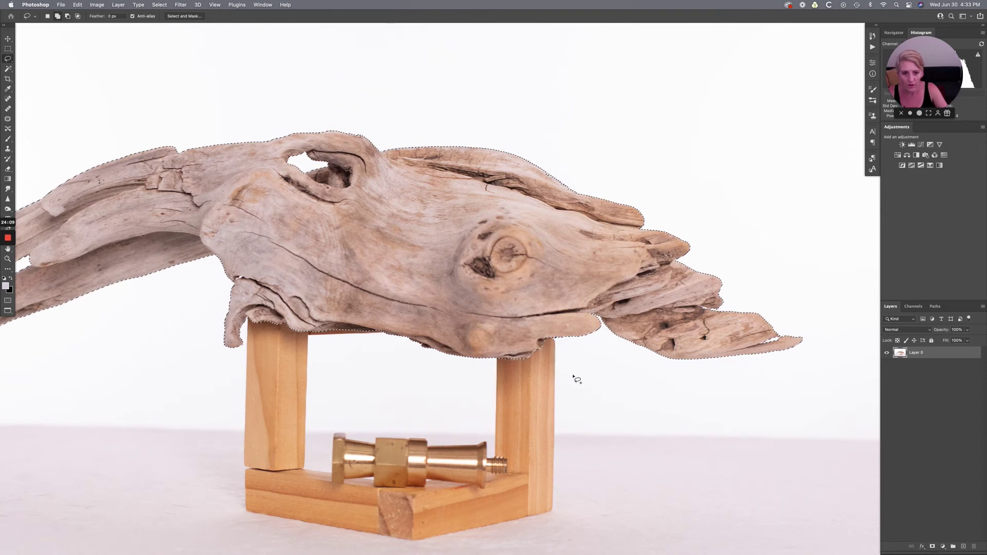
{"action": "key", "text": "super+h"}
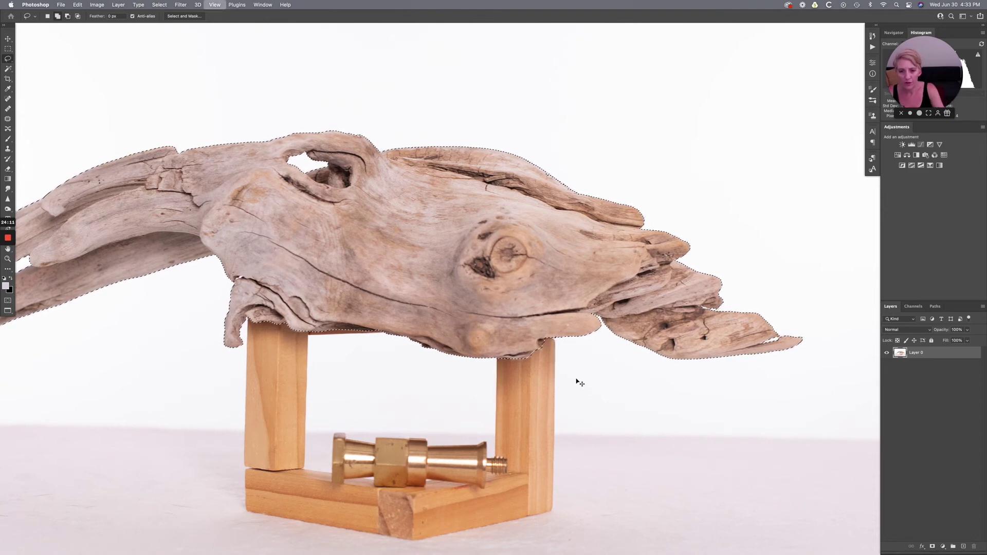
- Open the driftwood selection in the Select and Mask workspace
{"action": "key", "text": "super+minus"}
{"action": "key", "text": "super+minus"}
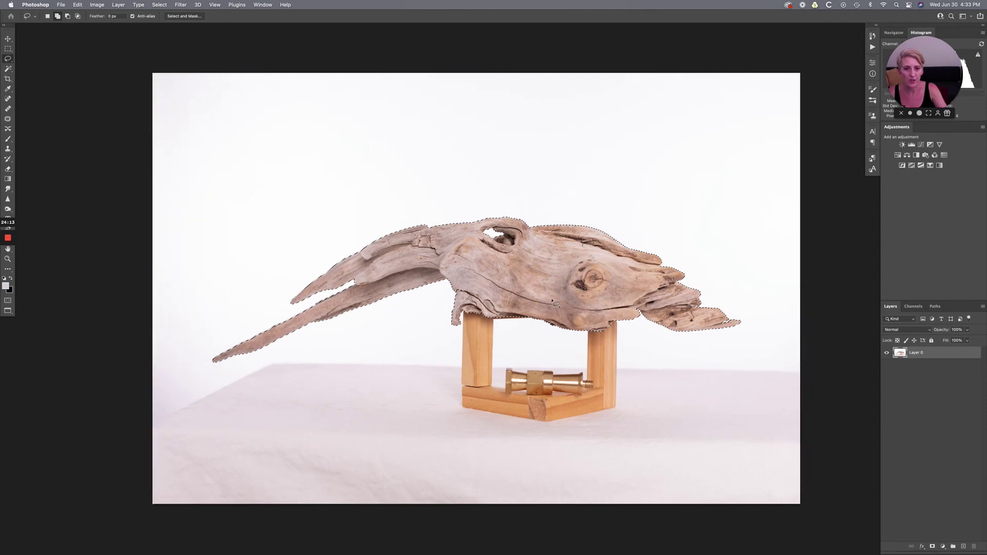
{"action": "key", "text": "super+plus"}
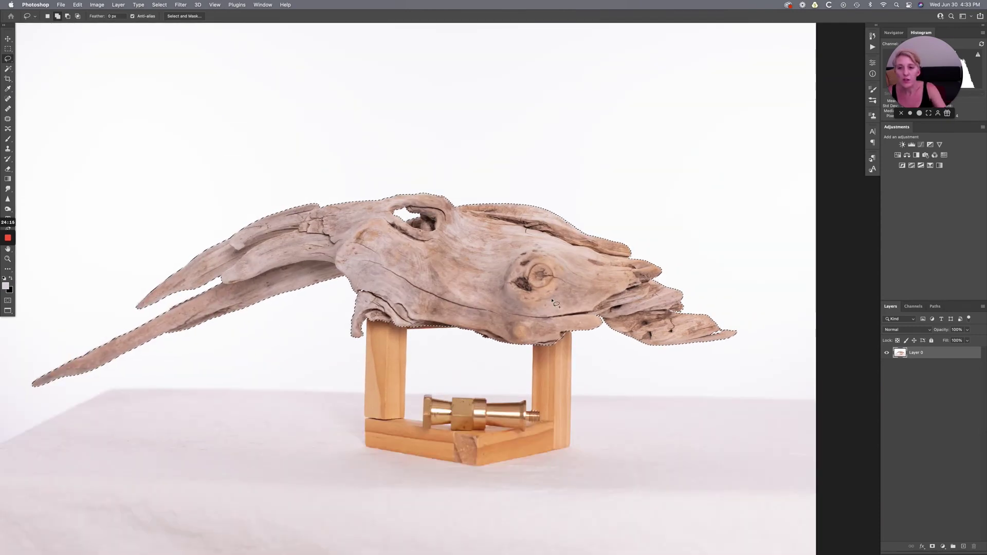
{"action": "scroll", "coordinate": [554, 302], "scroll_direction": "left", "scroll_amount": 3}
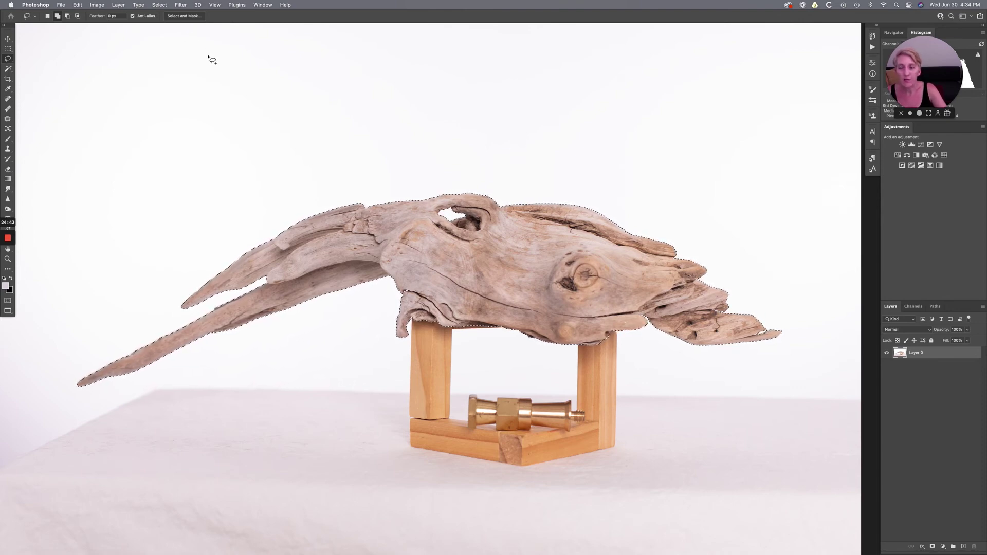
{"action": "left_click", "coordinate": [160, 5]}
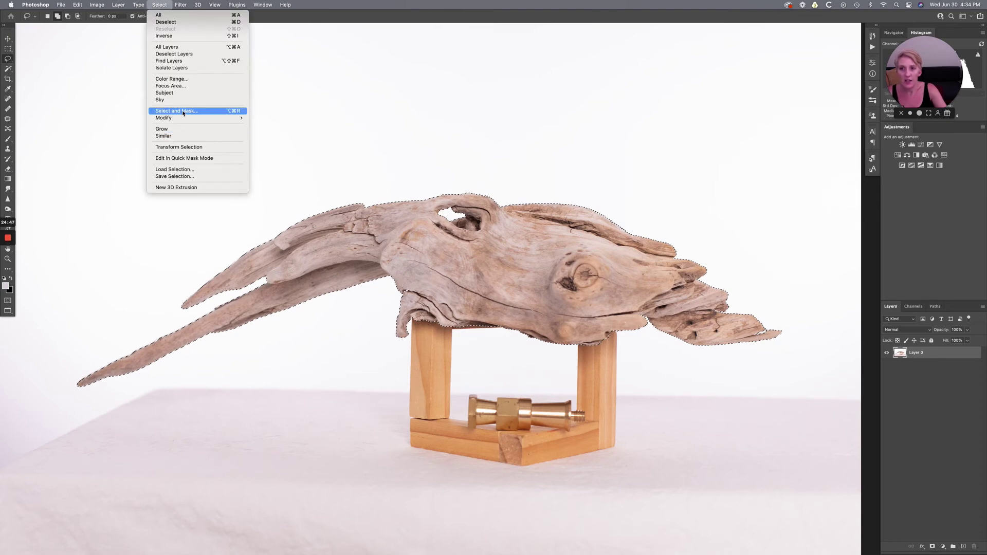
{"action": "left_click", "coordinate": [323, 99]}
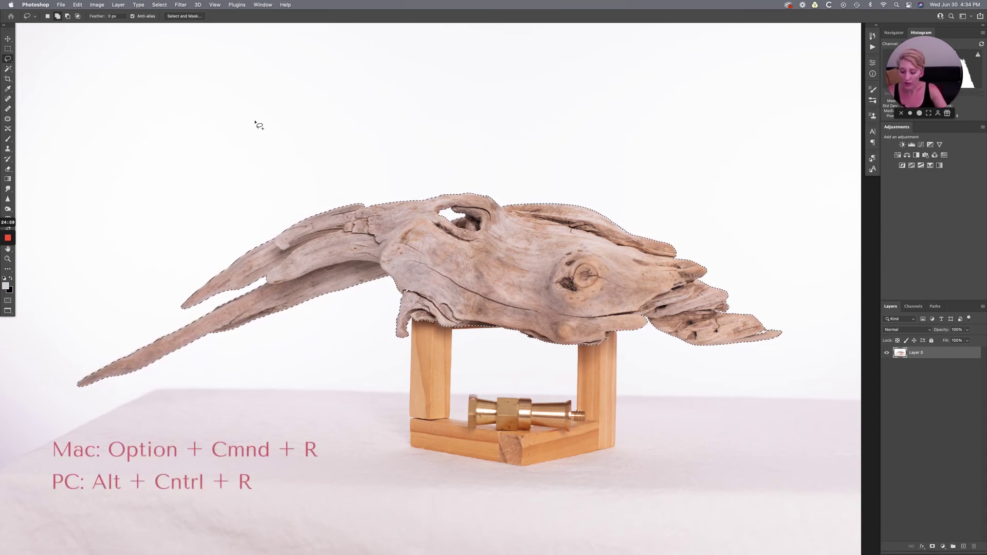
{"action": "key", "text": "super+alt+r"}
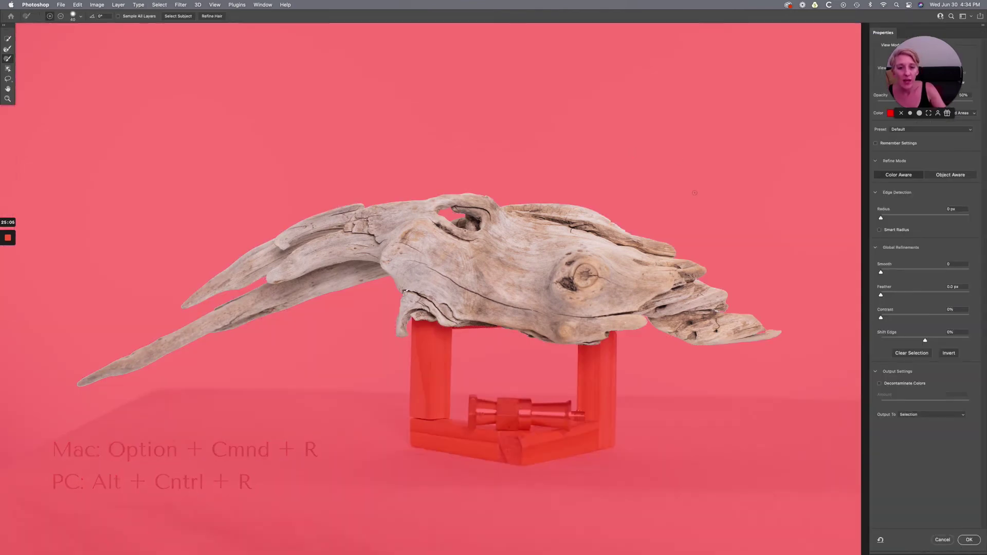
- Refine the driftwood selection with Smooth 15 and Contrast 30%, and apply the result as a selection
{"action": "key", "text": "super+equal"}
{"action": "scroll", "coordinate": [692, 193], "scroll_direction": "left", "scroll_amount": 10}
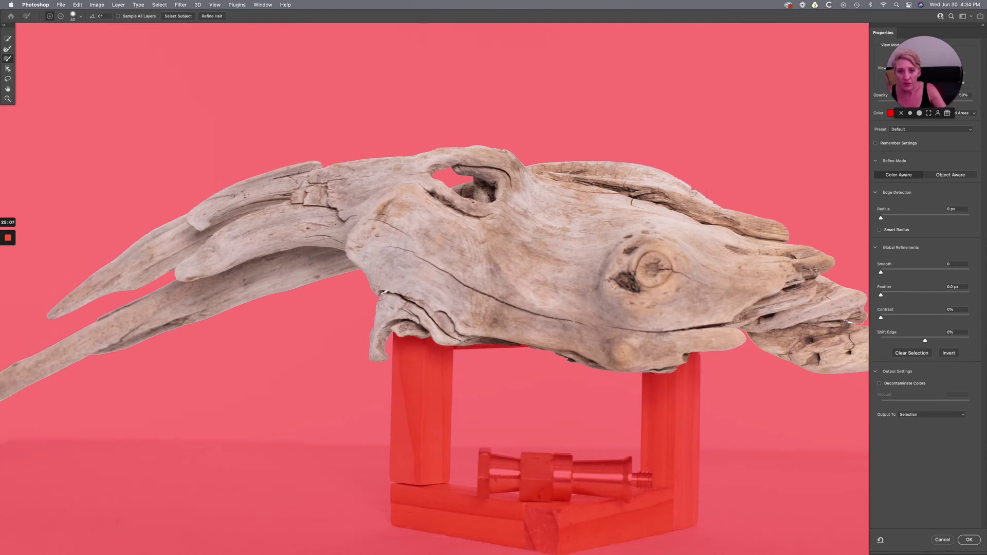
{"action": "scroll", "coordinate": [693, 193], "scroll_direction": "right", "scroll_amount": 15}
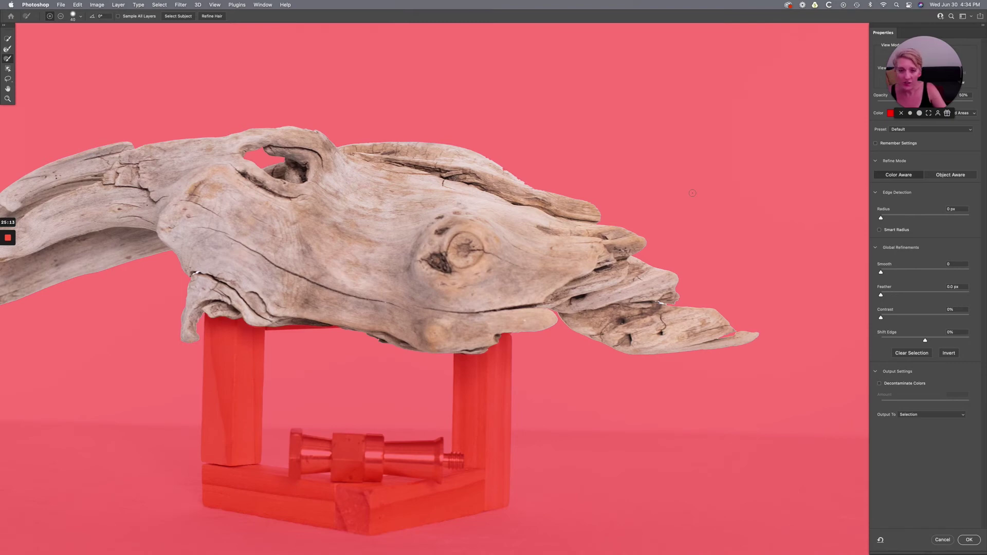
{"action": "scroll", "coordinate": [693, 193], "scroll_direction": "left", "scroll_amount": 13}
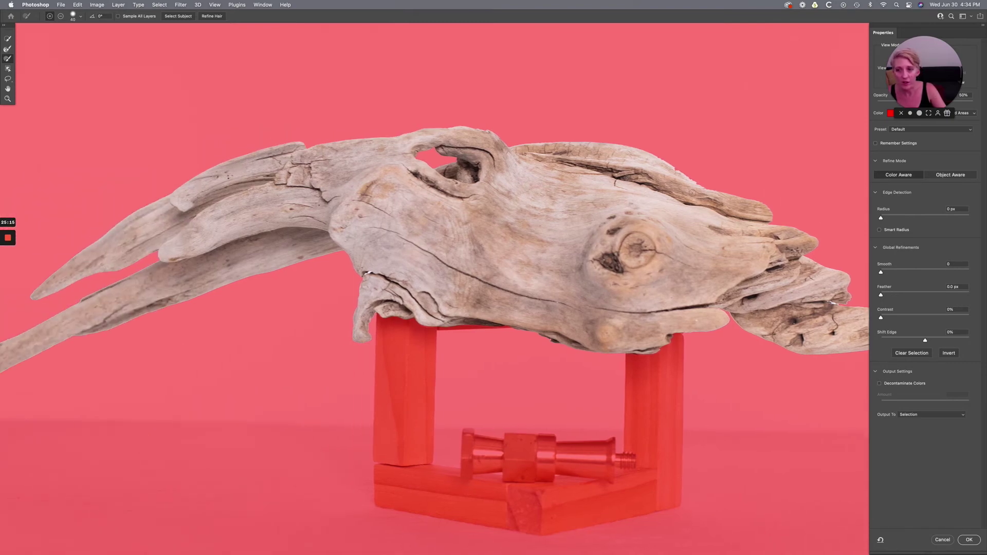
{"action": "scroll", "coordinate": [692, 193], "scroll_direction": "left", "scroll_amount": 4}
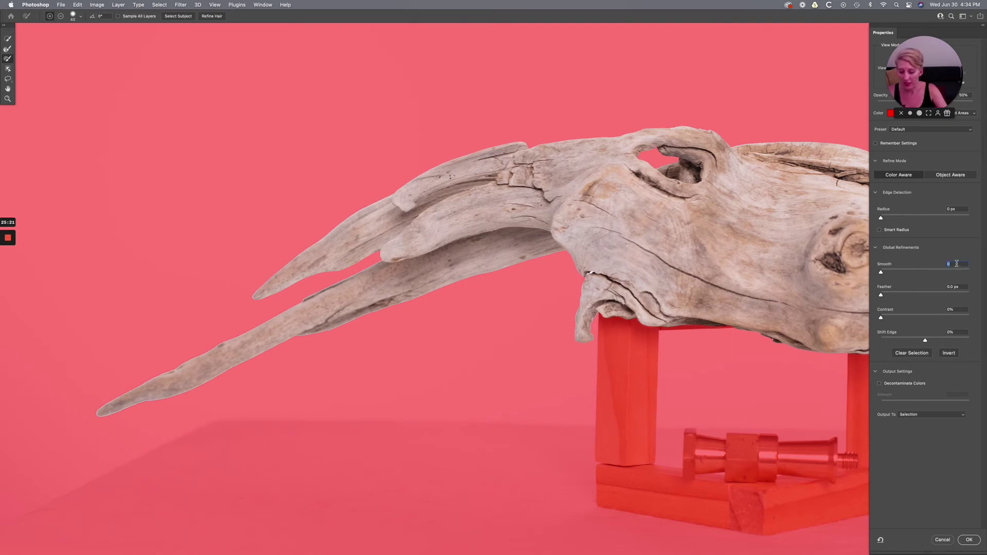
{"action": "type", "text": "1"}
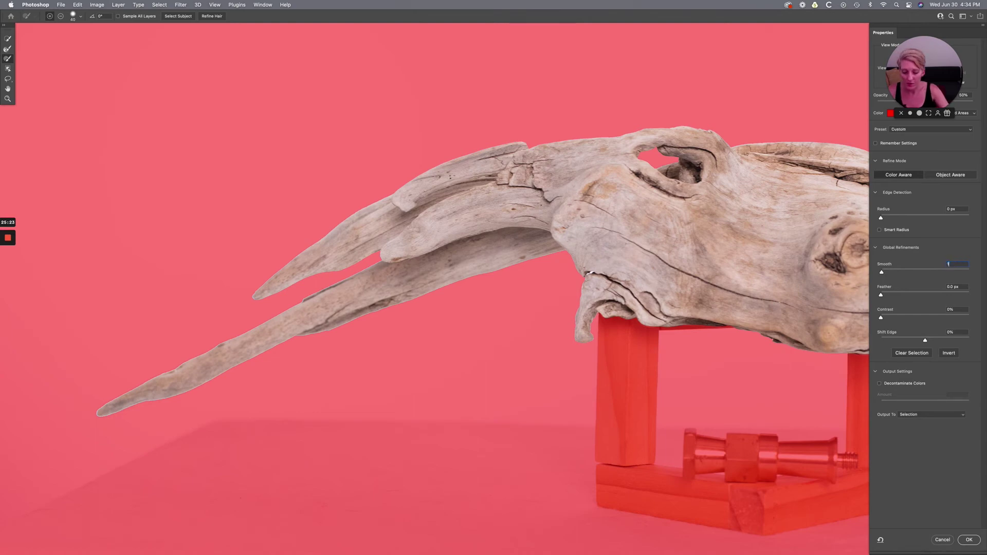
{"action": "type", "text": "5"}
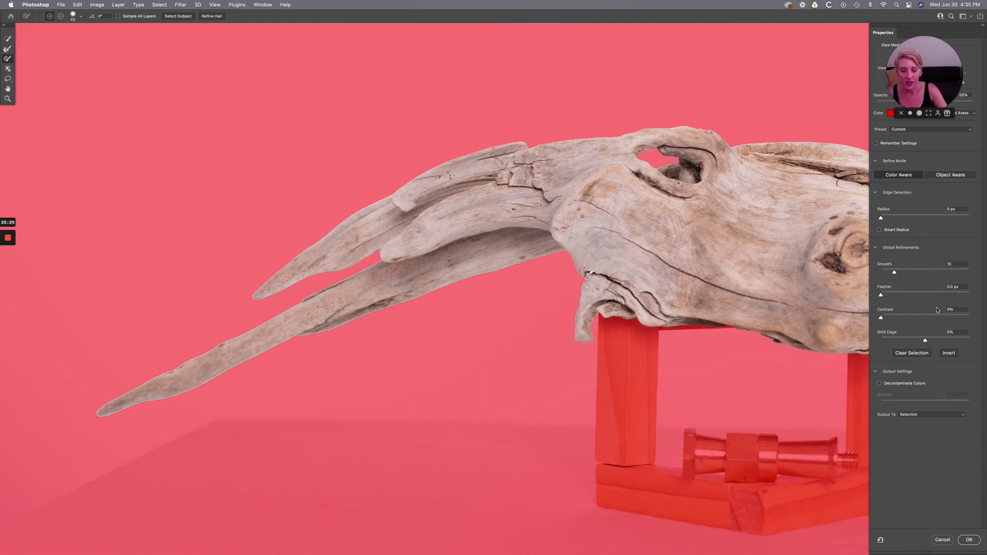
{"action": "left_click", "coordinate": [959, 310]}
{"action": "type", "text": "30"}
{"action": "key", "text": "Return"}
{"action": "scroll", "coordinate": [738, 283], "scroll_direction": "right", "scroll_amount": 5}
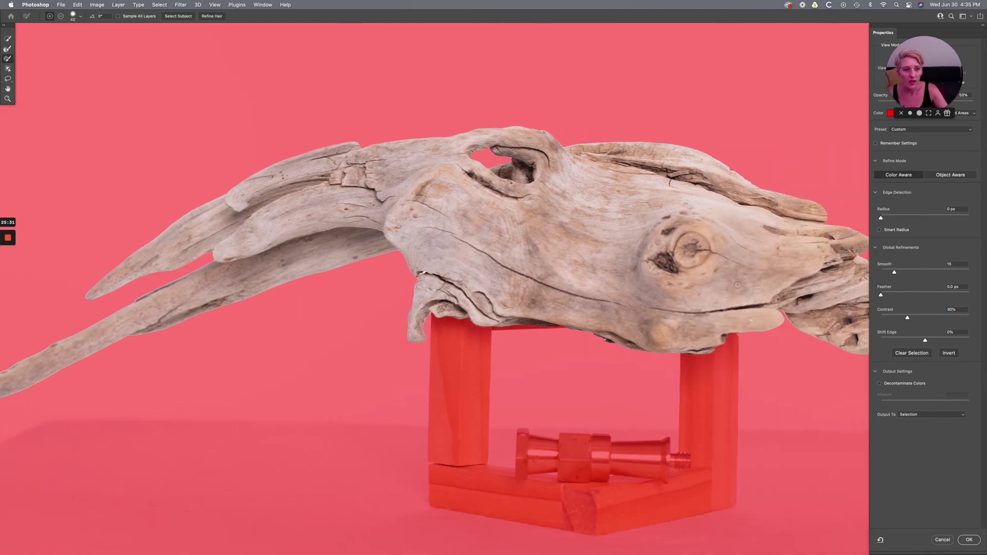
{"action": "scroll", "coordinate": [738, 283], "scroll_direction": "right", "scroll_amount": 4}
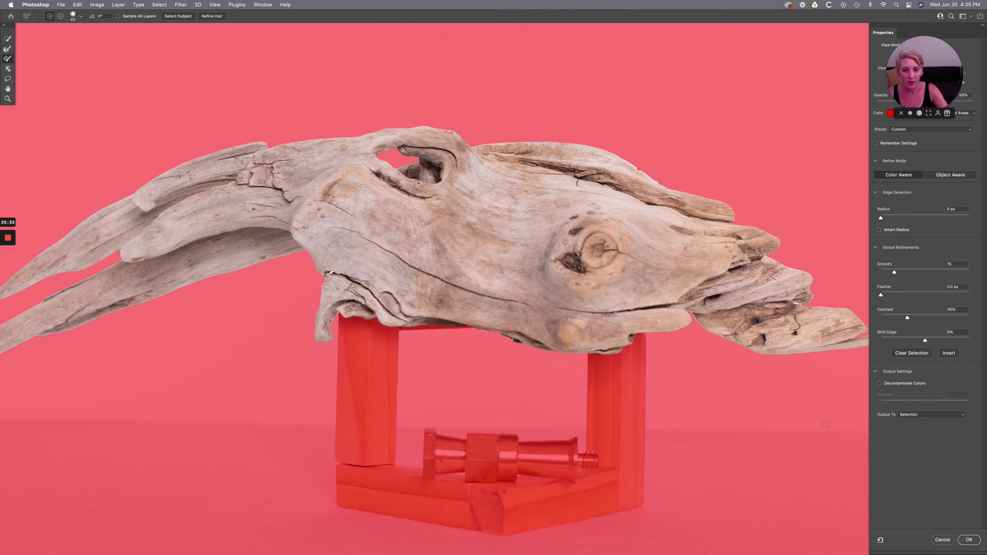
{"action": "left_click", "coordinate": [969, 540]}
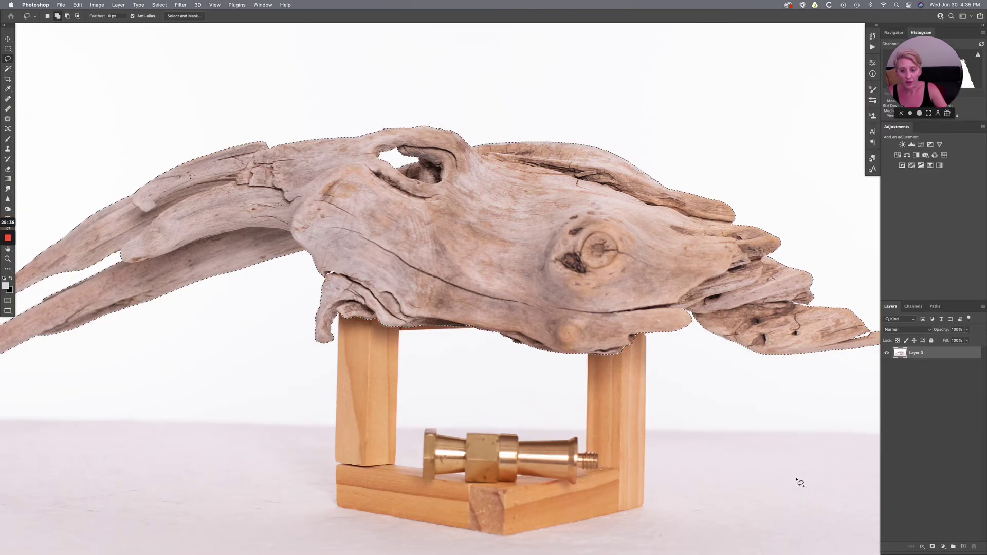
- Add a layer mask to Layer 0 from the driftwood selection
{"action": "key", "text": "super+0"}
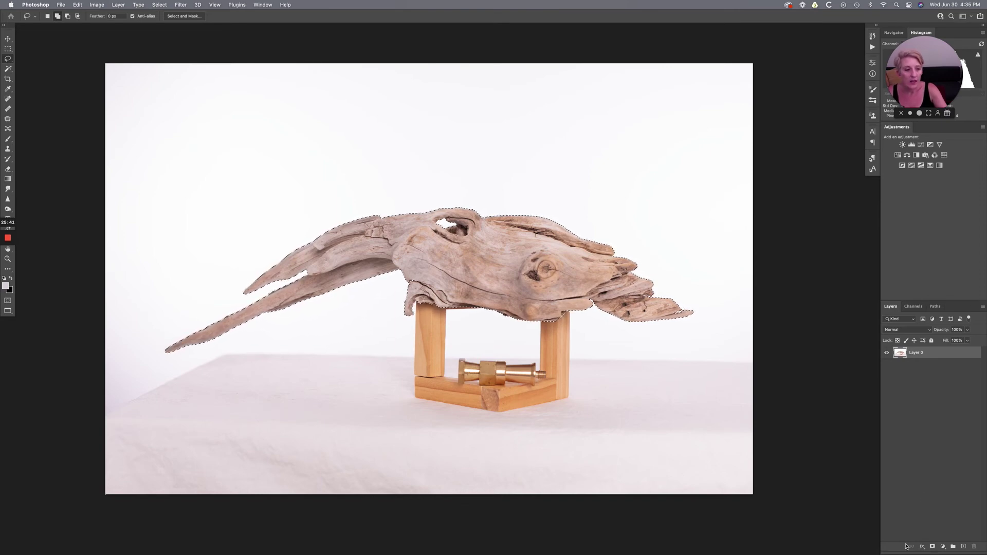
{"action": "left_click", "coordinate": [933, 547]}
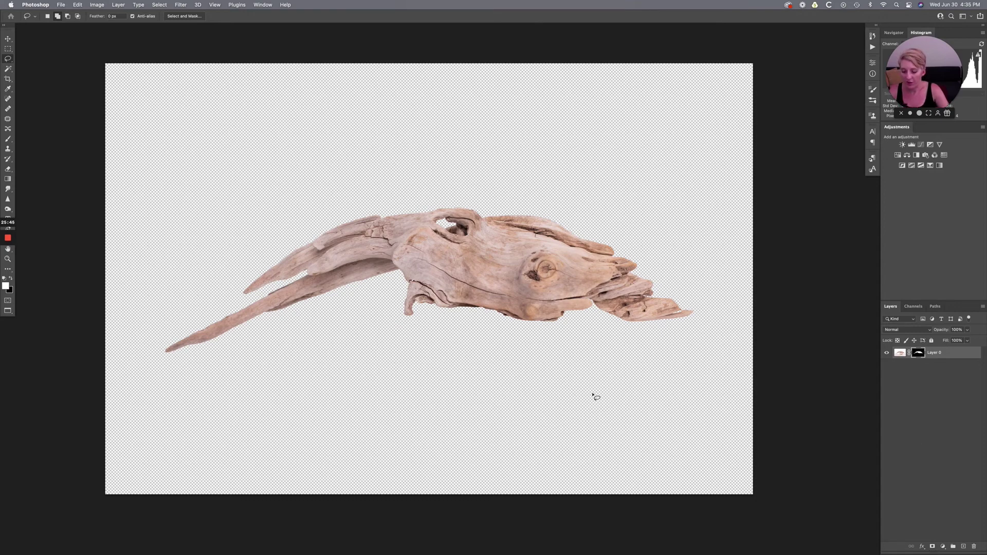
- Examine the masked driftwood's edges along its whole length, from the thin branches to the pointed end
{"action": "key", "text": "super+equal"}
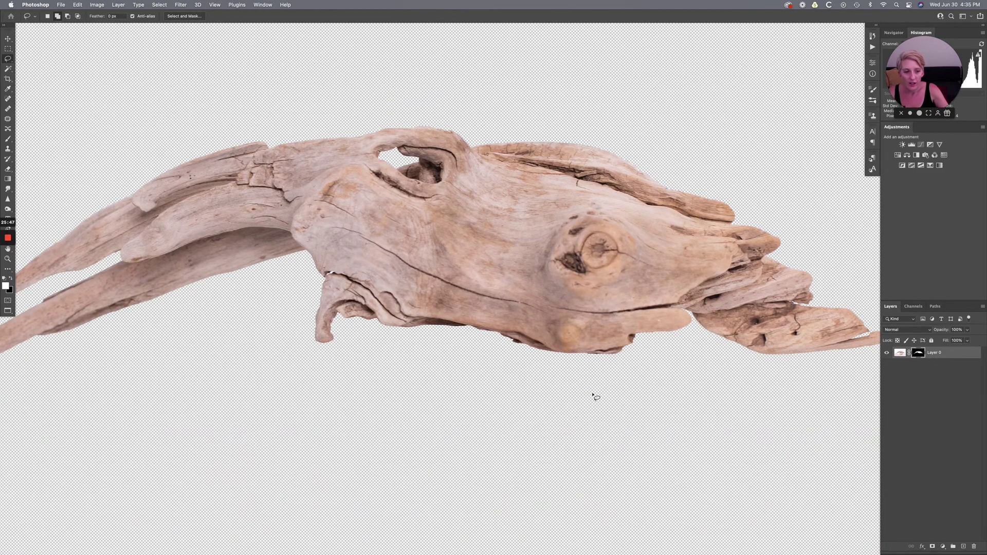
{"action": "scroll", "coordinate": [638, 393], "scroll_direction": "right", "scroll_amount": 5}
{"action": "scroll", "coordinate": [637, 393], "scroll_direction": "left", "scroll_amount": 6}
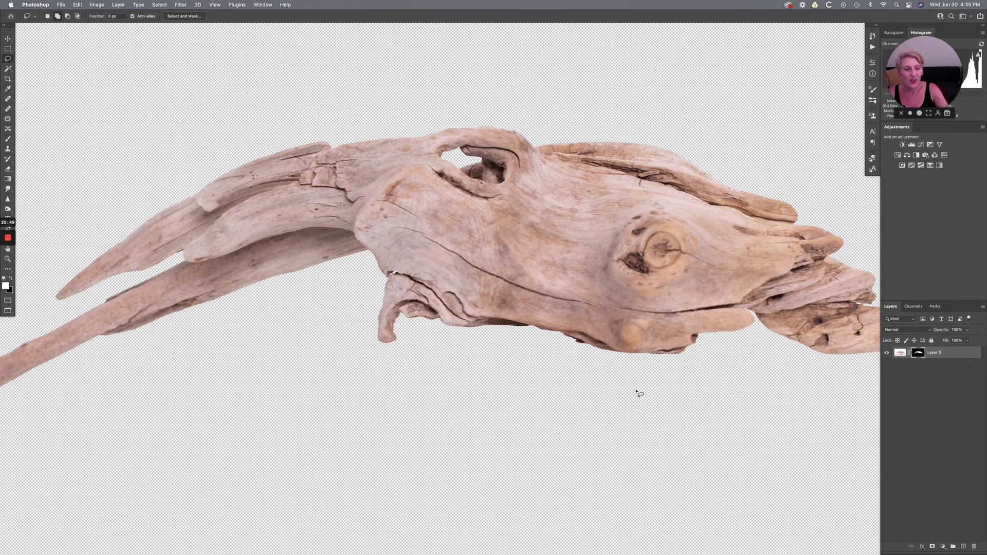
{"action": "scroll", "coordinate": [637, 394], "scroll_direction": "left", "scroll_amount": 3}
{"action": "scroll", "coordinate": [639, 394], "scroll_direction": "left", "scroll_amount": 3}
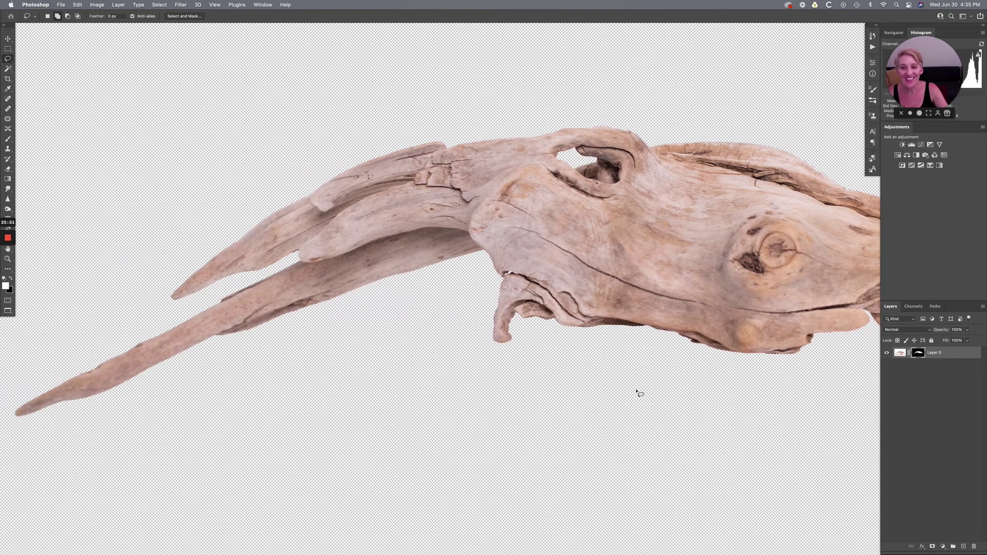
{"action": "scroll", "coordinate": [639, 393], "scroll_direction": "right", "scroll_amount": 15}
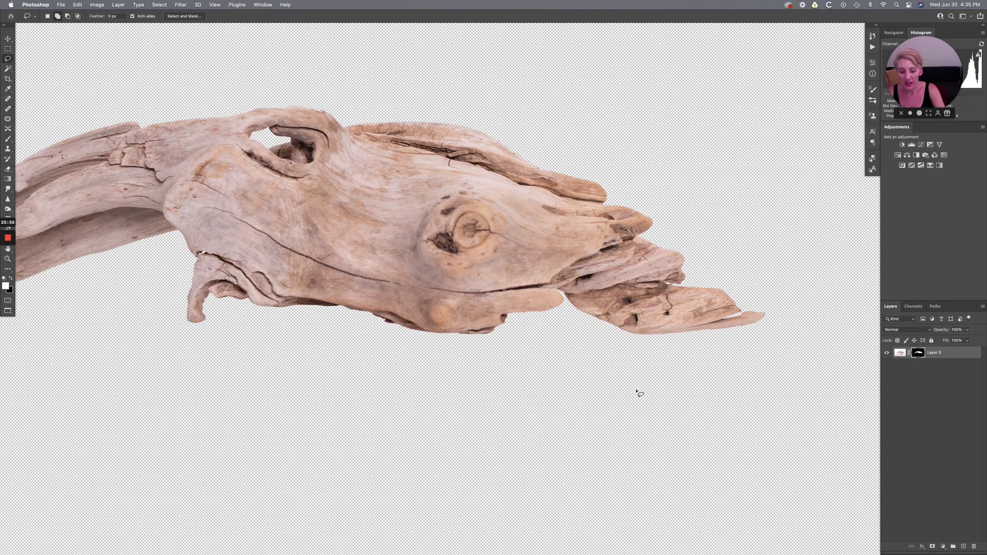
{"action": "key", "text": "super+0"}
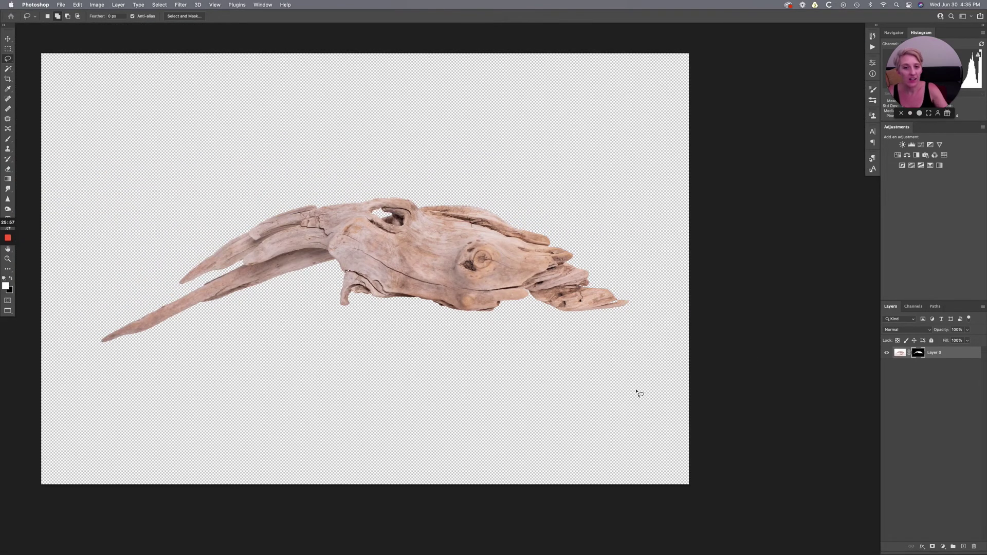
{"action": "scroll", "coordinate": [642, 393], "scroll_direction": "left", "scroll_amount": 2}
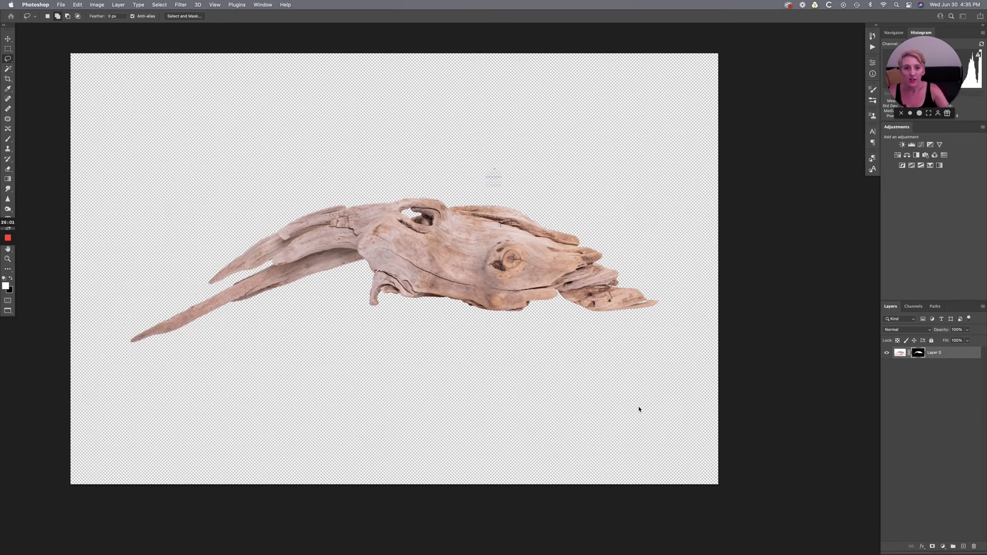
- Close the driftwood document without saving and bring up the white coral image on its black backdrop
{"action": "key", "text": "super+w"}
{"action": "left_click", "coordinate": [499, 202]}
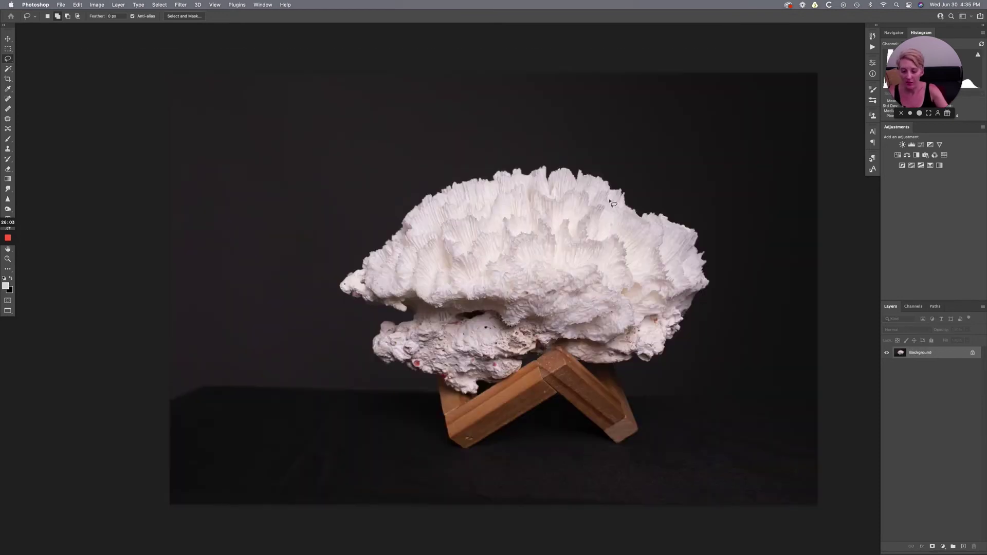
{"action": "scroll", "coordinate": [611, 202], "scroll_direction": "right", "scroll_amount": 5}
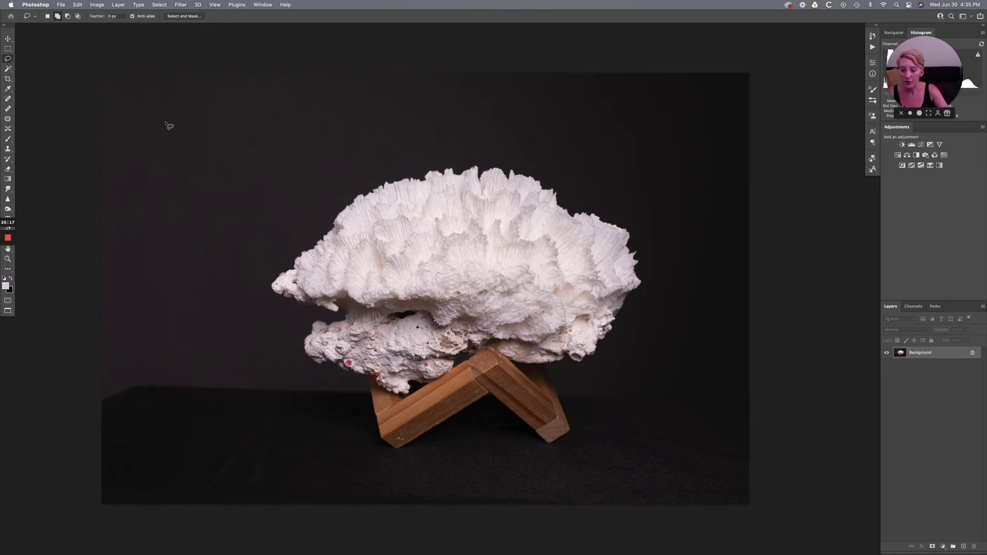
- Select the white coral with the Quick Selection tool, using an enlarged brush
{"action": "left_click", "coordinate": [8, 69]}
{"action": "left_click", "coordinate": [9, 71]}
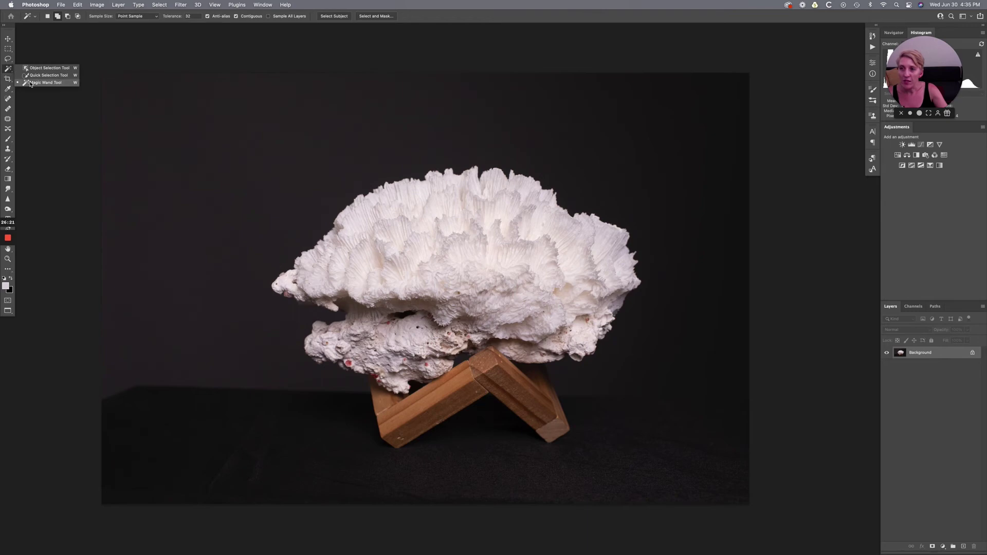
{"action": "left_click", "coordinate": [46, 75]}
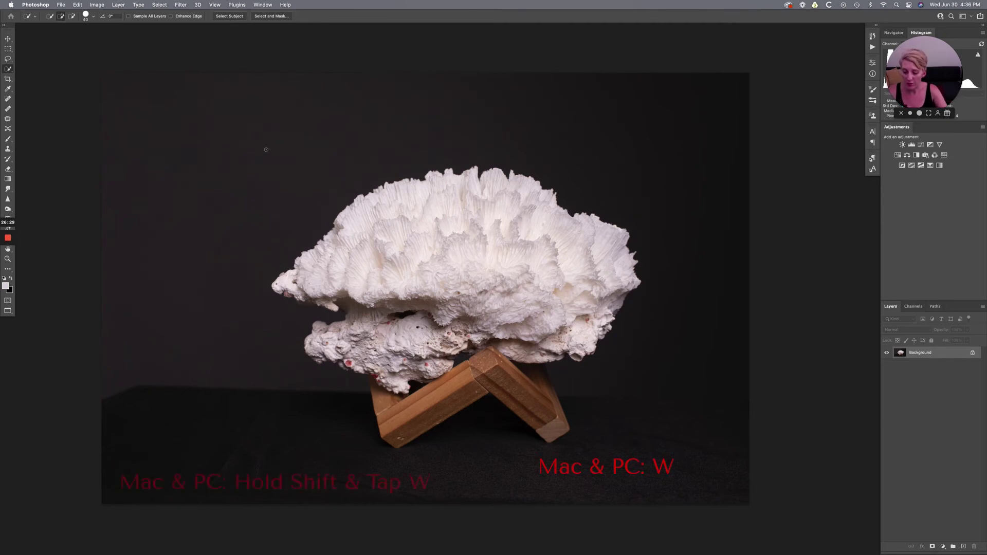
{"action": "key", "text": "shift+w"}
{"action": "key", "text": "shift+w"}
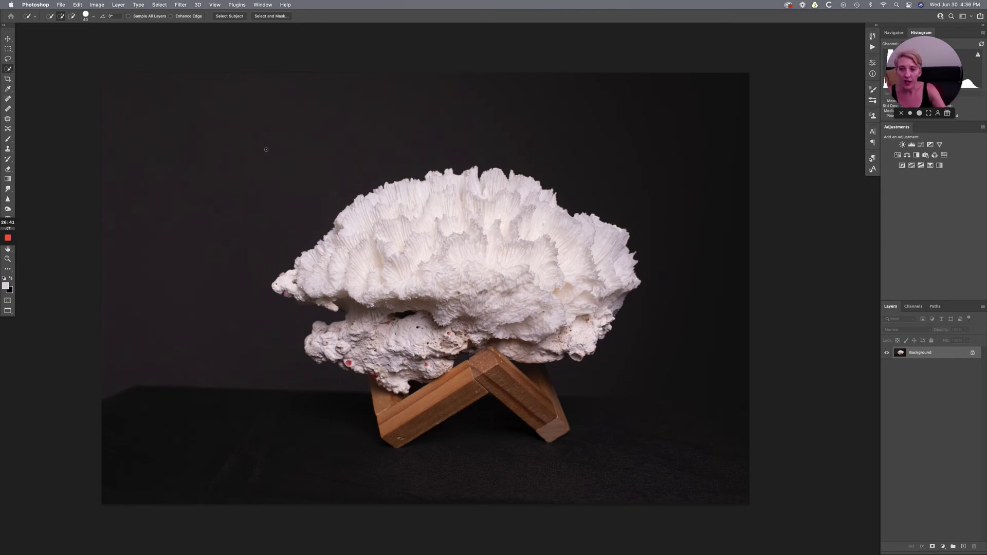
{"action": "key", "text": "bracketright"}
{"action": "key", "text": "bracketright"}
{"action": "key", "text": "bracketright"}
{"action": "key", "text": "bracketright"}
{"action": "key", "text": "bracketright"}
{"action": "key", "text": "bracketright"}
{"action": "key", "text": "bracketright"}
{"action": "key", "text": "bracketright"}
{"action": "key", "text": "bracketright"}
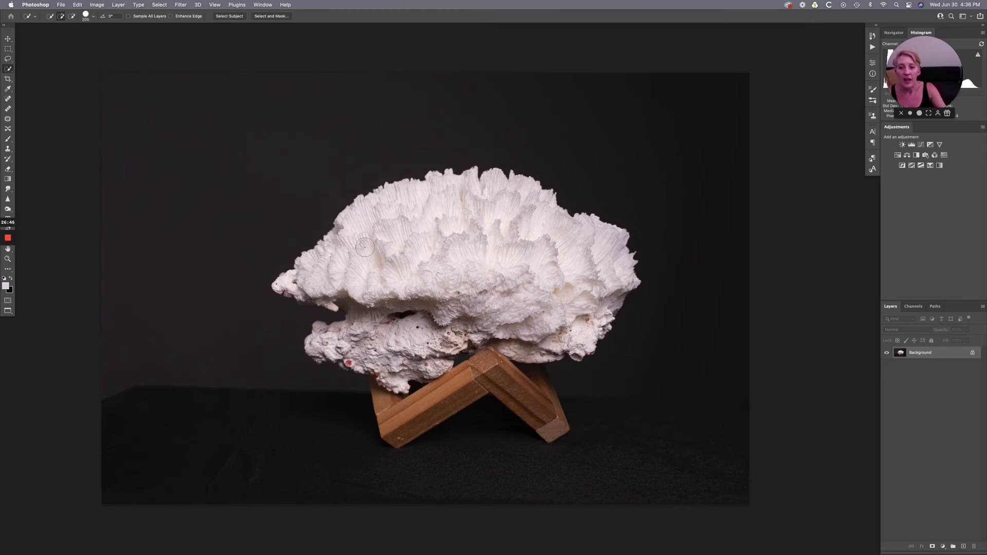
{"action": "mouse_move", "coordinate": [344, 255]}
{"action": "left_mouse_down"}
{"action": "mouse_move", "coordinate": [308, 278]}
{"action": "mouse_move", "coordinate": [387, 235]}
{"action": "mouse_move", "coordinate": [453, 222]}
{"action": "mouse_move", "coordinate": [541, 236]}
{"action": "mouse_move", "coordinate": [567, 261]}
{"action": "mouse_move", "coordinate": [567, 276]}
{"action": "mouse_move", "coordinate": [388, 347]}
{"action": "left_mouse_up"}
- Add the coral's lowest tip and its underside above the stand's peak to the selection with a smaller Quick Selection brush
{"action": "key", "text": "bracketleft"}
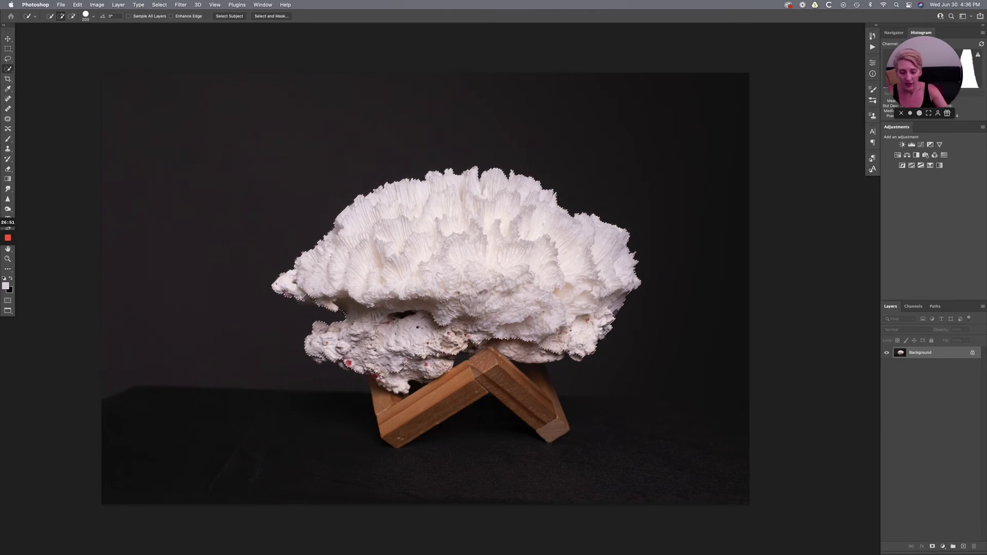
{"action": "key", "text": "bracketleft"}
{"action": "key", "text": "bracketleft"}
{"action": "key", "text": "bracketleft"}
{"action": "left_click", "coordinate": [399, 386]}
{"action": "left_click_drag", "start_coordinate": [471, 344], "coordinate": [506, 339]}
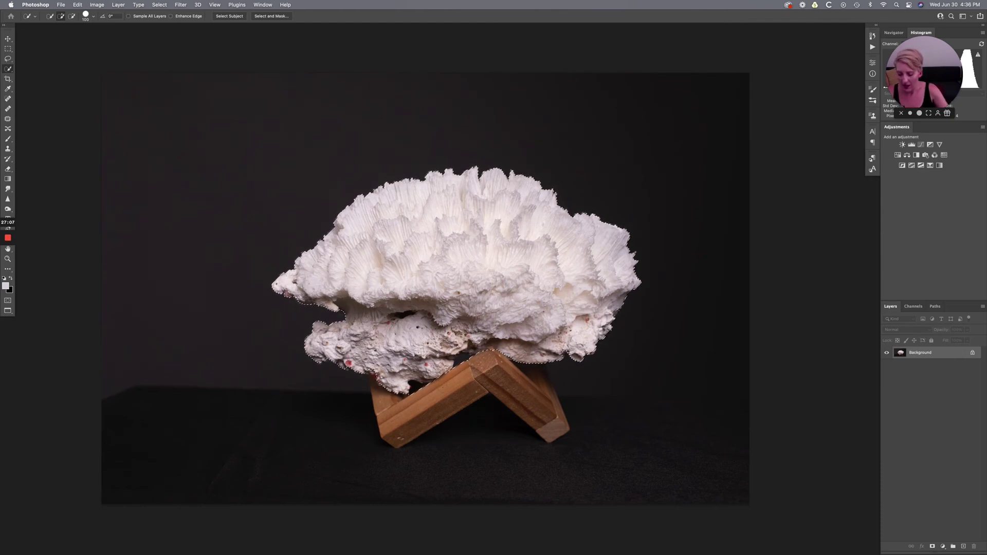
- Subtract the wooden stand's edge and the dark gap inside the coral from the selection, reducing the Quick Selection brush
{"action": "key", "text": "alt"}
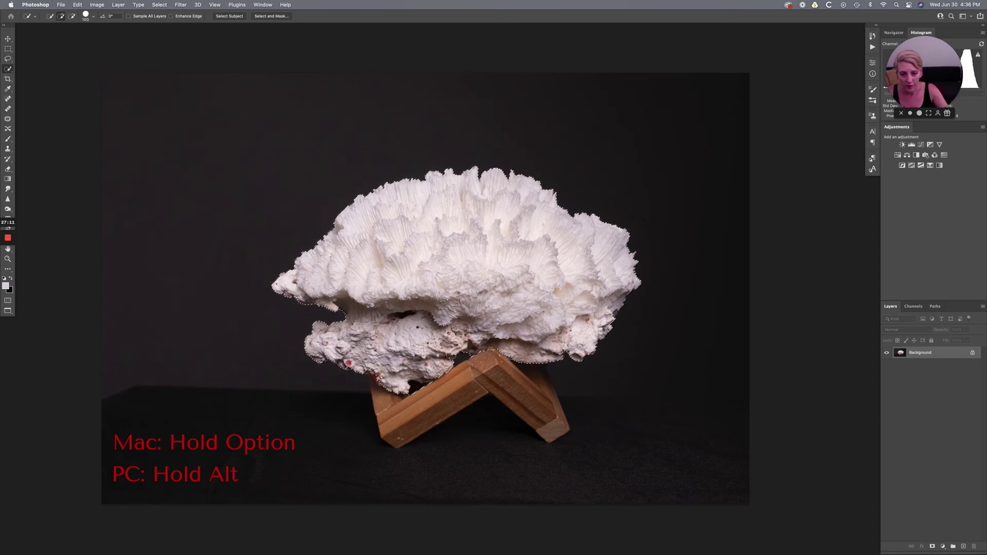
{"action": "key", "text": "alt"}
{"action": "left_click_drag", "start_coordinate": [417, 392], "coordinate": [472, 405]}
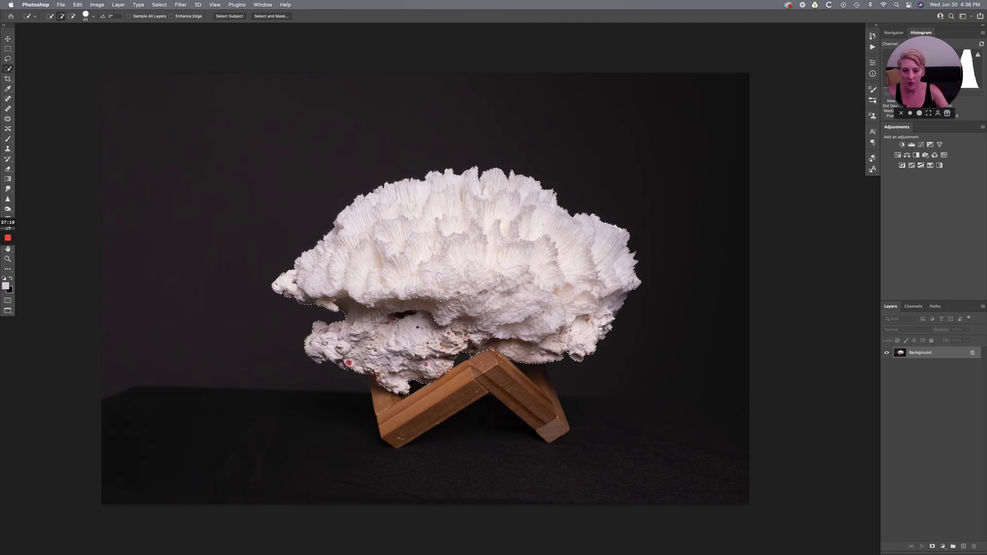
{"action": "key", "text": "bracketleft"}
{"action": "key", "text": "alt"}
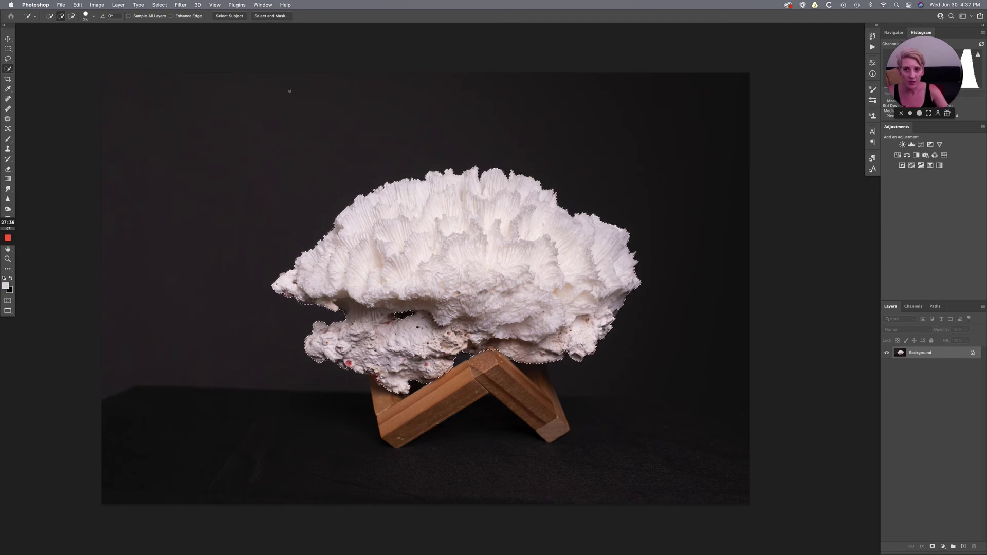
- Open the coral selection in Select and Mask and examine its edges against the red overlay
{"action": "left_click", "coordinate": [273, 17]}
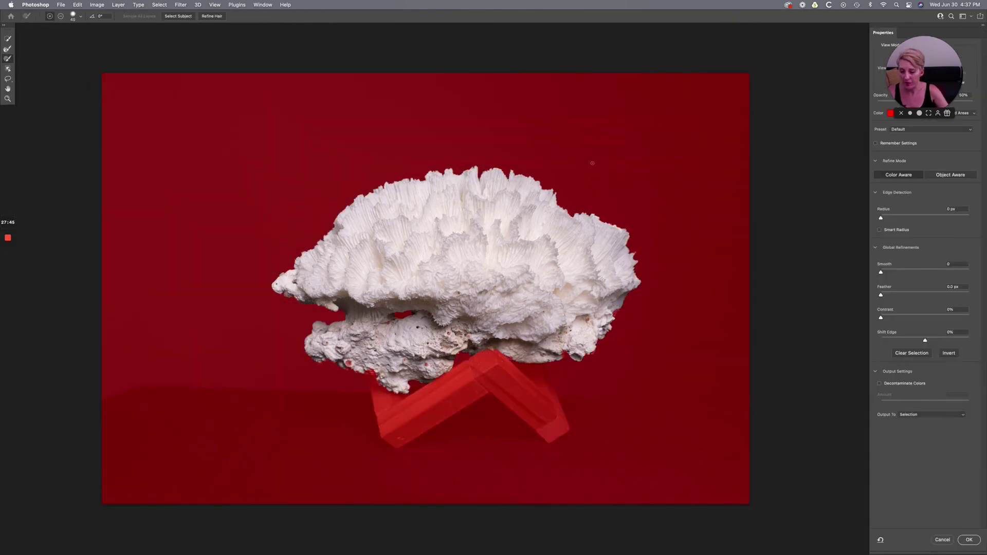
{"action": "key", "text": "super+plus"}
{"action": "scroll", "coordinate": [593, 163], "scroll_direction": "left", "scroll_amount": 5}
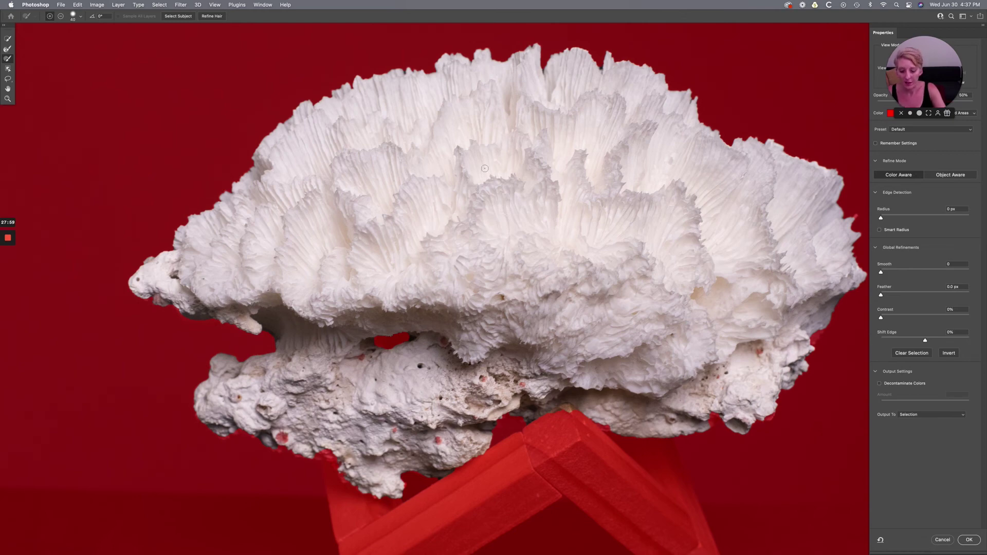
{"action": "scroll", "coordinate": [490, 142], "scroll_direction": "up", "scroll_amount": 3}
{"action": "left_click_drag", "start_coordinate": [392, 146], "coordinate": [417, 188]}
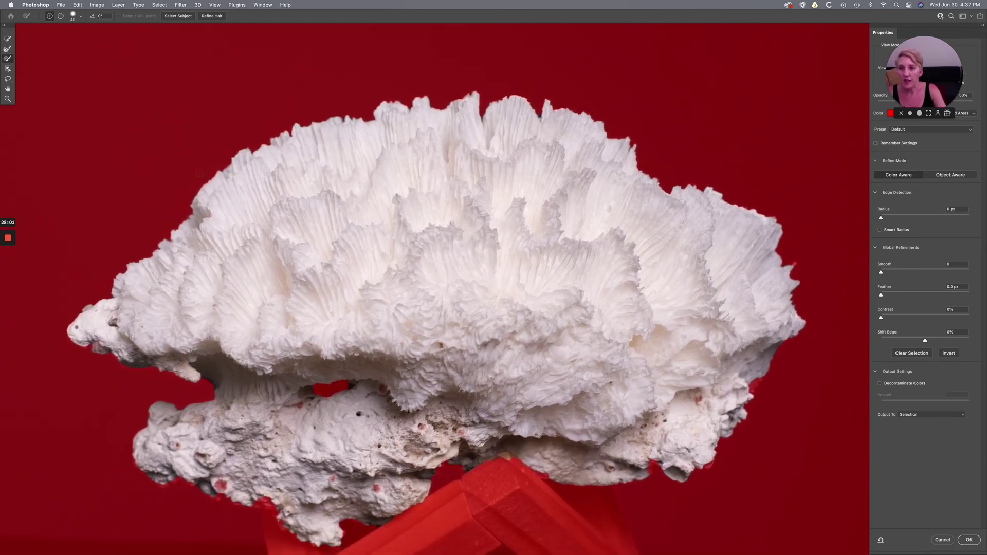
- Reduce the Refine Edge Brush to size 50 for the coral's outline and switch to the regular Brush tool
{"action": "left_click", "coordinate": [7, 50]}
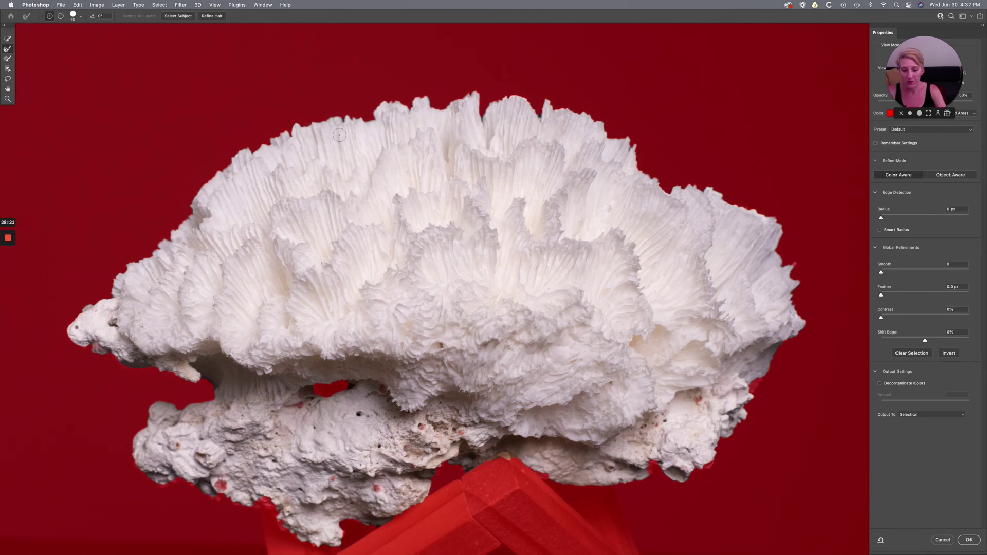
{"action": "key", "text": "bracketleft"}
{"action": "key", "text": "bracketleft"}
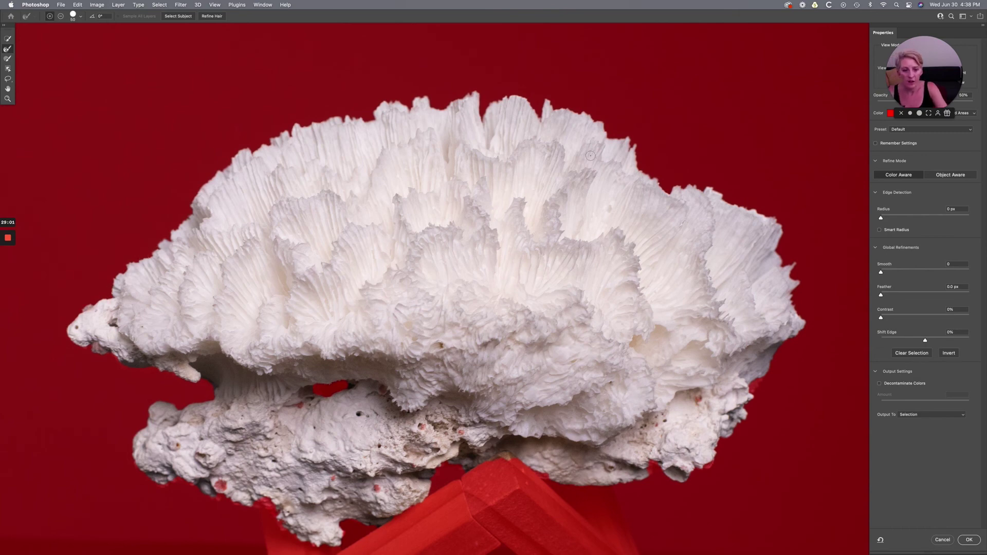
{"action": "left_click_drag", "start_coordinate": [478, 246], "coordinate": [575, 146]}
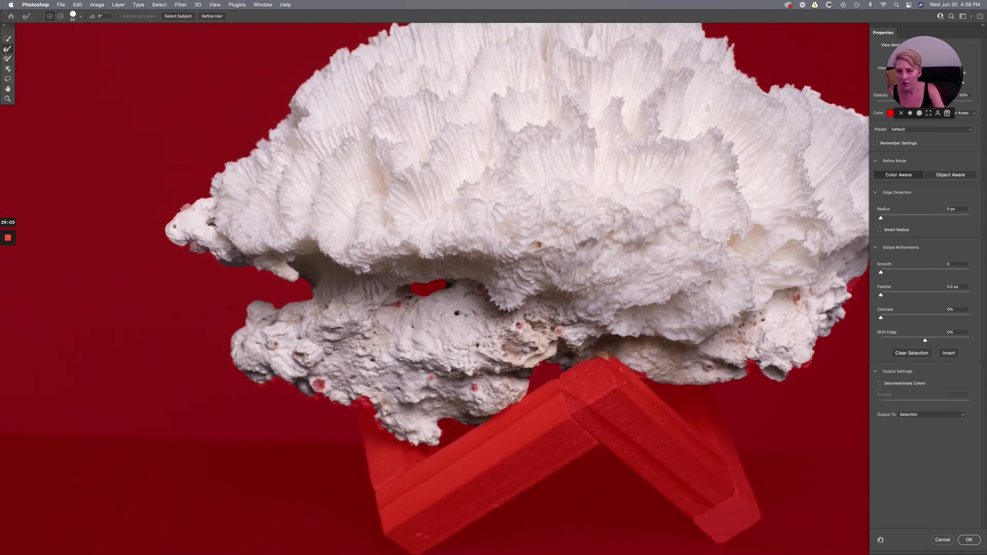
{"action": "left_click", "coordinate": [8, 60]}
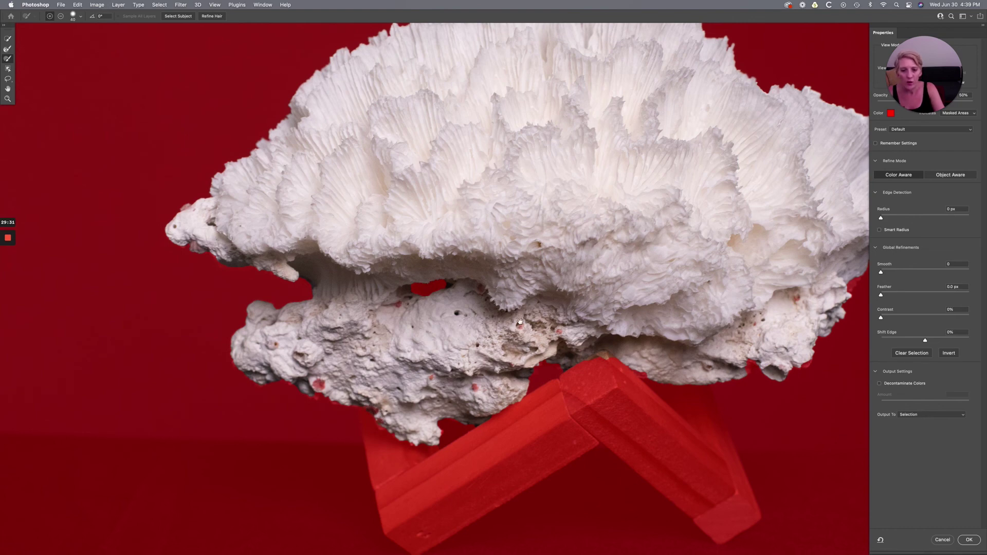
{"action": "scroll", "coordinate": [520, 321], "scroll_direction": "right", "scroll_amount": 5}
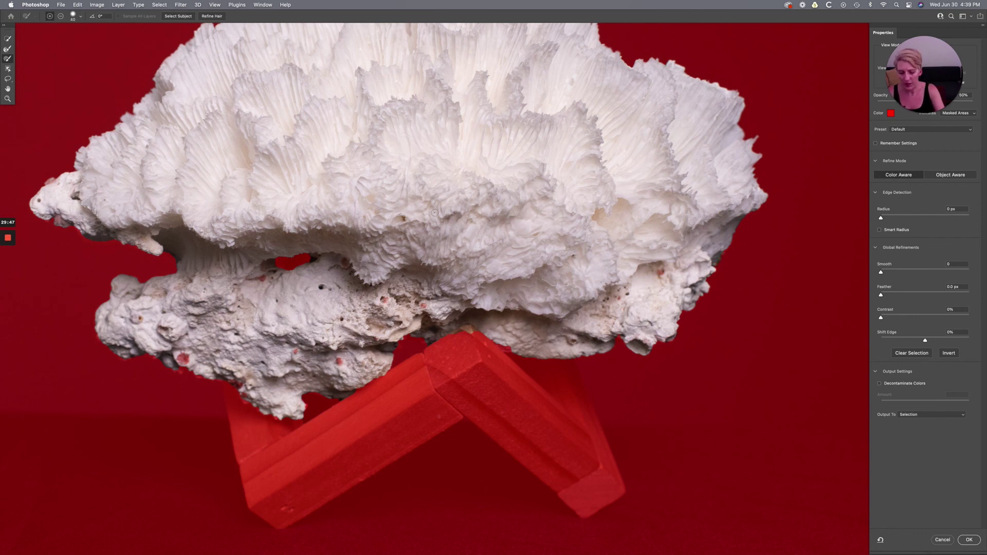
- Set the coral selection's Smooth value to 10 in the global refinements
{"action": "key", "text": "super+0"}
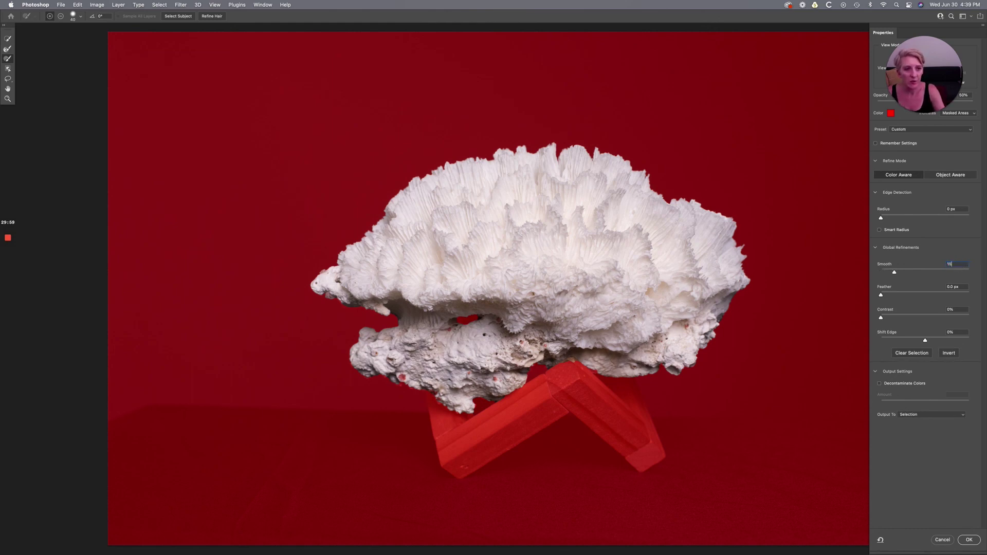
{"action": "double_click", "coordinate": [958, 265]}
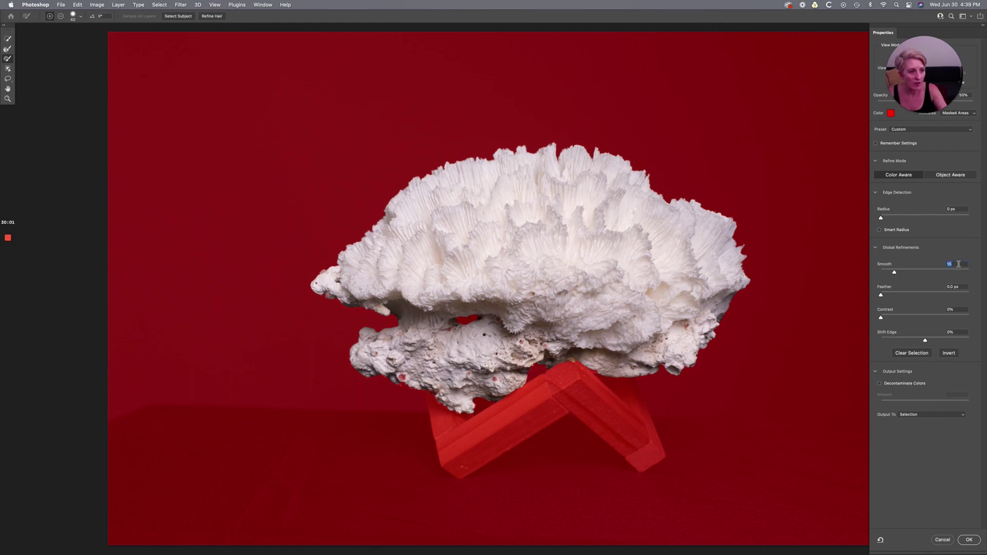
{"action": "type", "text": "0"}
{"action": "key", "text": "Return"}
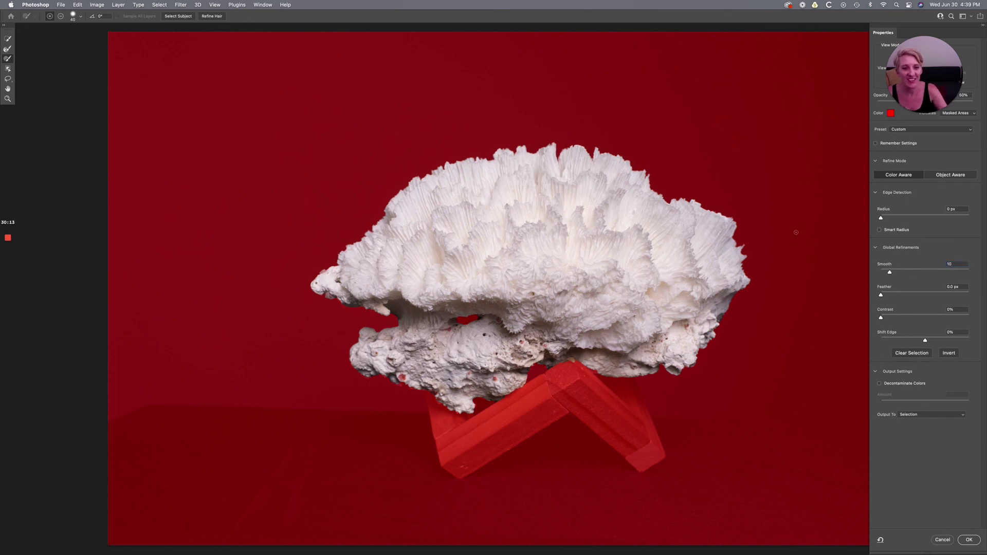
- Set the Contrast of the selection edge to 30% and apply the refinements, output as a selection
{"action": "scroll", "coordinate": [796, 233], "scroll_direction": "right", "scroll_amount": 2}
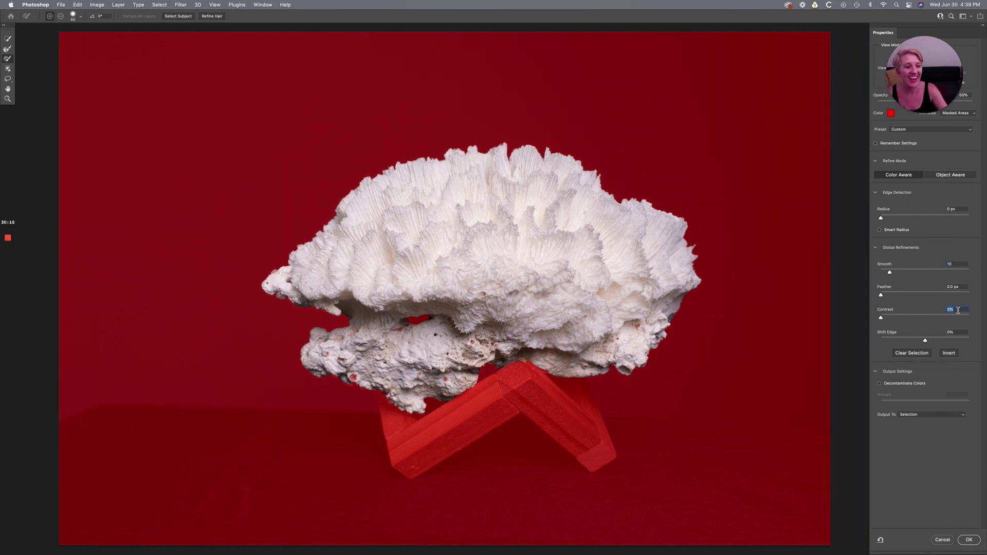
{"action": "type", "text": "30"}
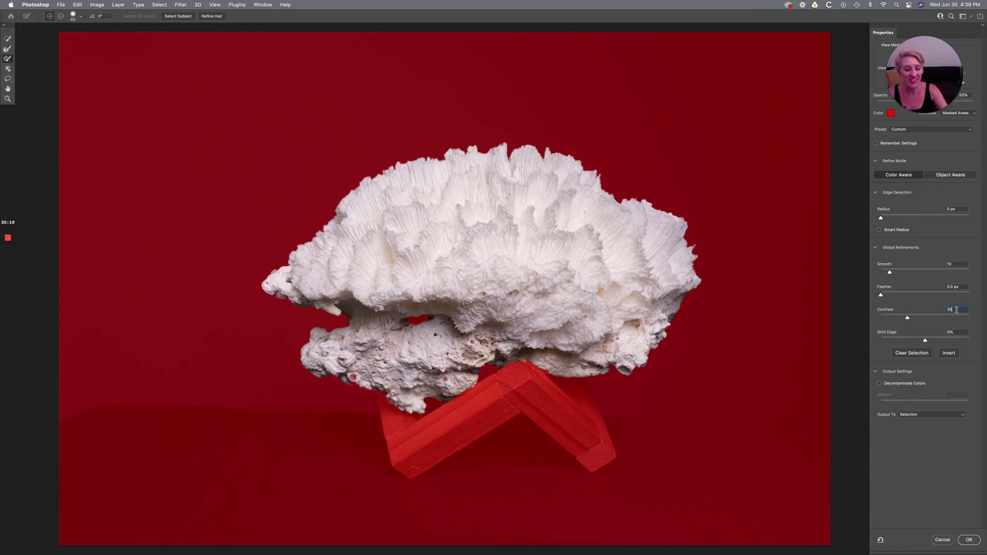
{"action": "key", "text": "Return"}
{"action": "left_click", "coordinate": [962, 539]}
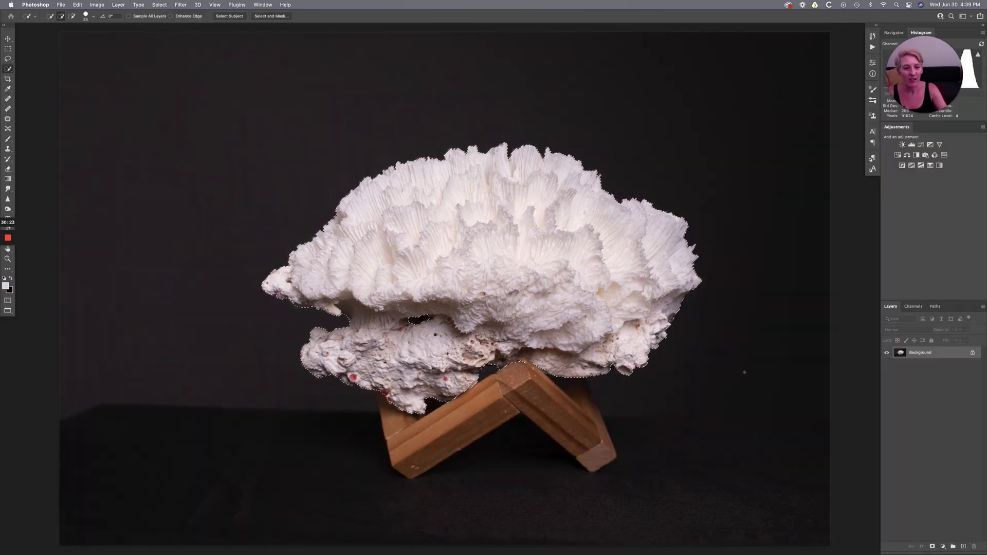
- Unlock the Background layer and add a layer mask from the coral selection
{"action": "left_click", "coordinate": [972, 354]}
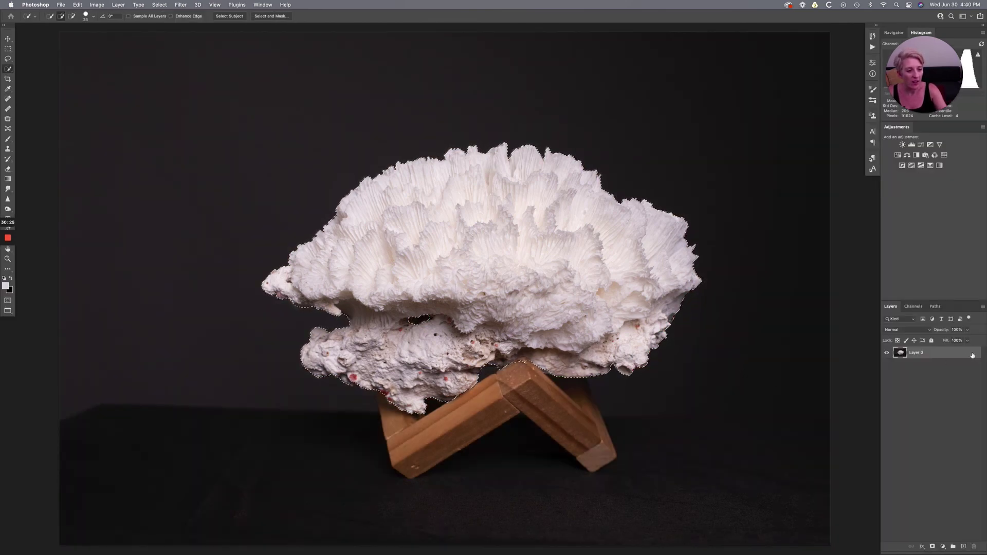
{"action": "left_click", "coordinate": [932, 546]}
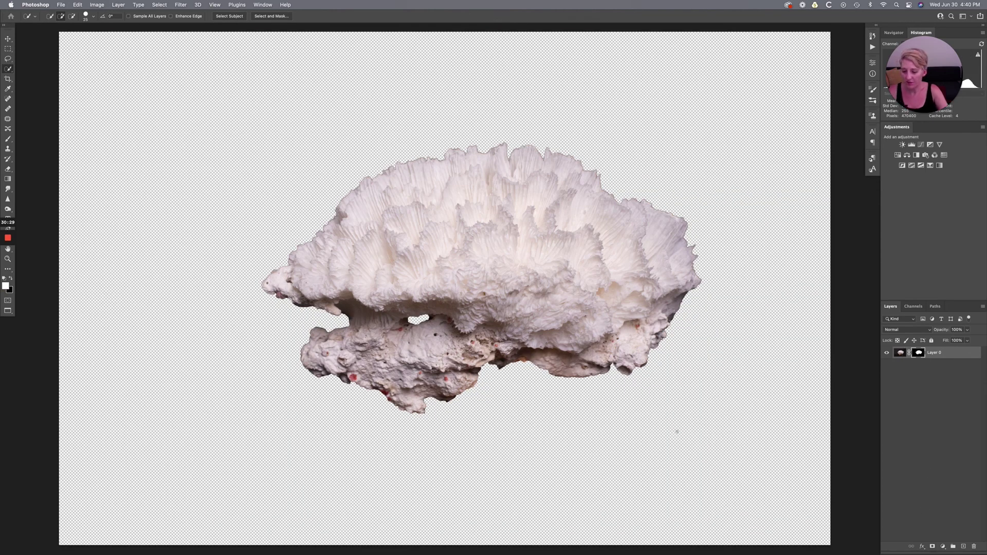
- Examine the masked coral's edges up close along its ridged top and rough underside, and as a whole
{"action": "key", "text": "super+equal"}
{"action": "scroll", "coordinate": [689, 436], "scroll_direction": "right", "scroll_amount": 3}
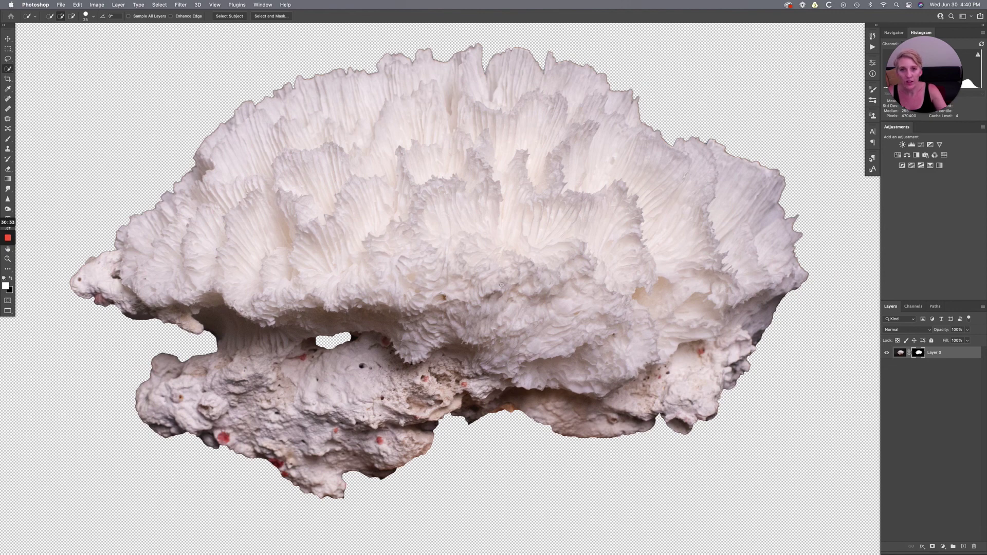
{"action": "scroll", "coordinate": [501, 284], "scroll_direction": "up", "scroll_amount": 5}
{"action": "scroll", "coordinate": [691, 322], "scroll_direction": "down", "scroll_amount": 7}
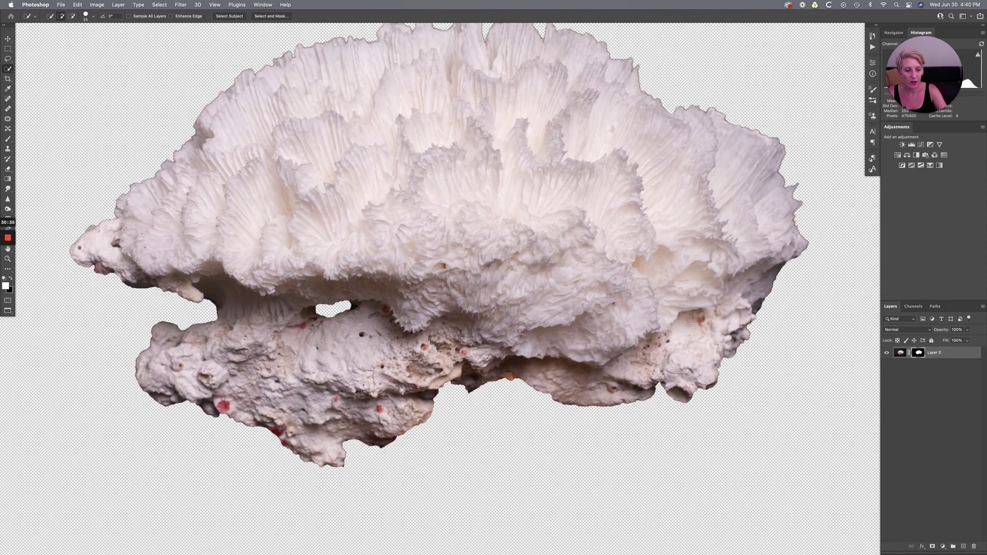
{"action": "scroll", "coordinate": [689, 325], "scroll_direction": "up", "scroll_amount": 7}
{"action": "scroll", "coordinate": [689, 324], "scroll_direction": "down", "scroll_amount": 7}
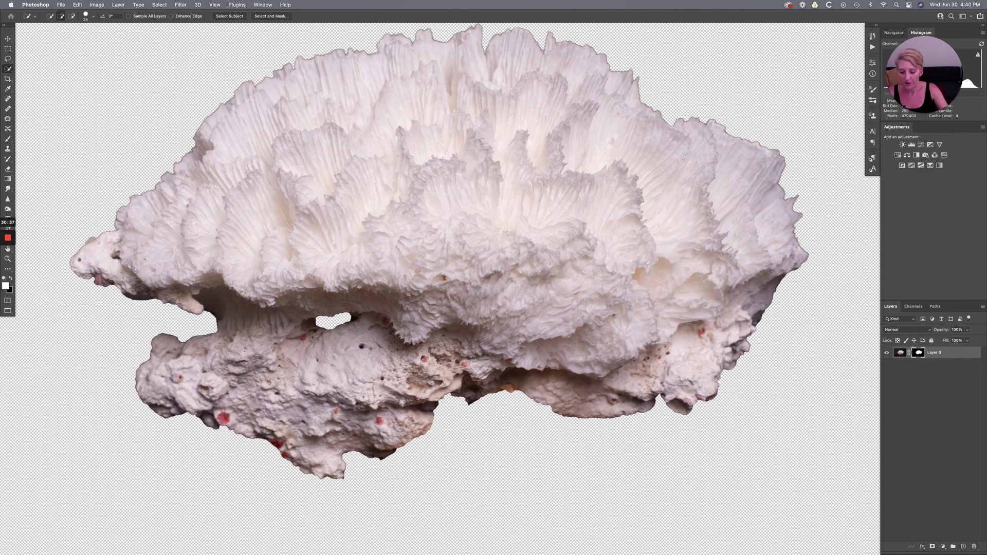
{"action": "scroll", "coordinate": [689, 324], "scroll_direction": "down", "scroll_amount": 4}
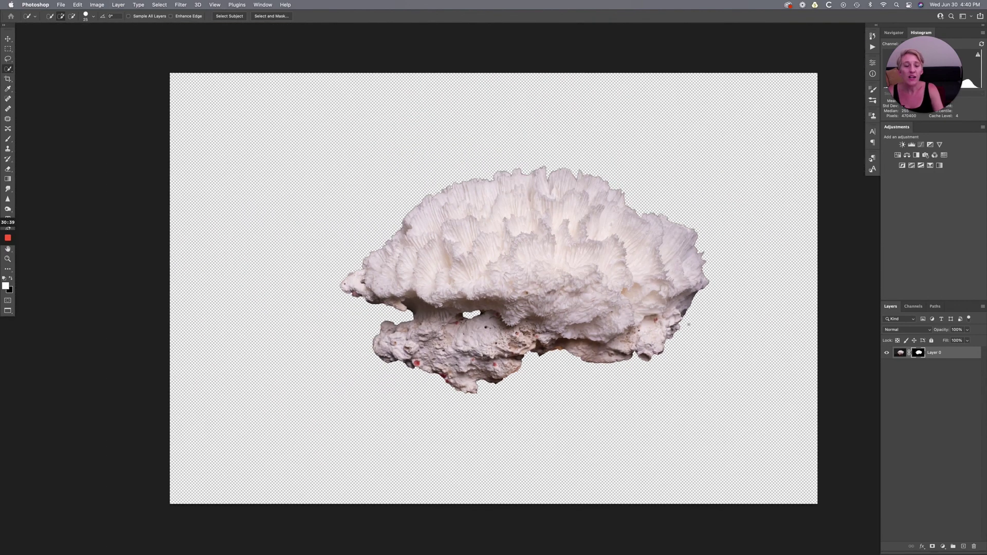